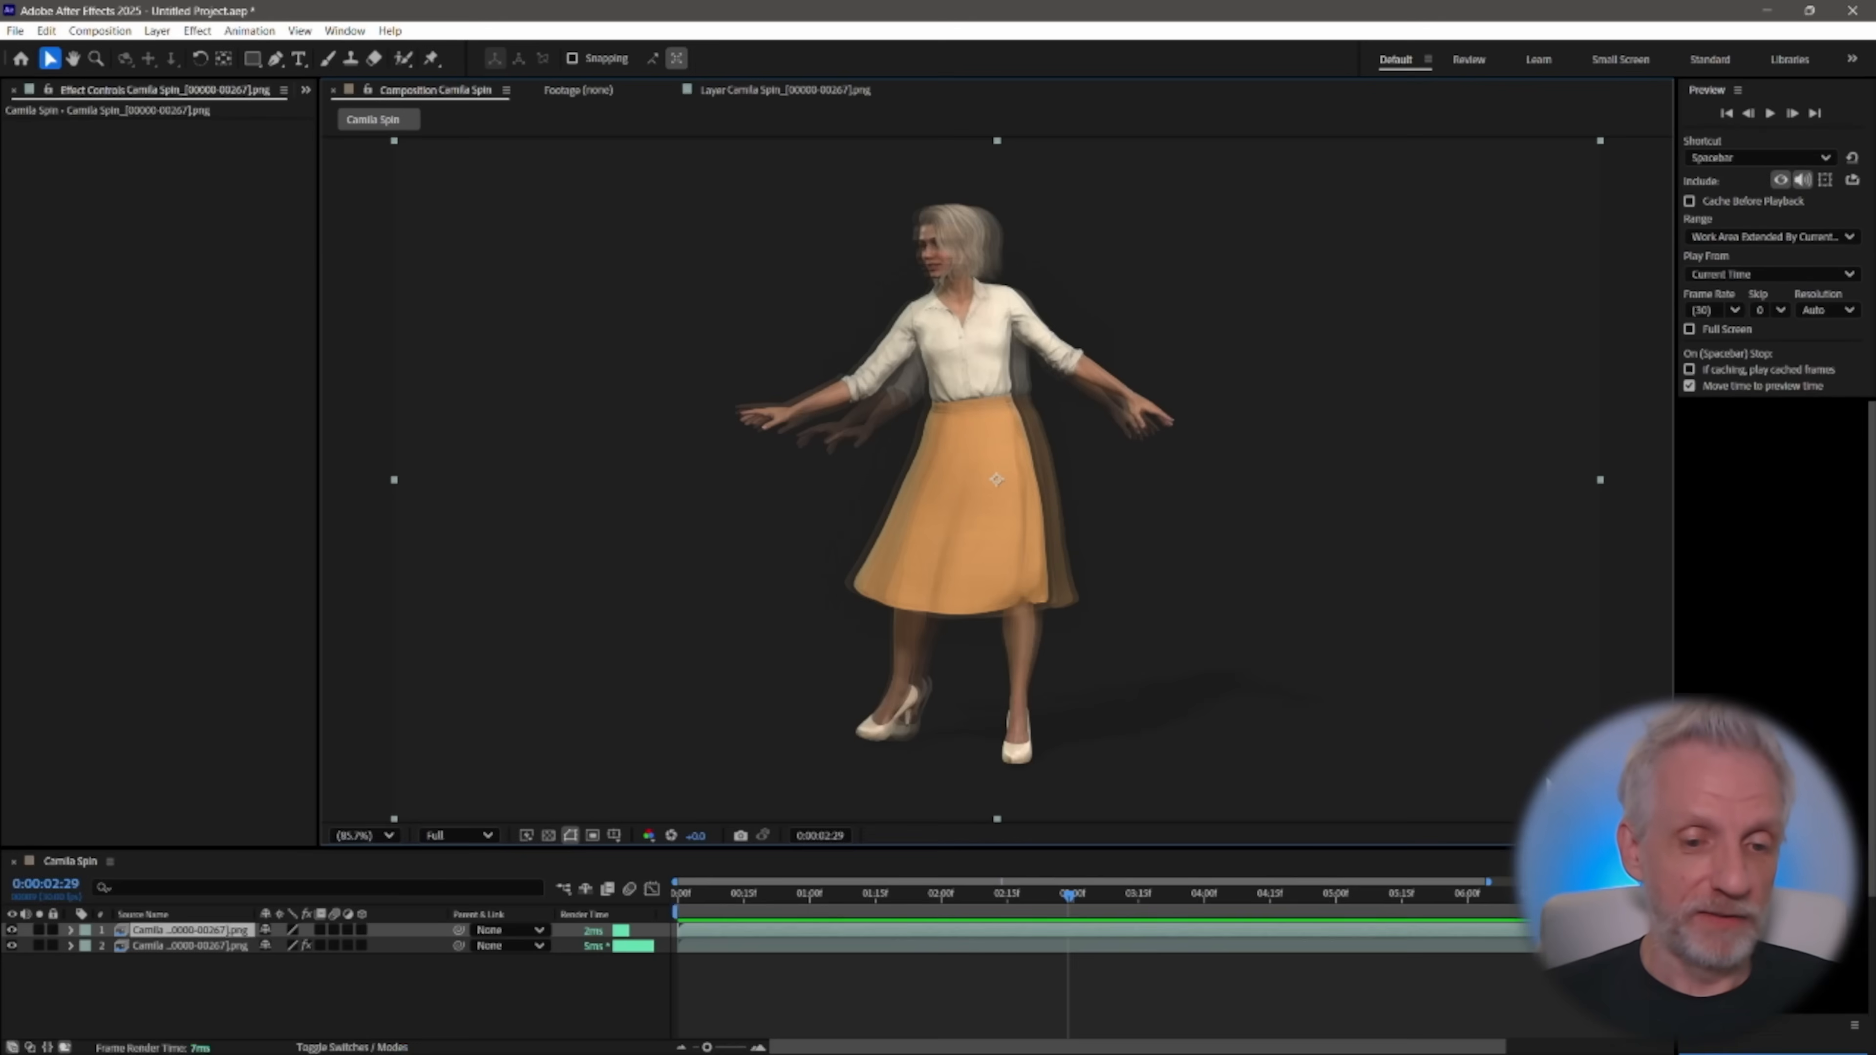
Switch to iClone, replay the character's spin animation from the start, and scrub to the arms-out pose at frame 181
mouse_move(1070, 898)
left_mouse_down()
mouse_move(1031, 900)
mouse_move(1066, 900)
left_mouse_up()
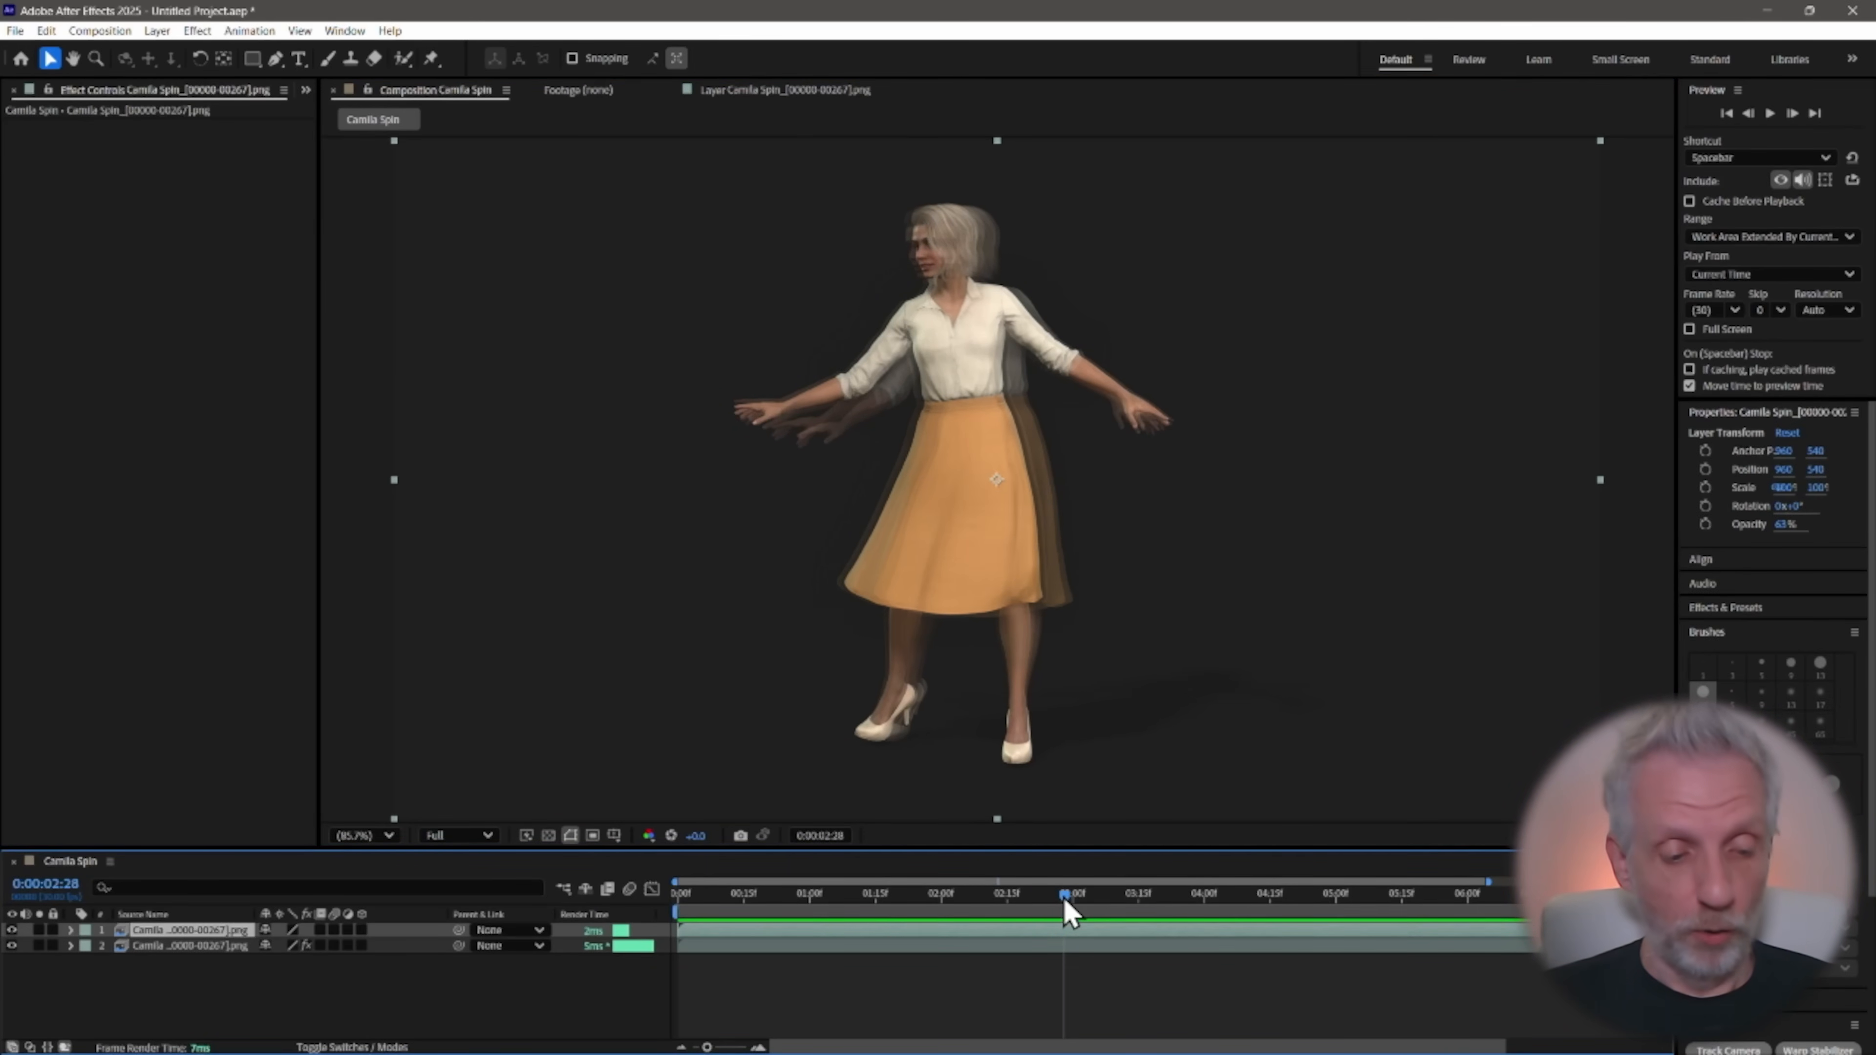
key("alt+Tab")
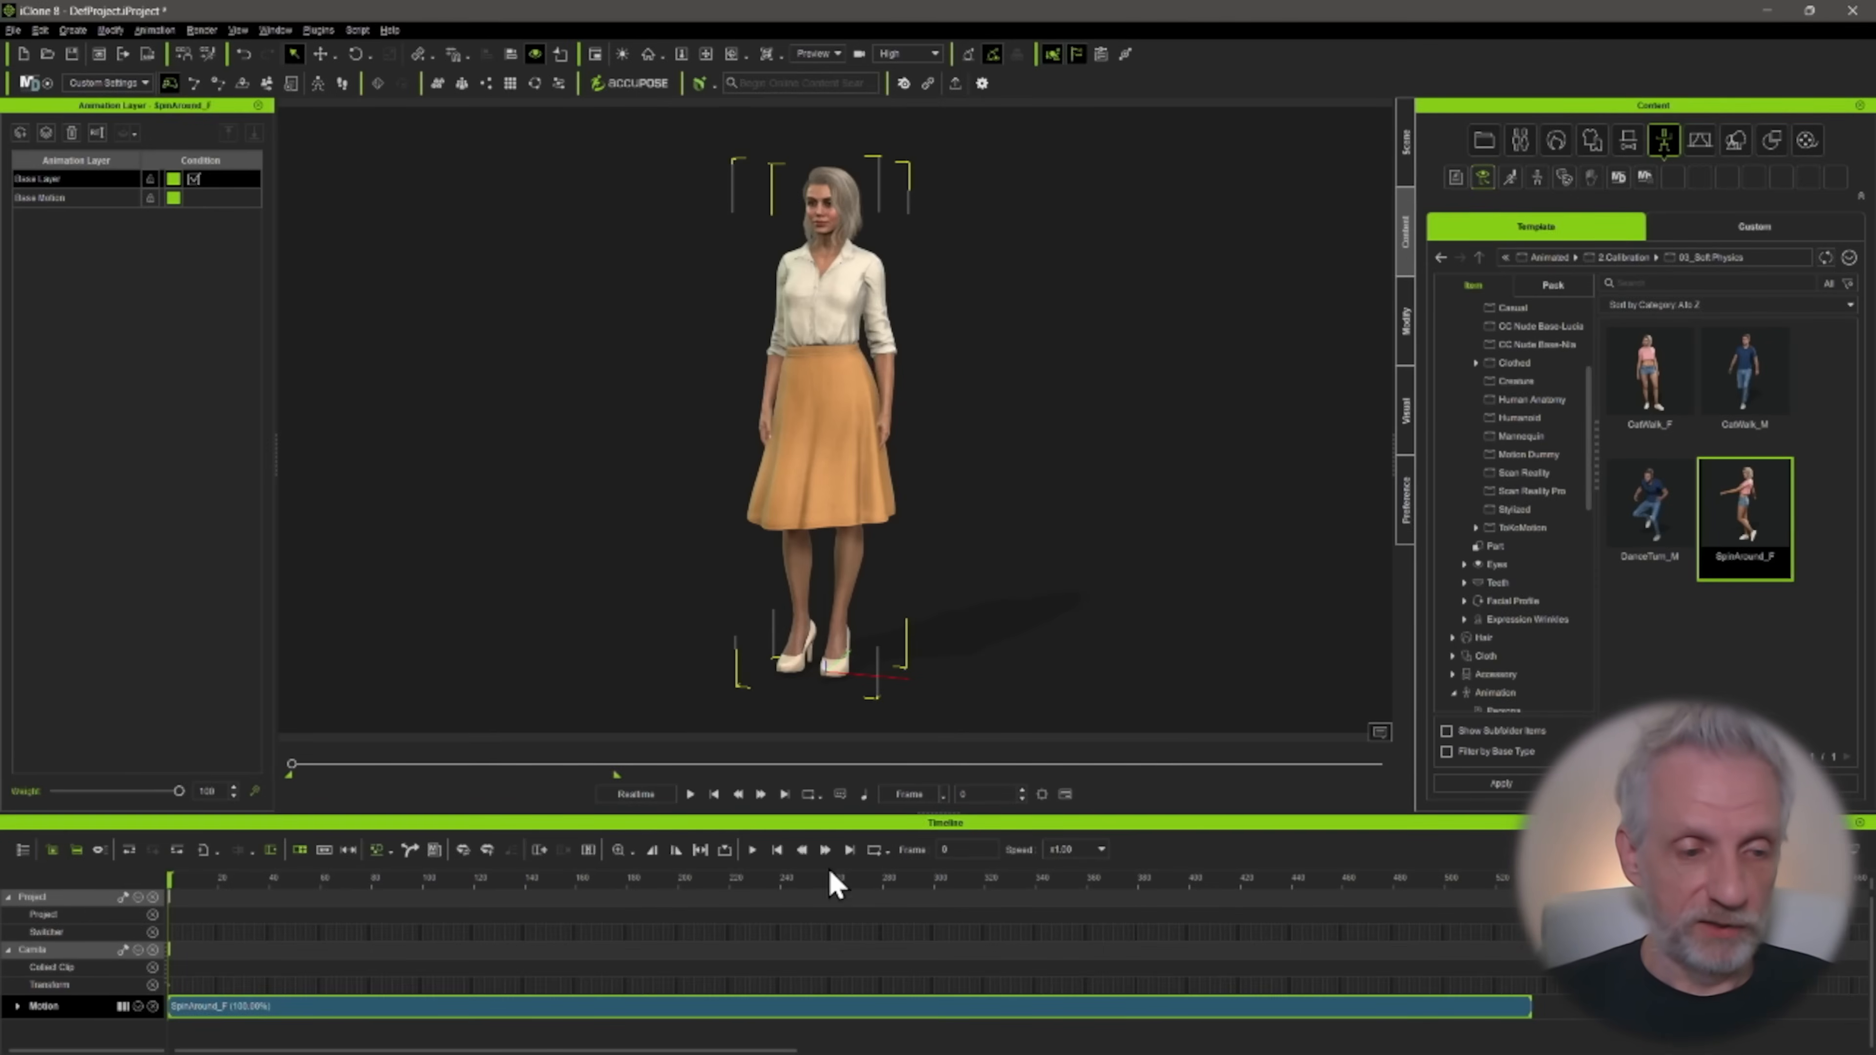
key("space")
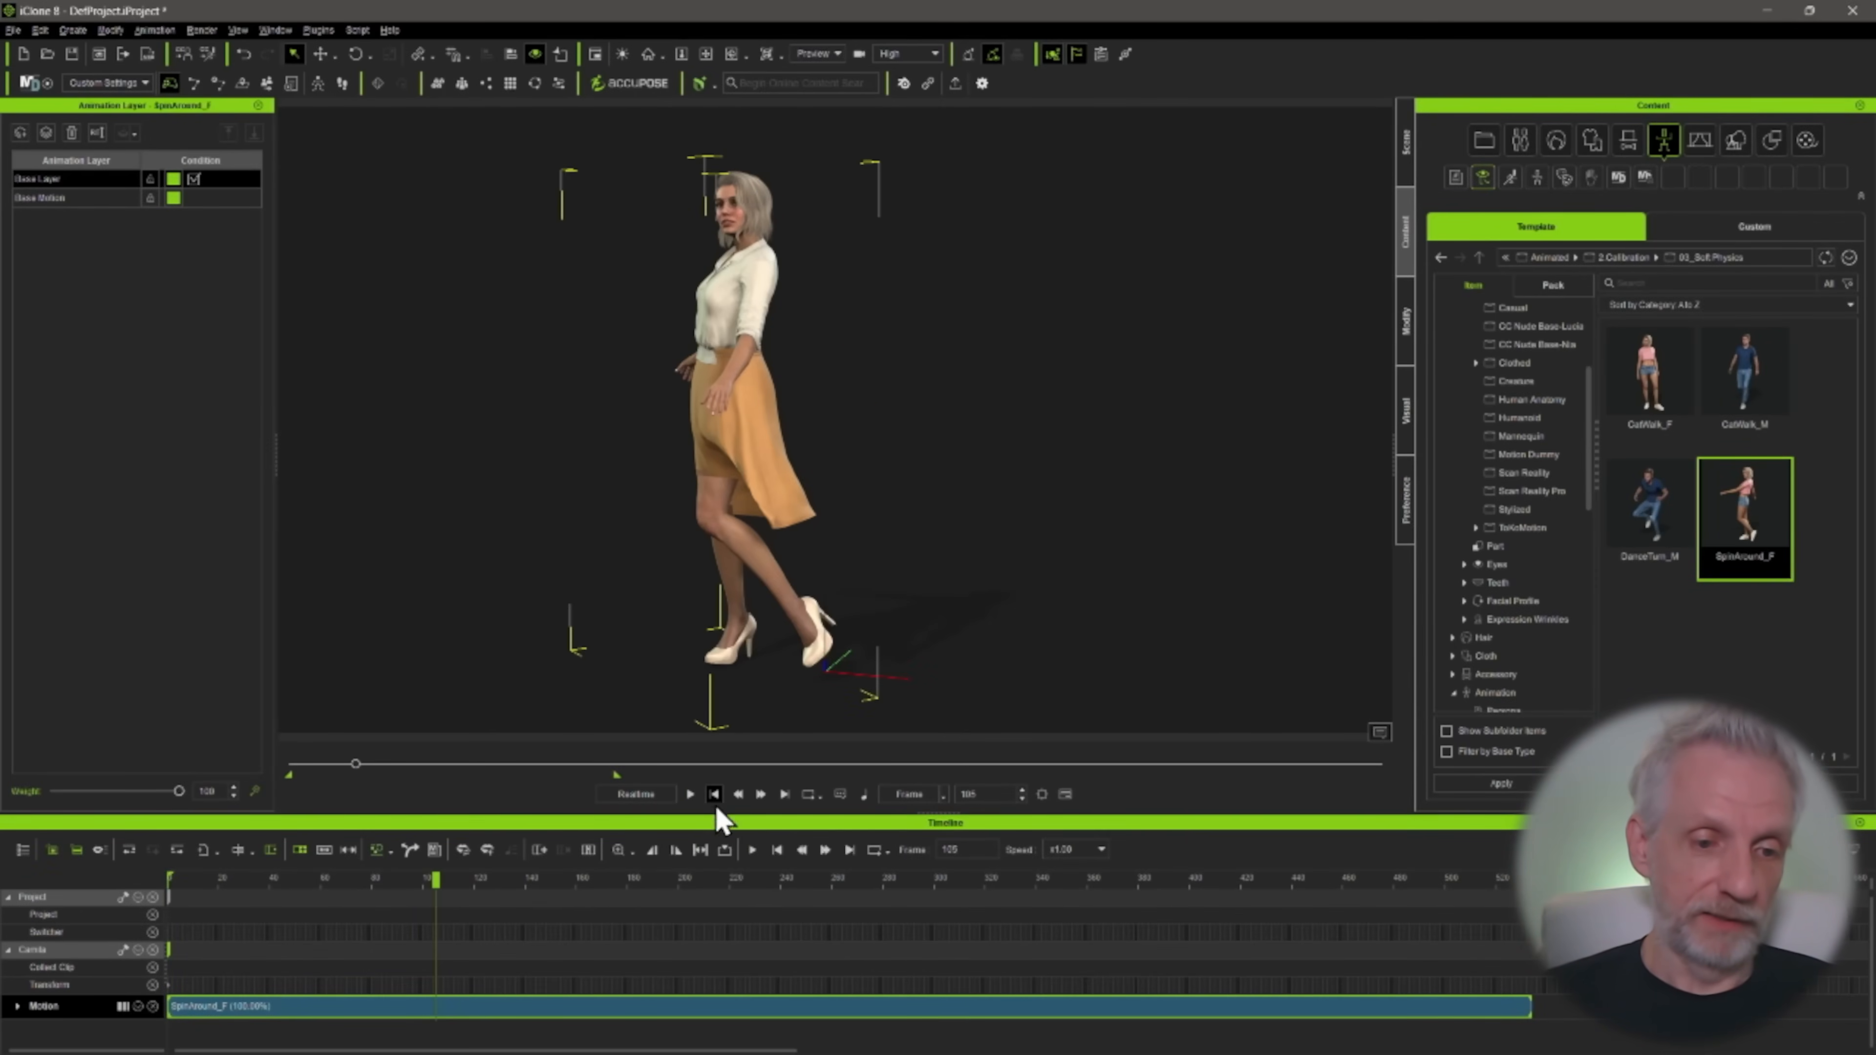
left_click(714, 796)
key("space")
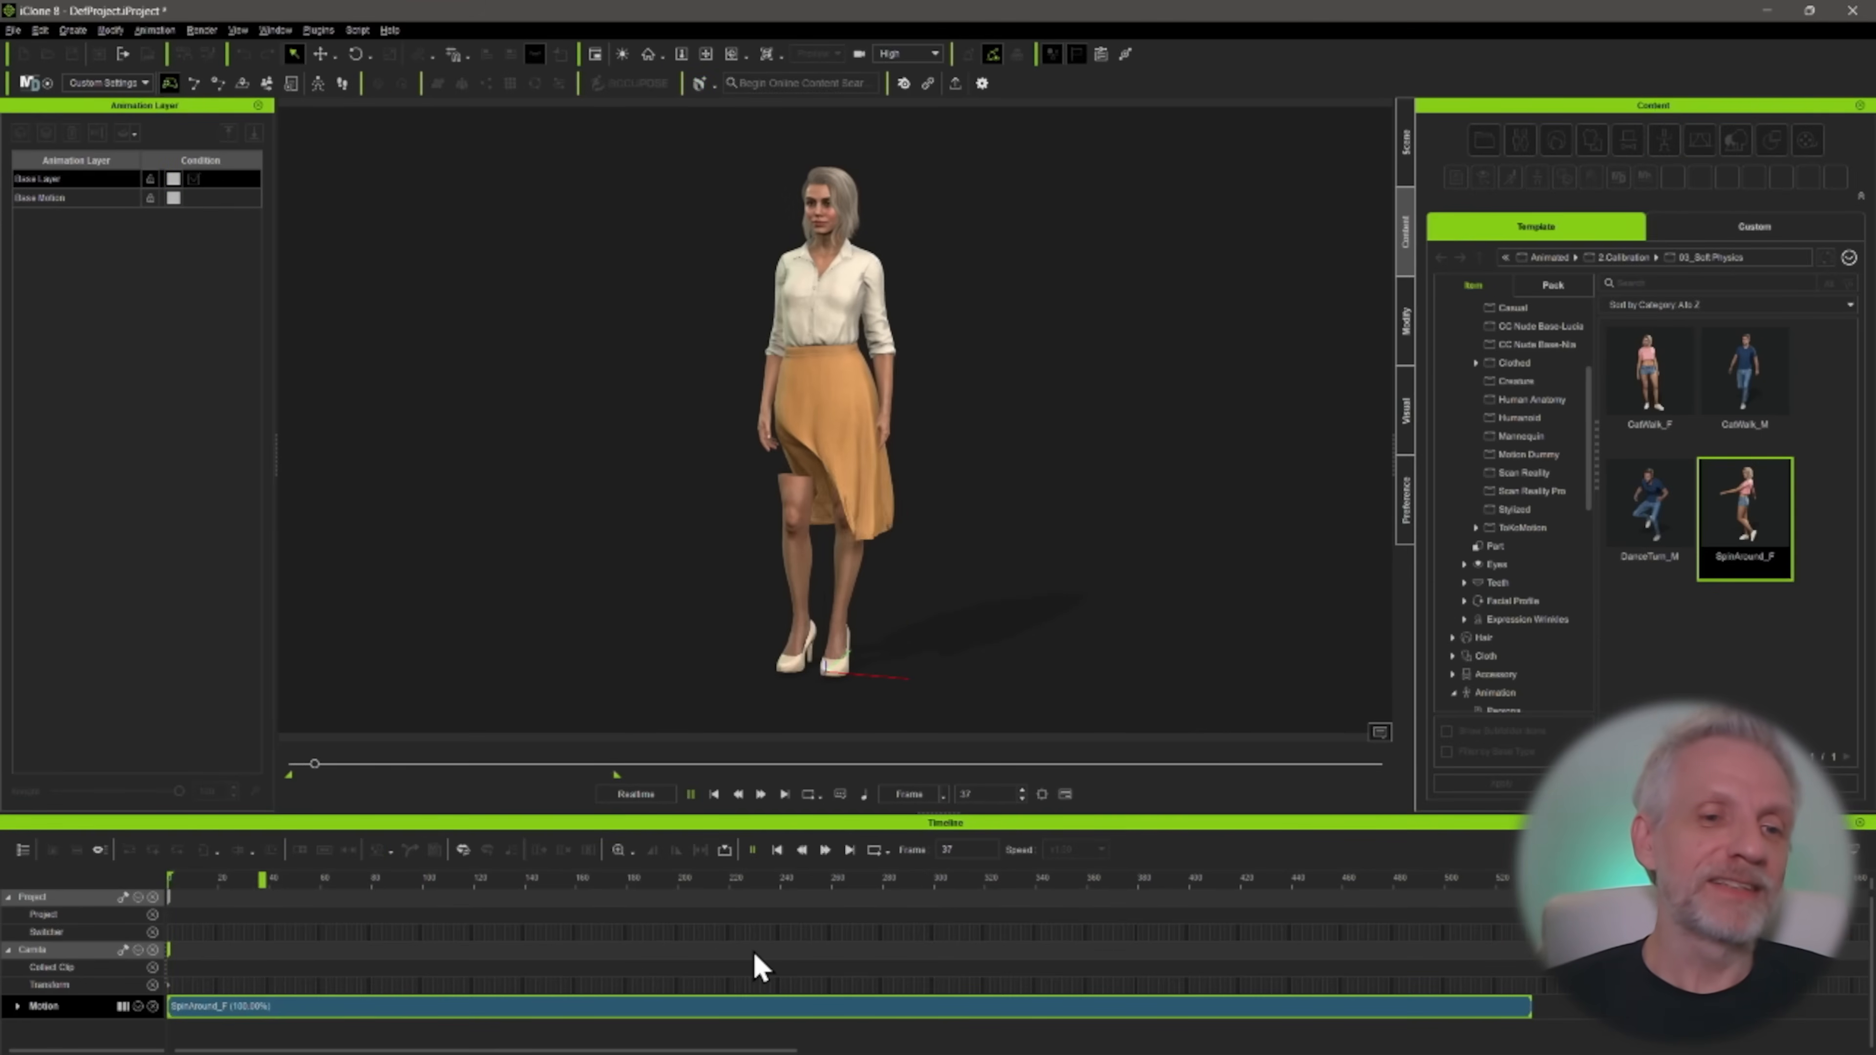
left_click(715, 795)
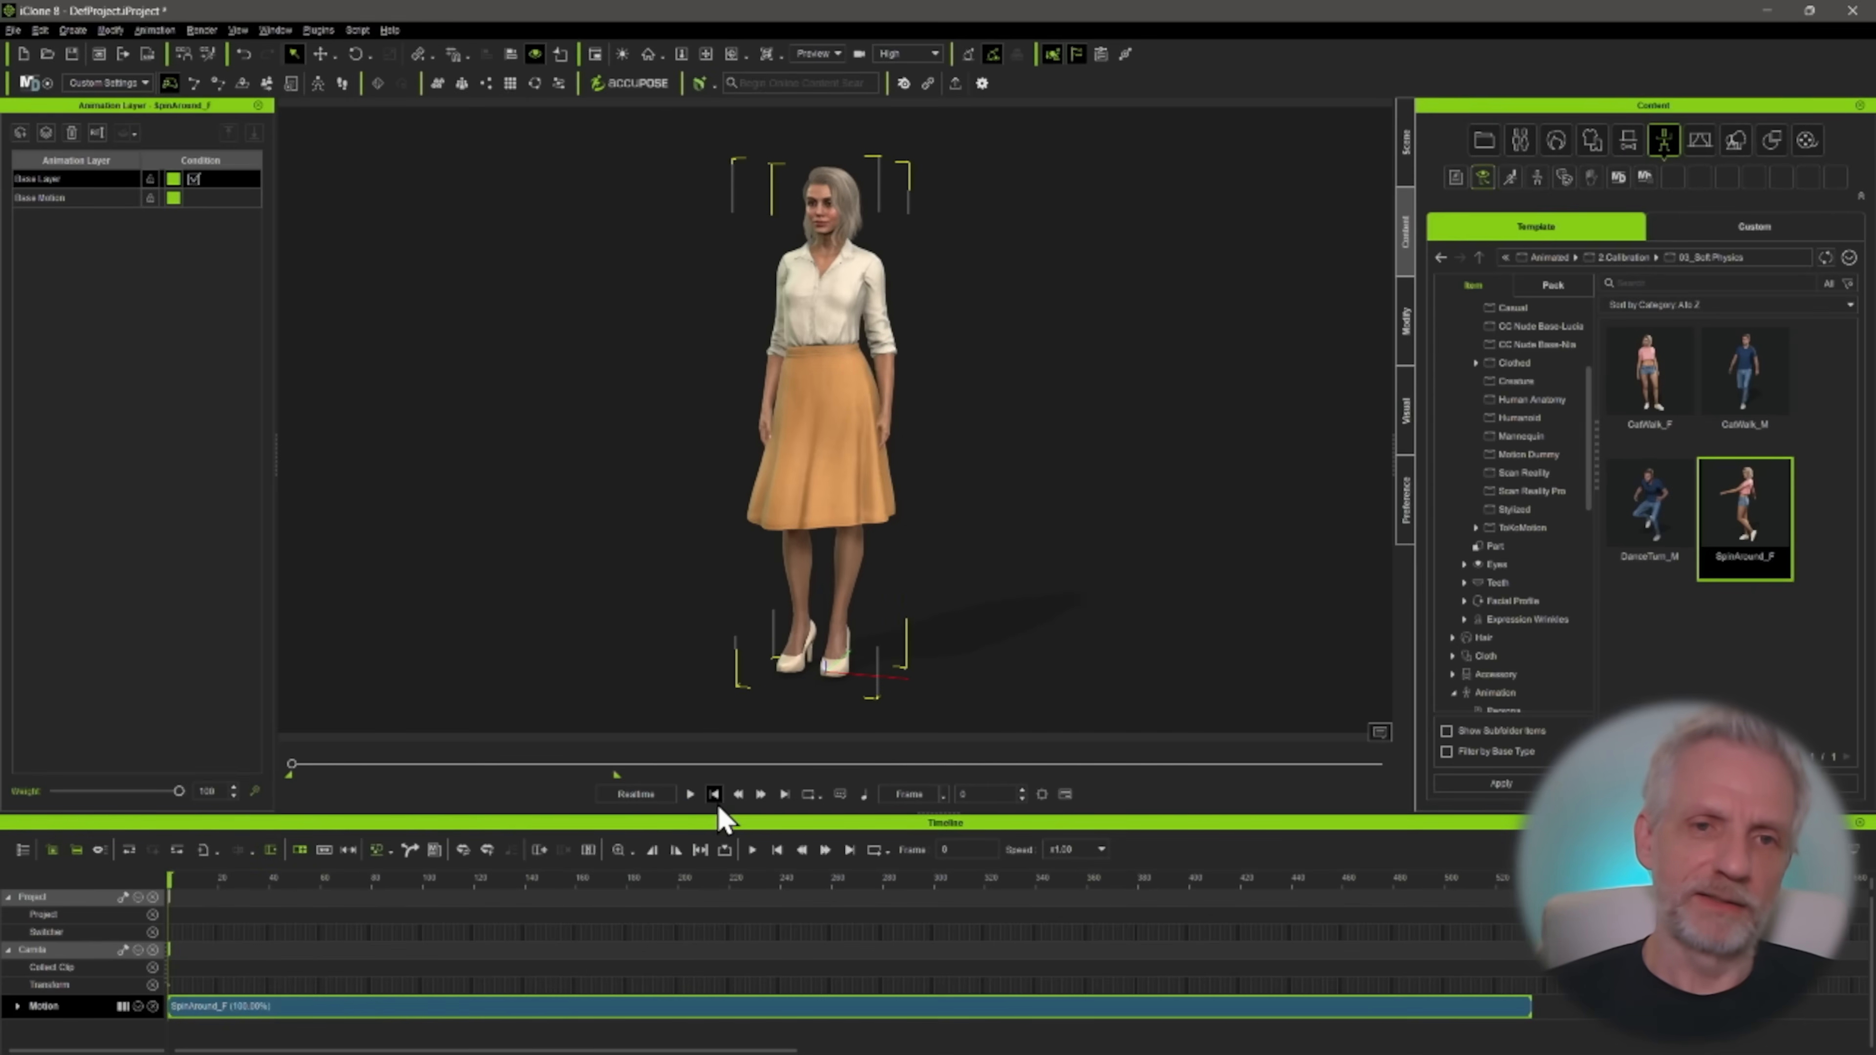
key("space")
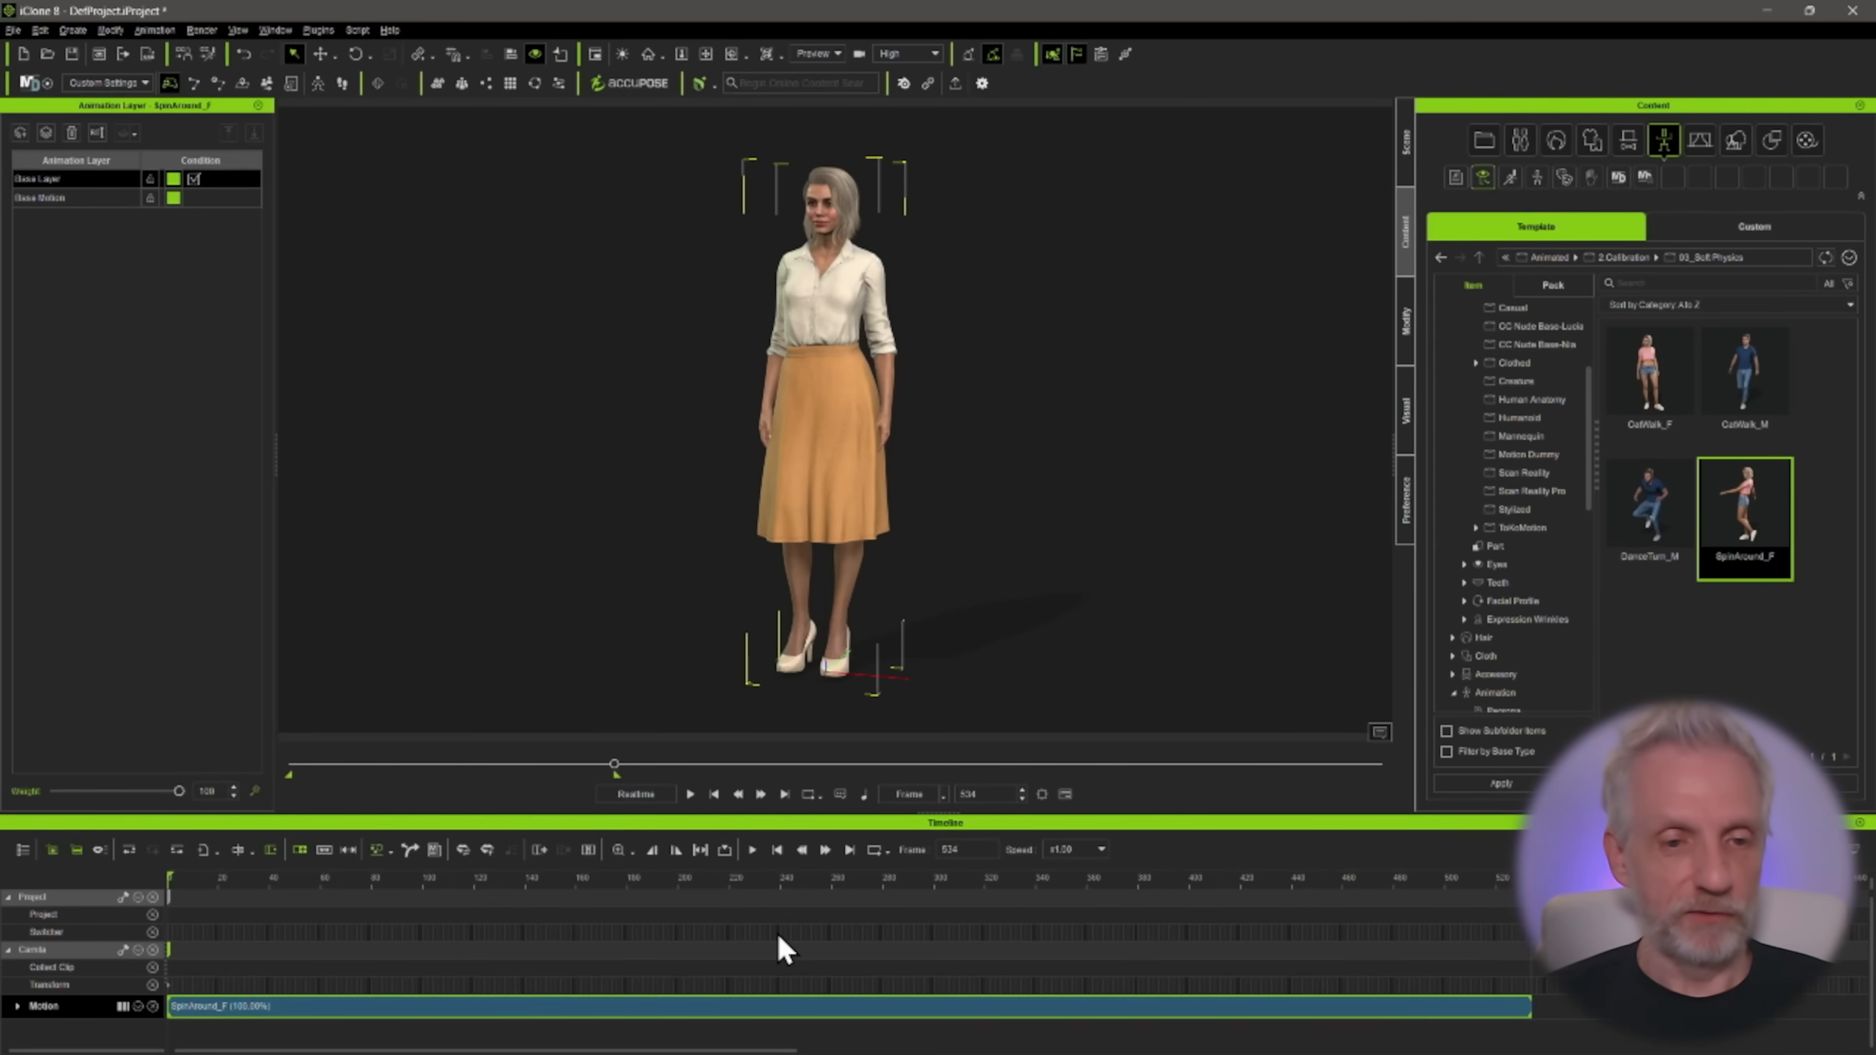
left_click_drag(319, 892, 633, 887)
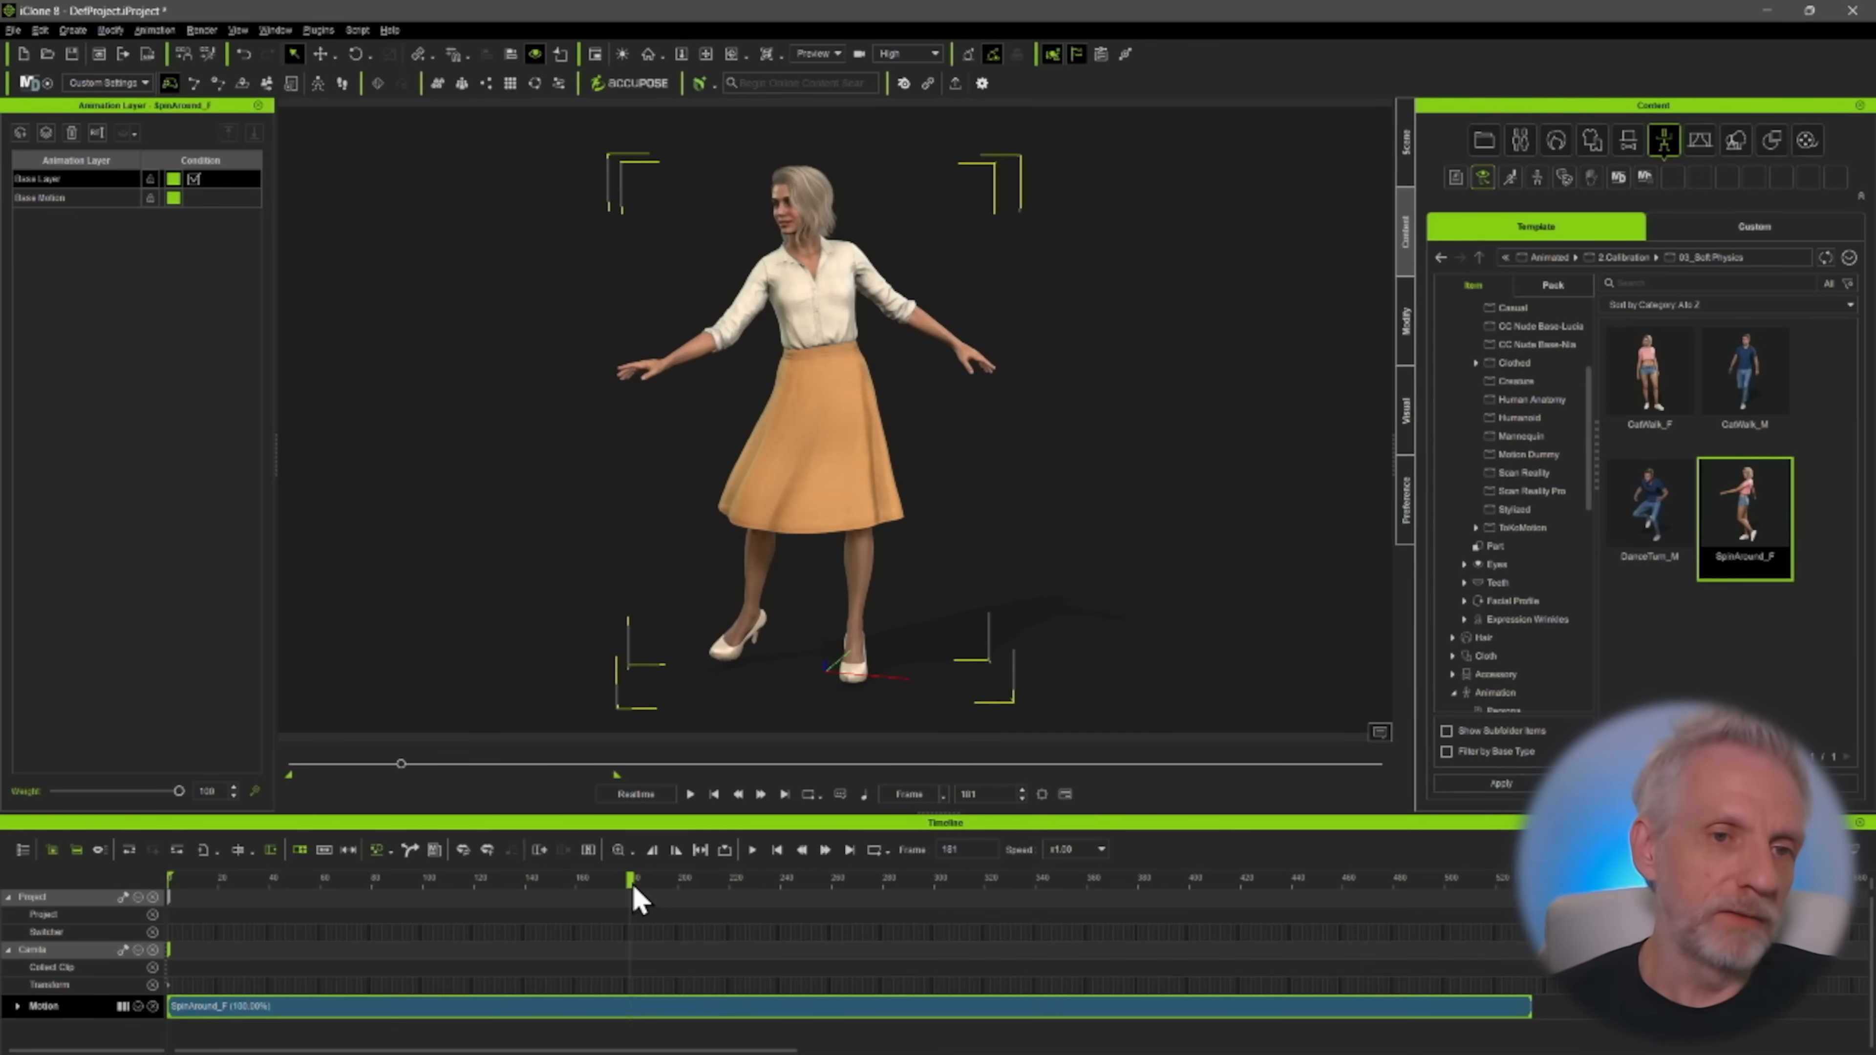
Switch back to After Effects and create a new, empty project
key("alt+Tab")
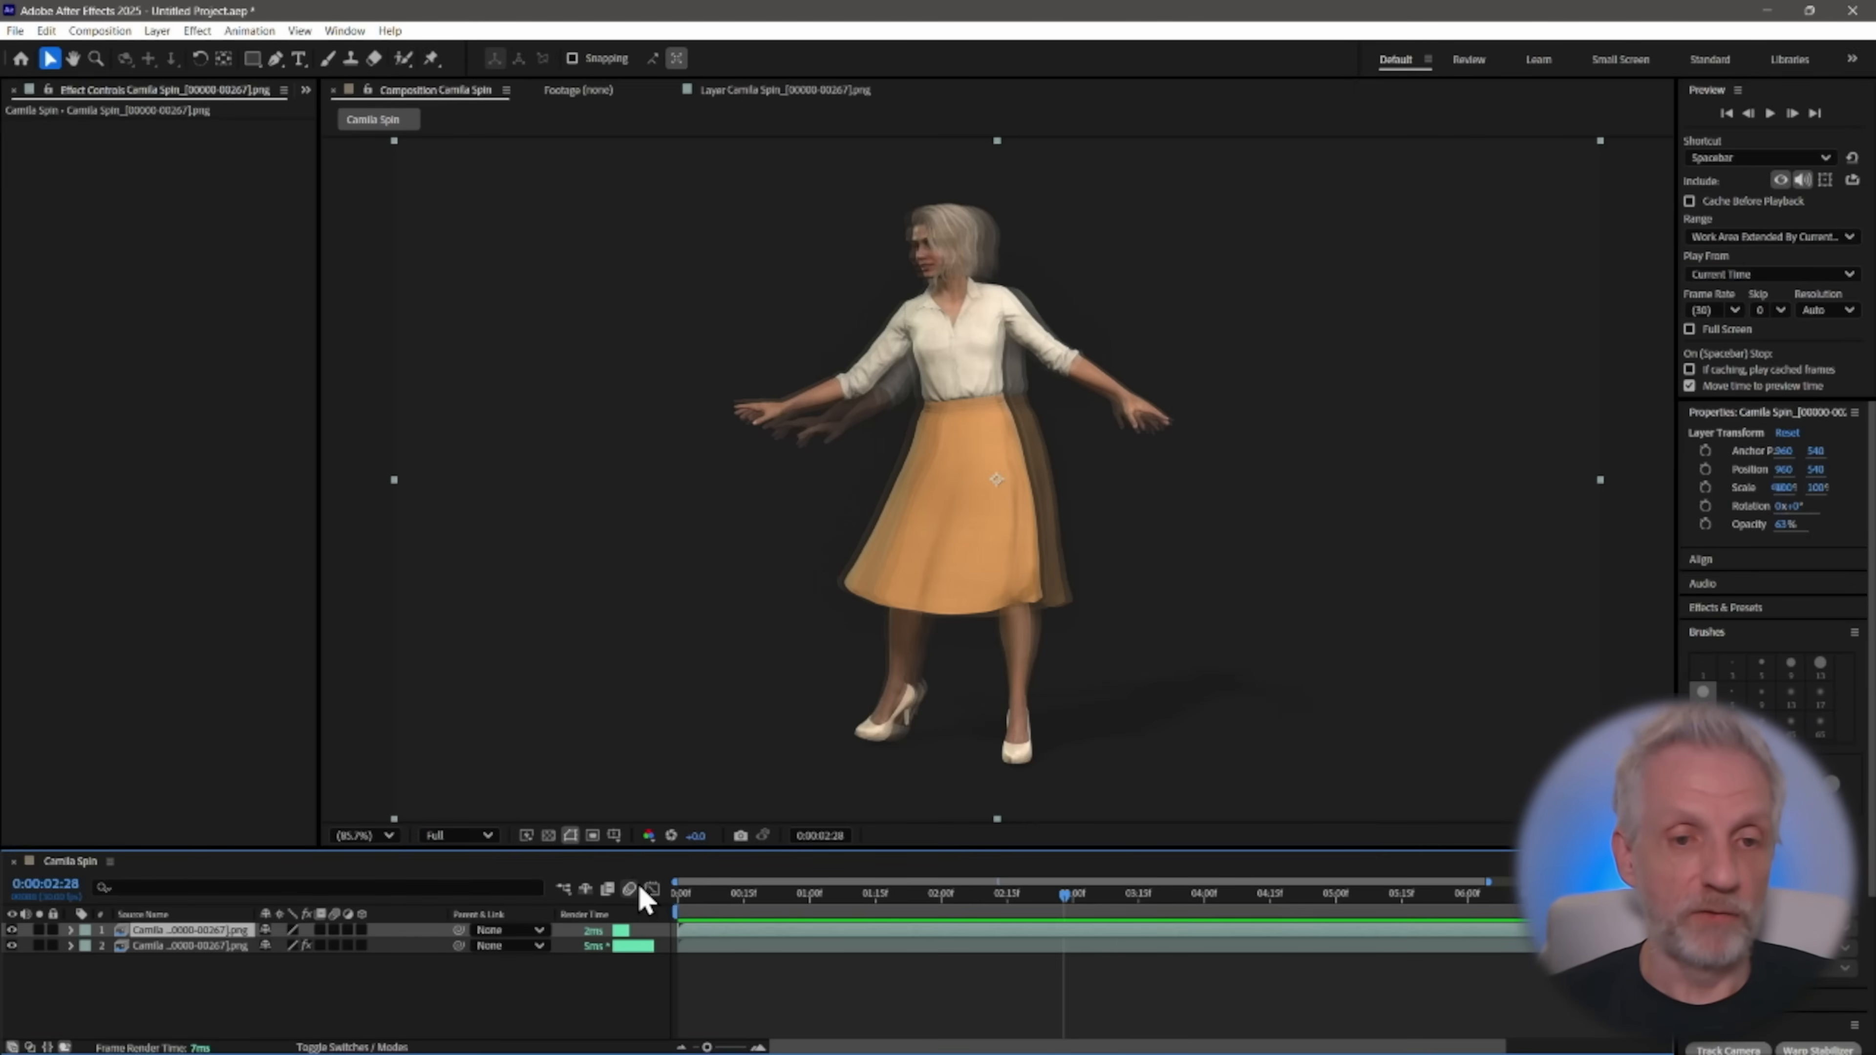
left_click(1068, 894)
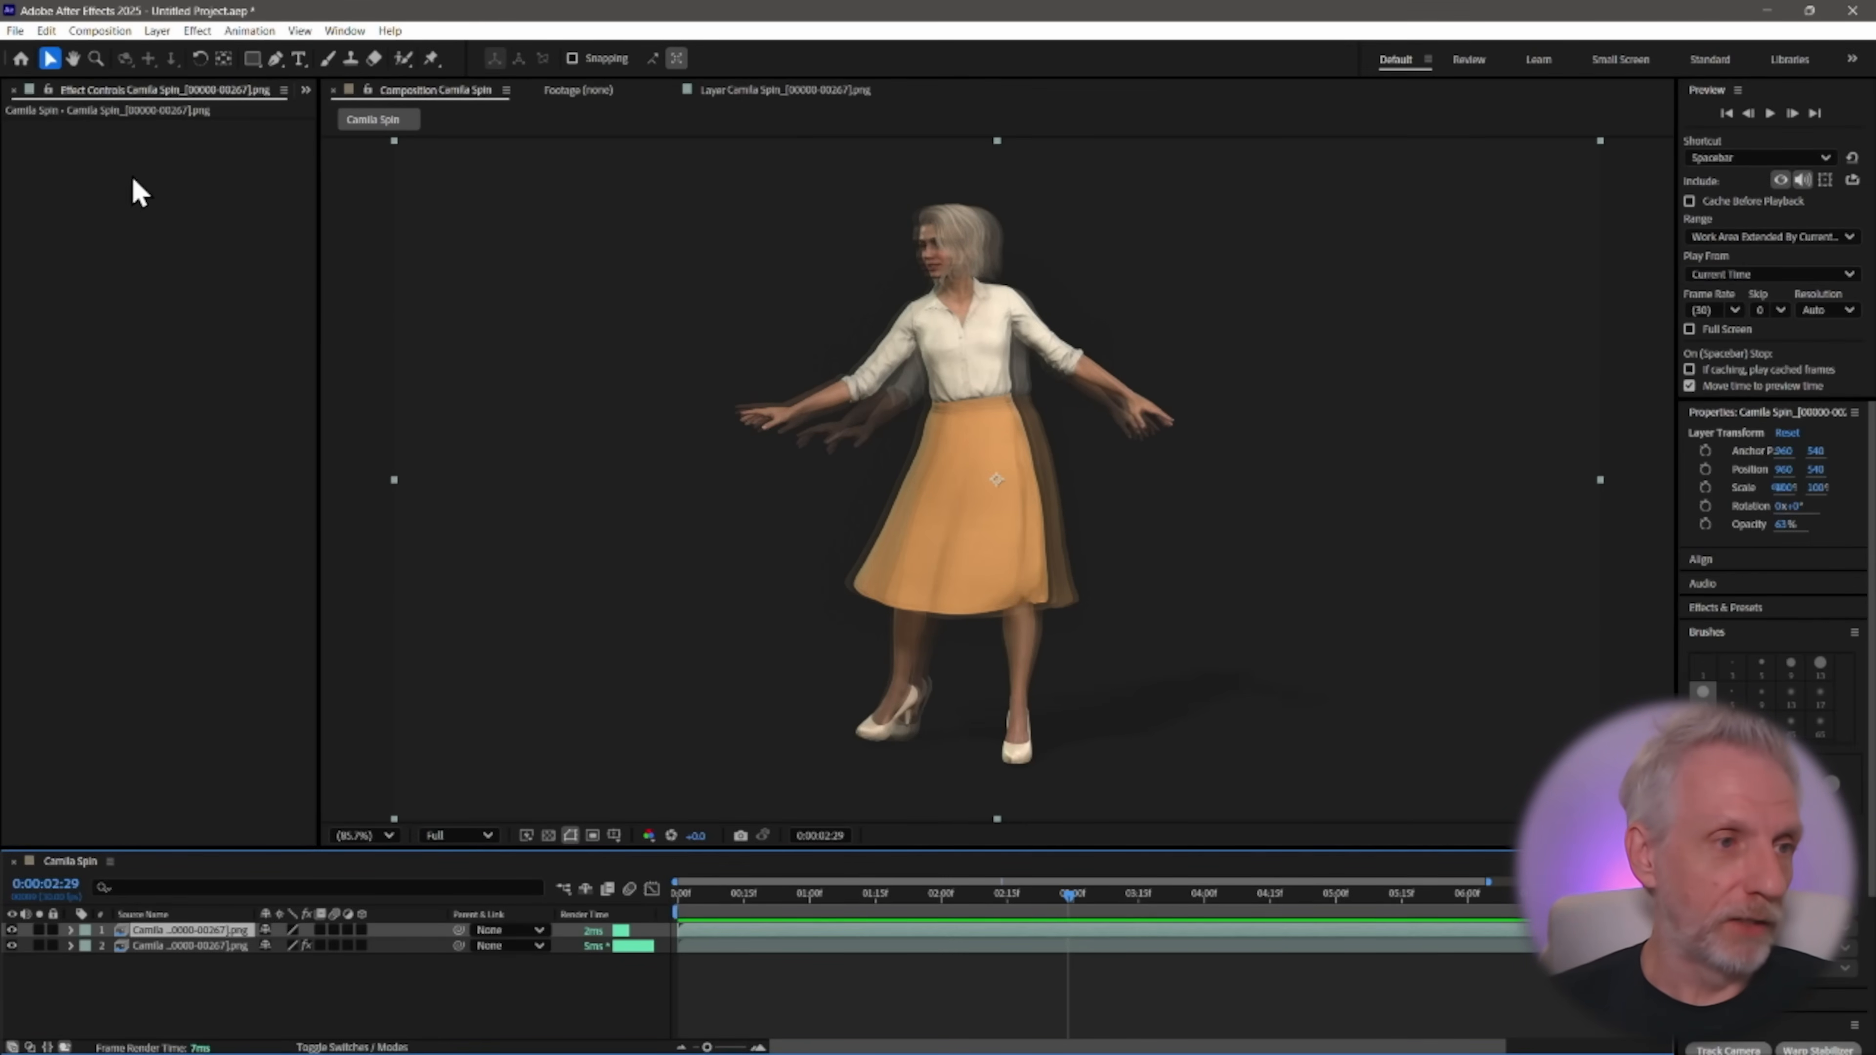
left_click(15, 30)
mouse_move(61, 52)
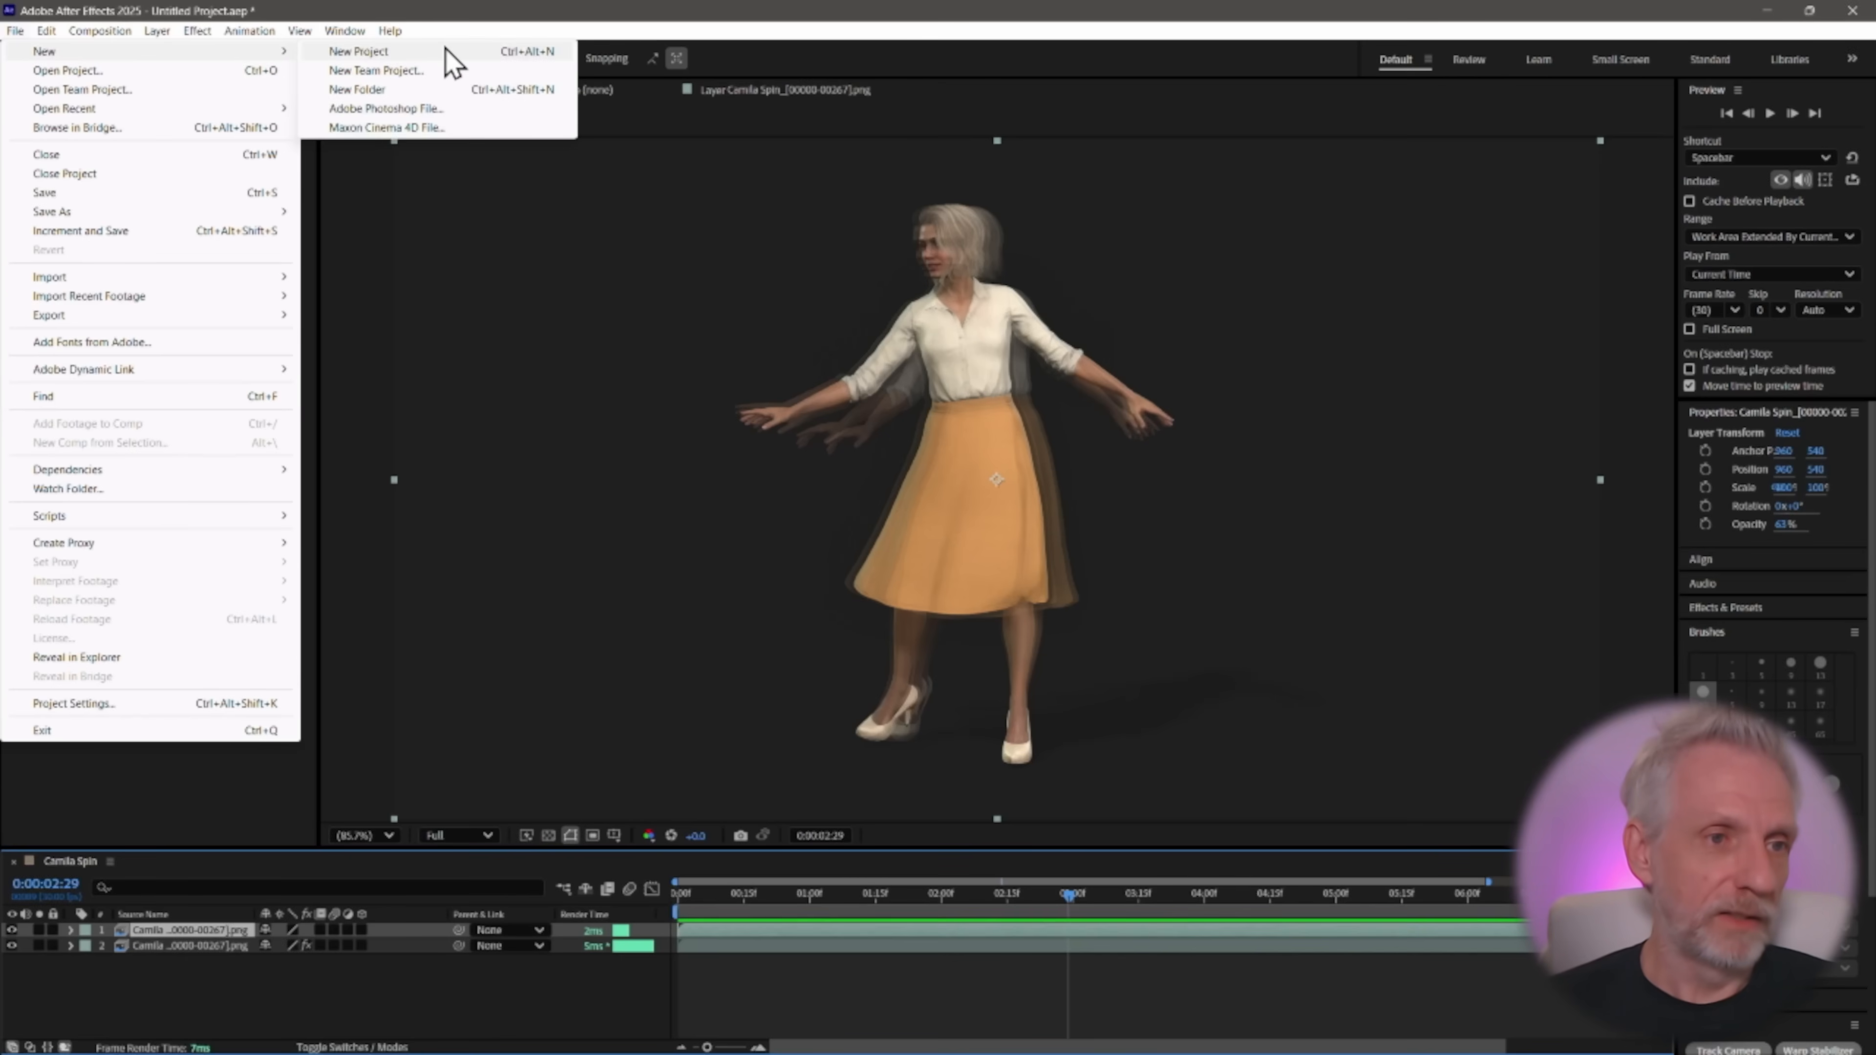
left_click(446, 51)
left_click(983, 589)
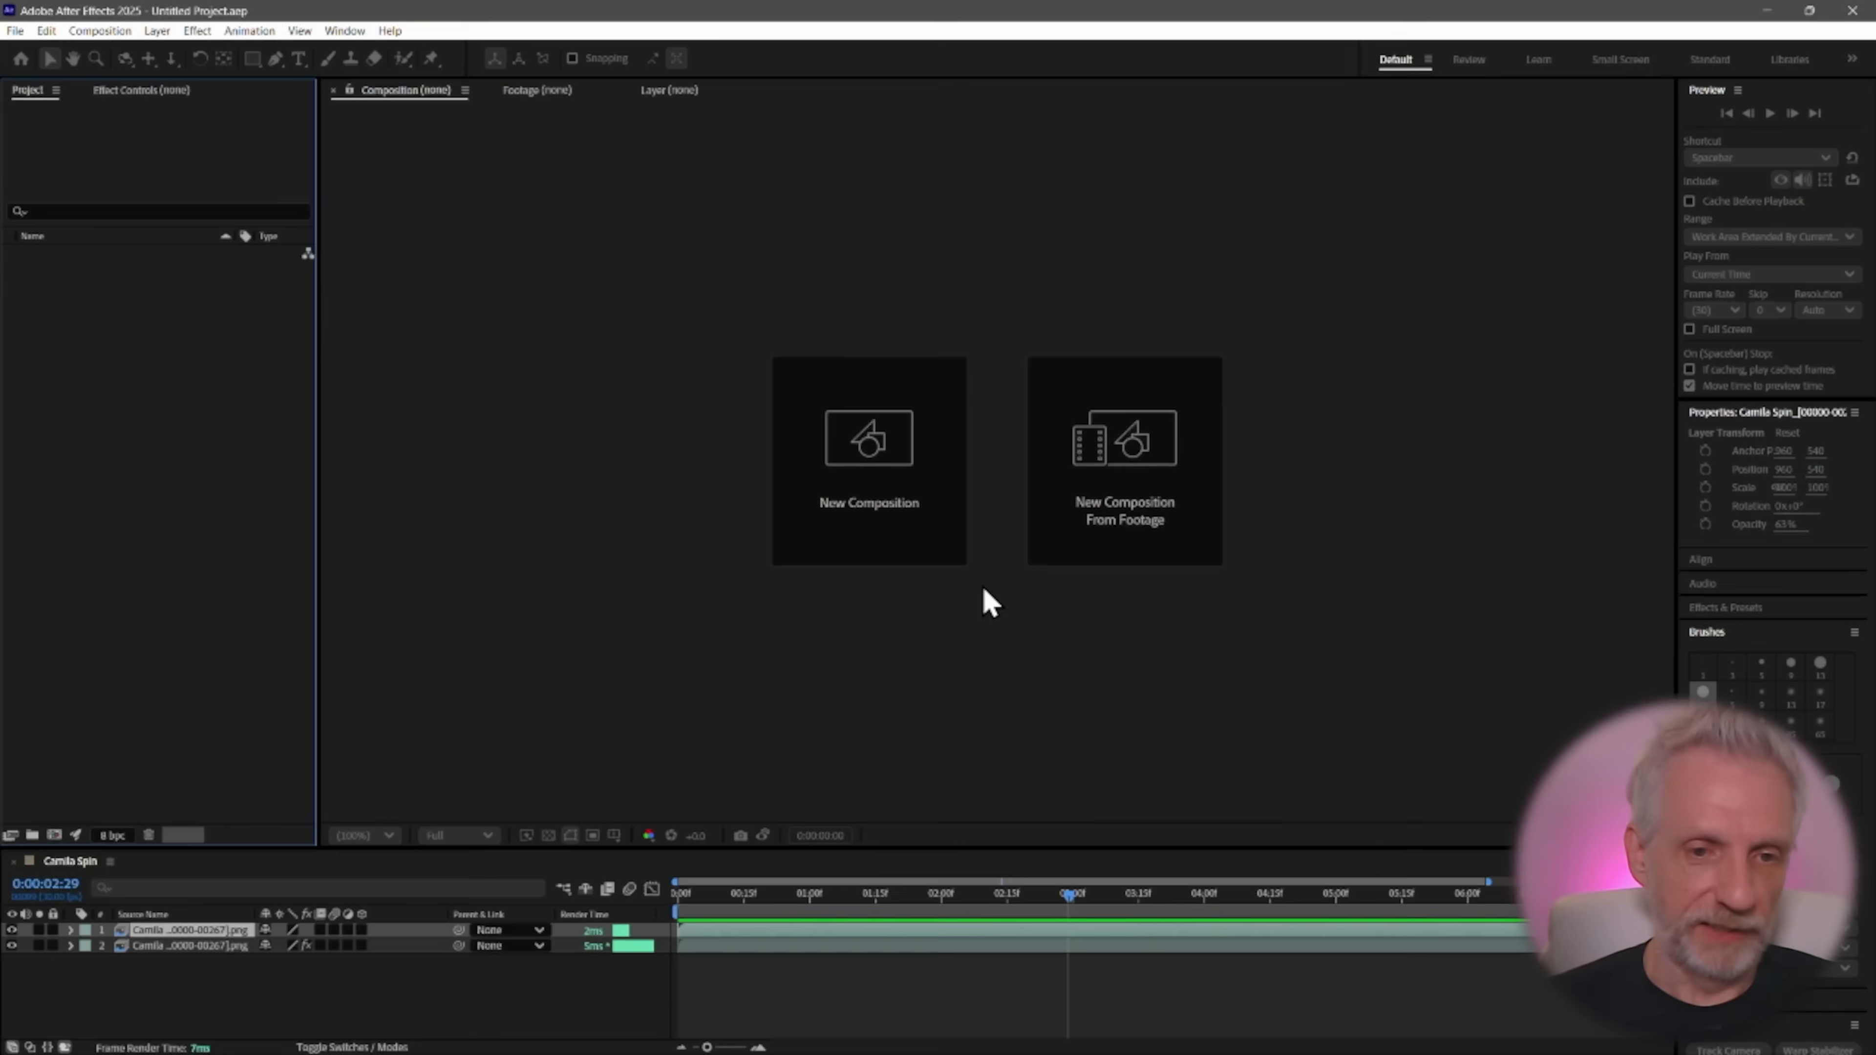
Import the PNG sequence starting at Camila Spin_00000.png as footage, with Create Composition enabled
right_click(85, 353)
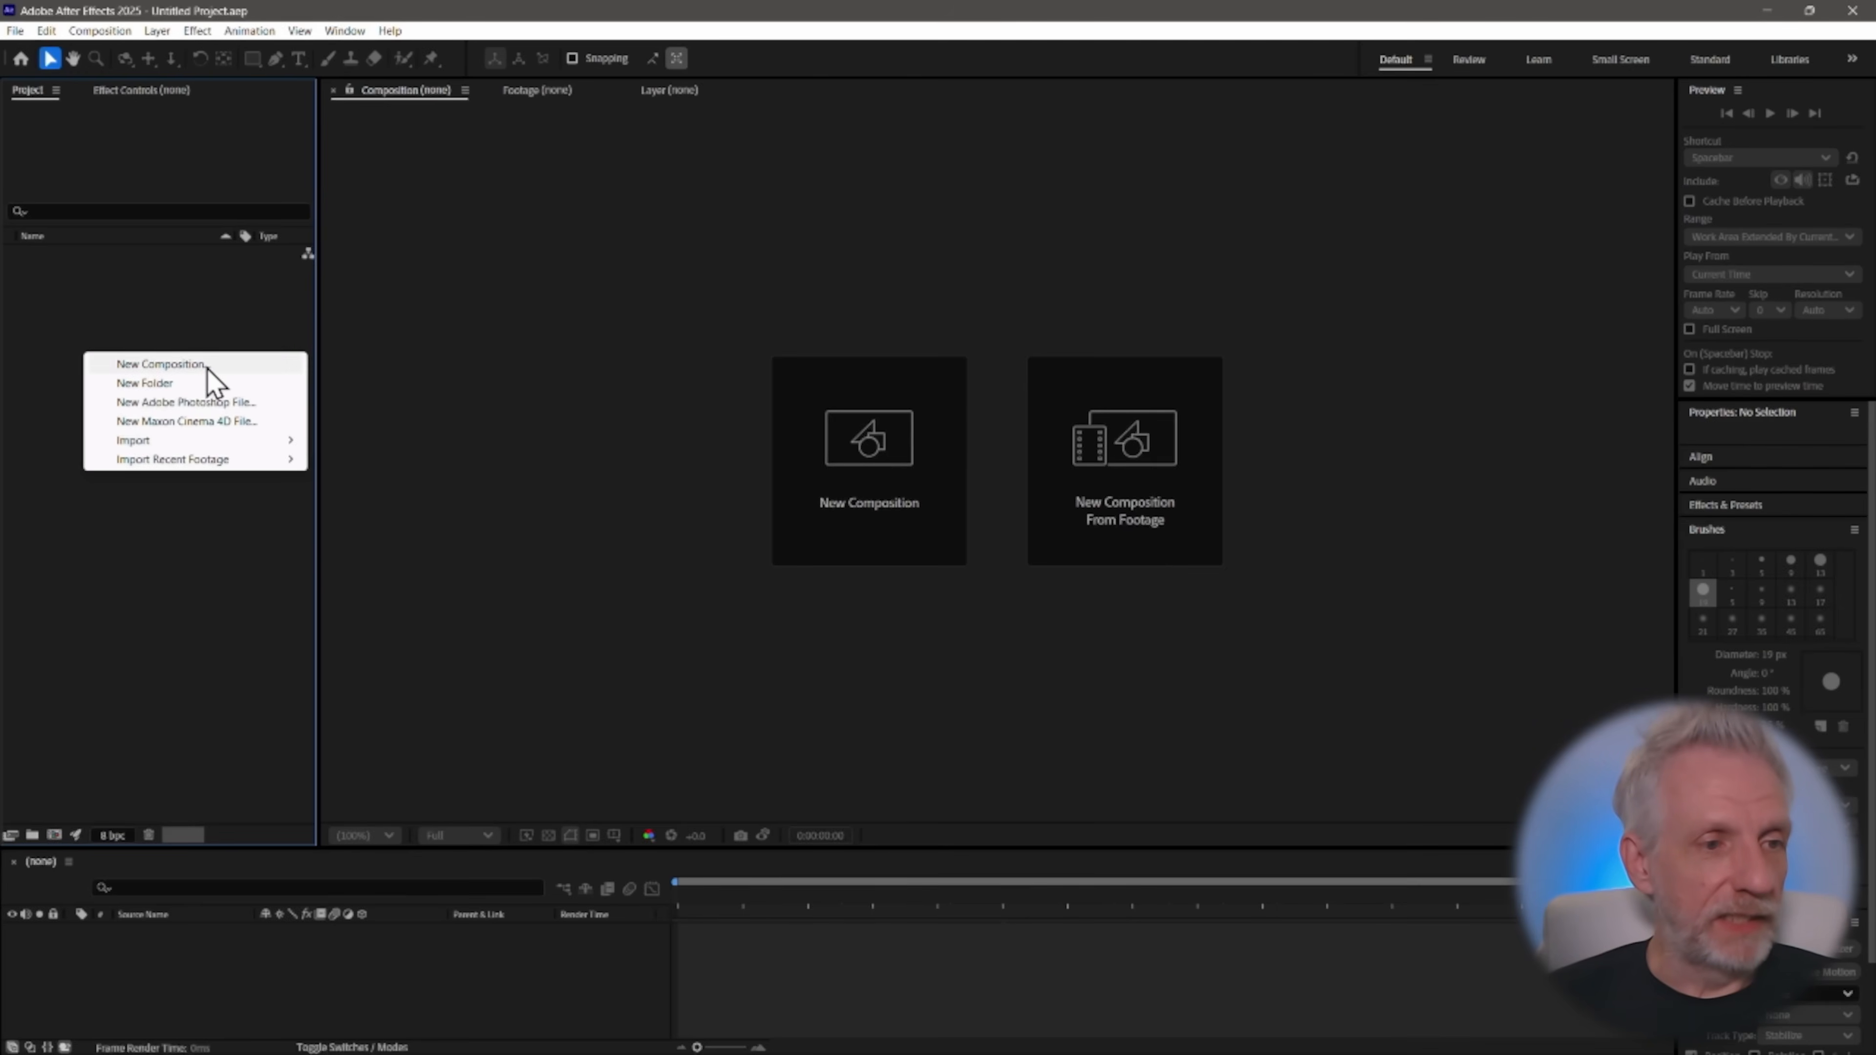
mouse_move(201, 440)
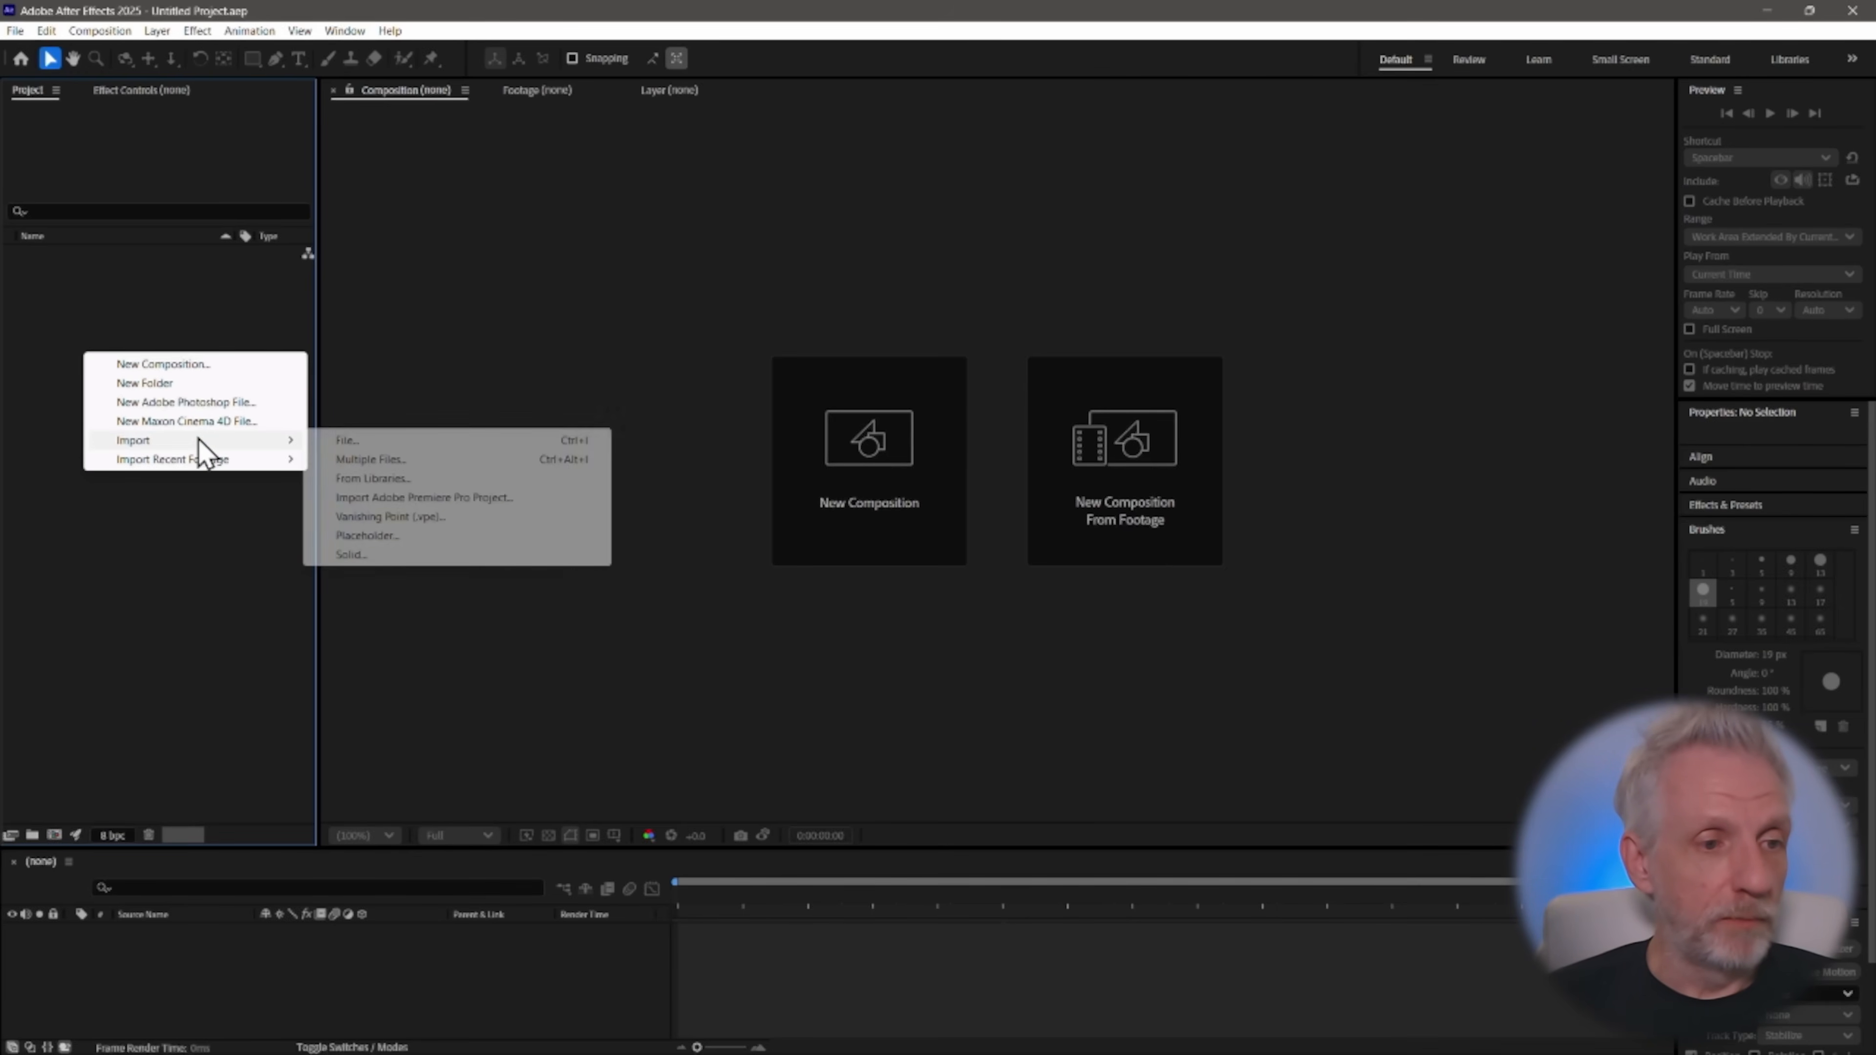
left_click(402, 445)
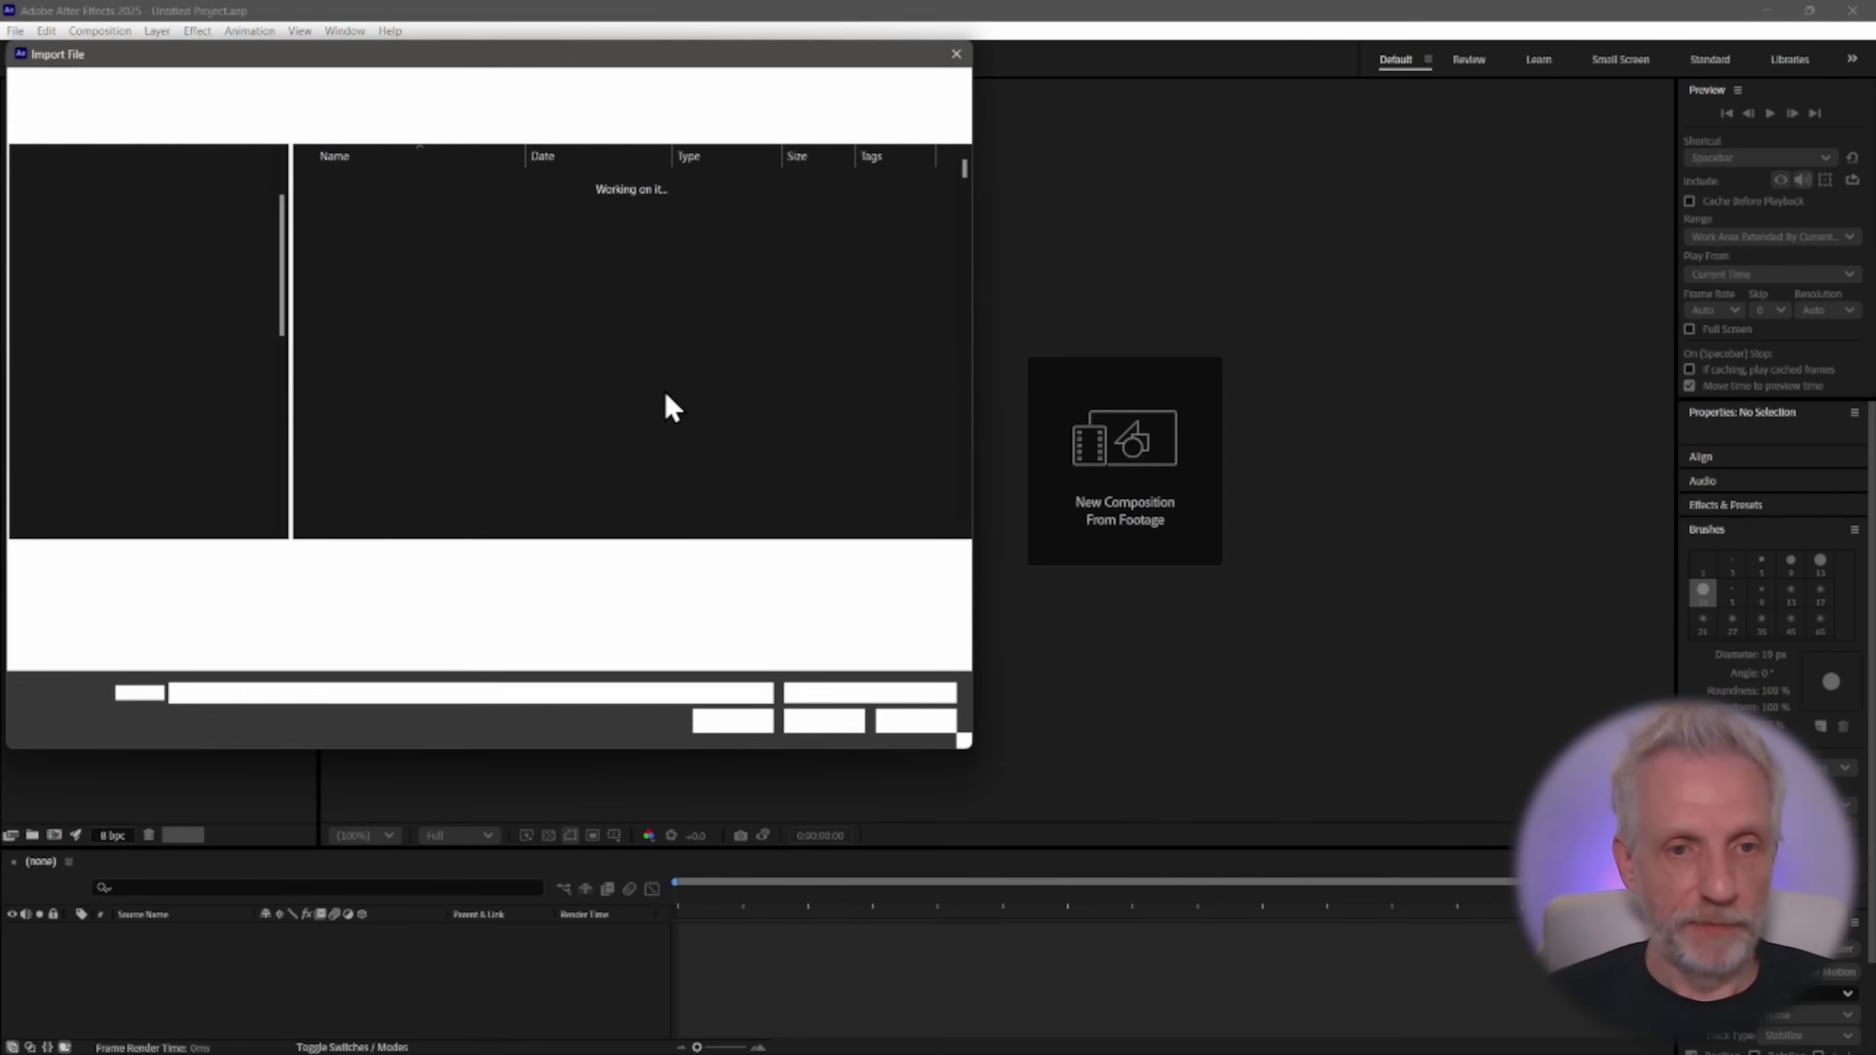
left_click(428, 185)
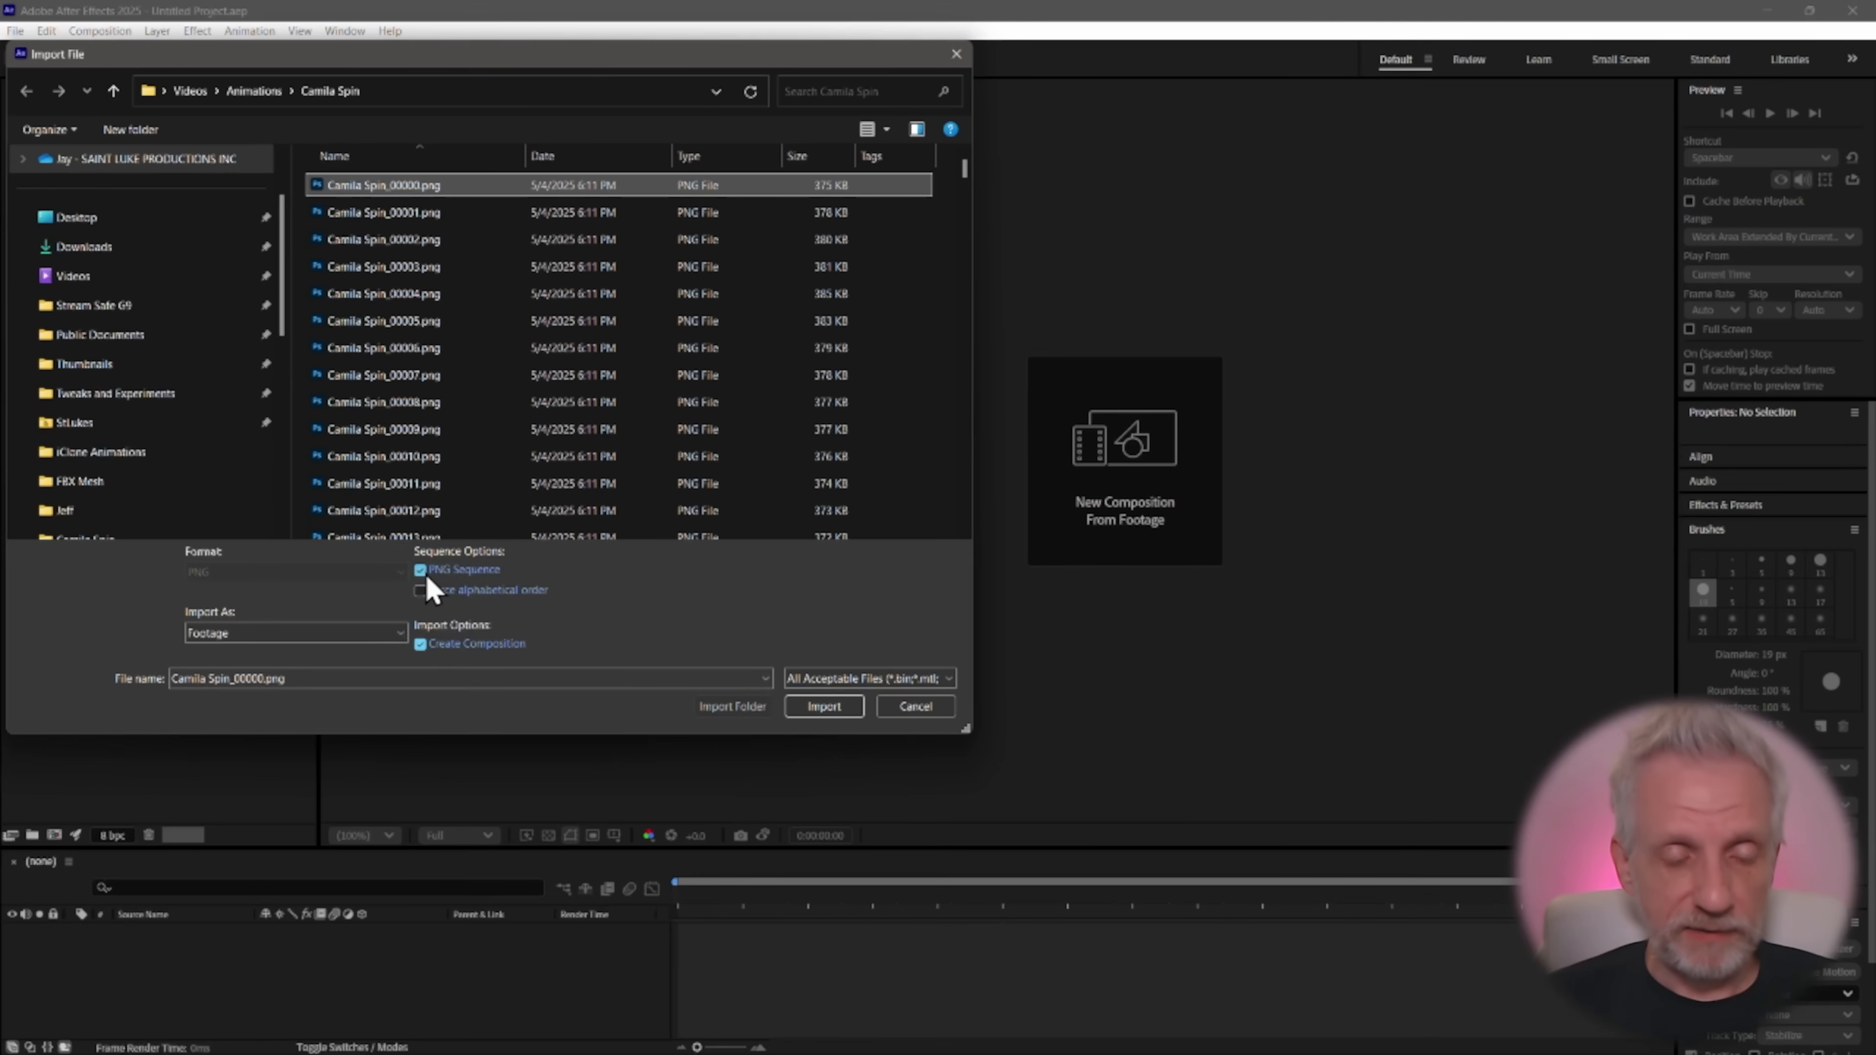
left_click(822, 706)
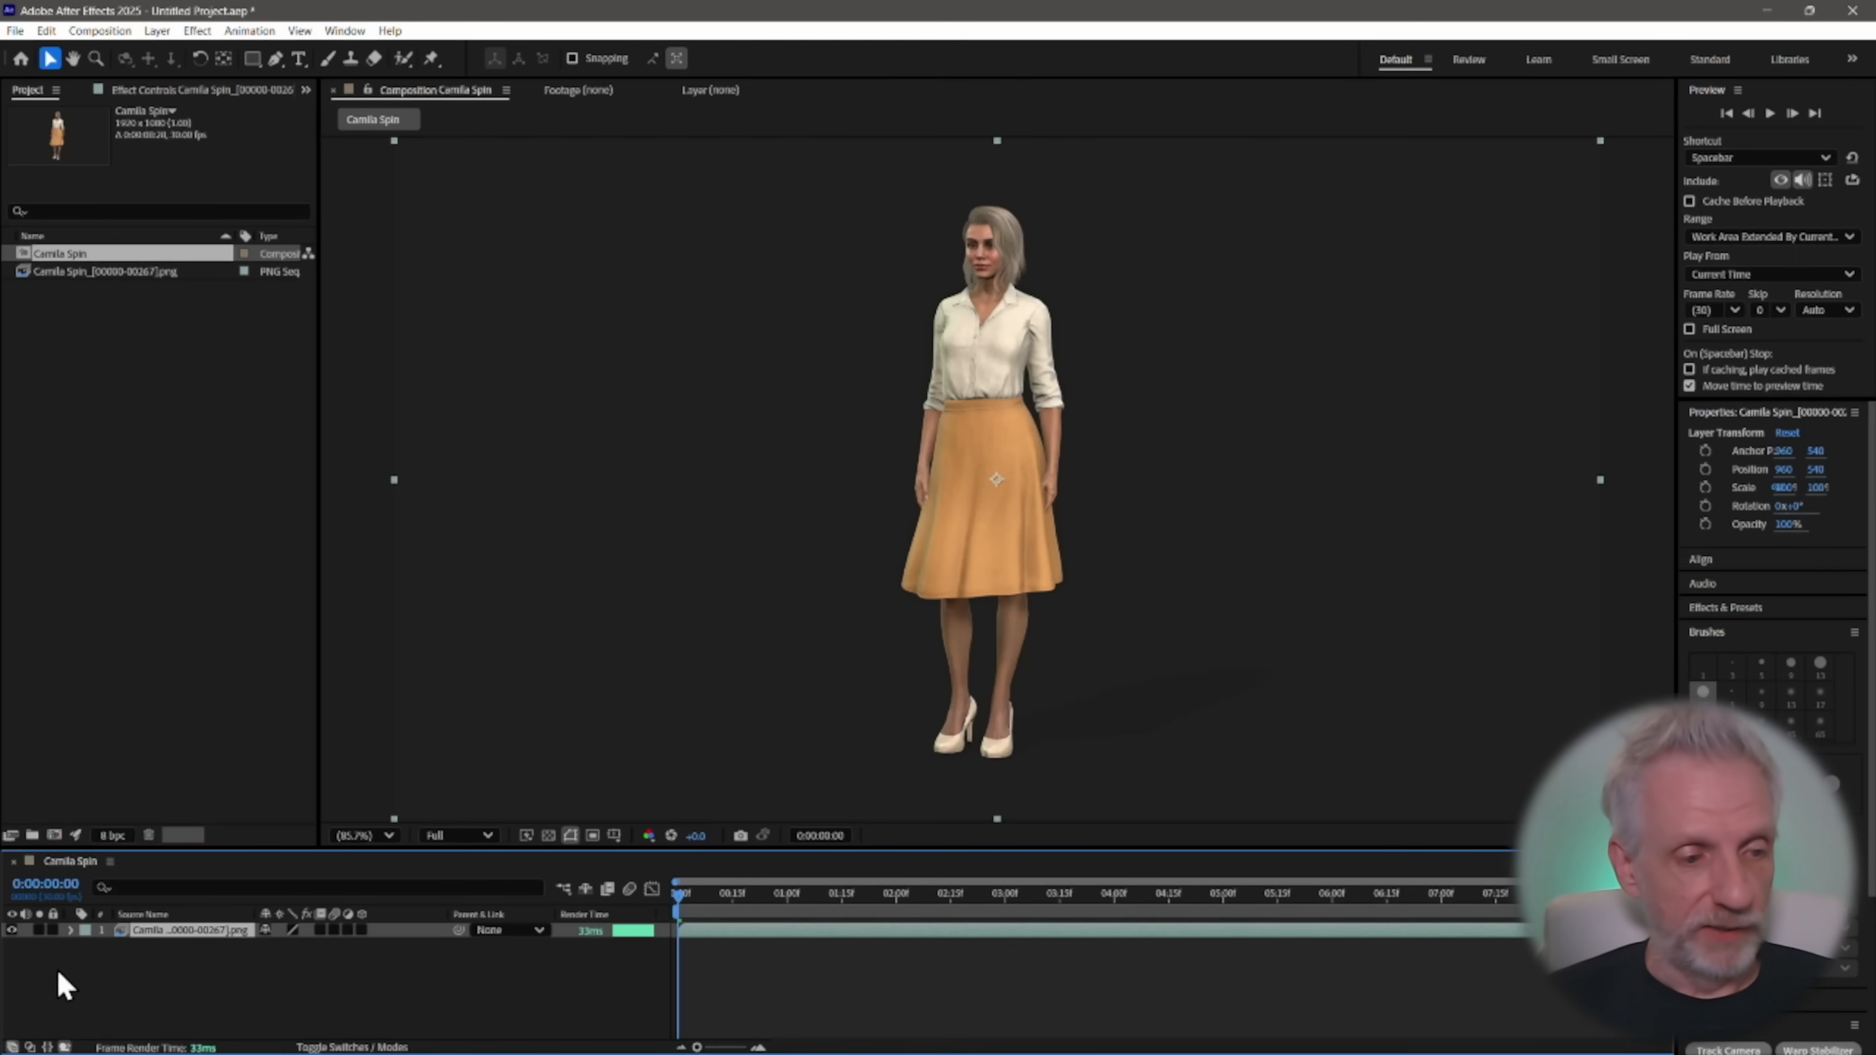
Apply the CC Force Motion Blur effect to the Camila Spin layer and expand the layer's effects in the timeline
left_click(71, 930)
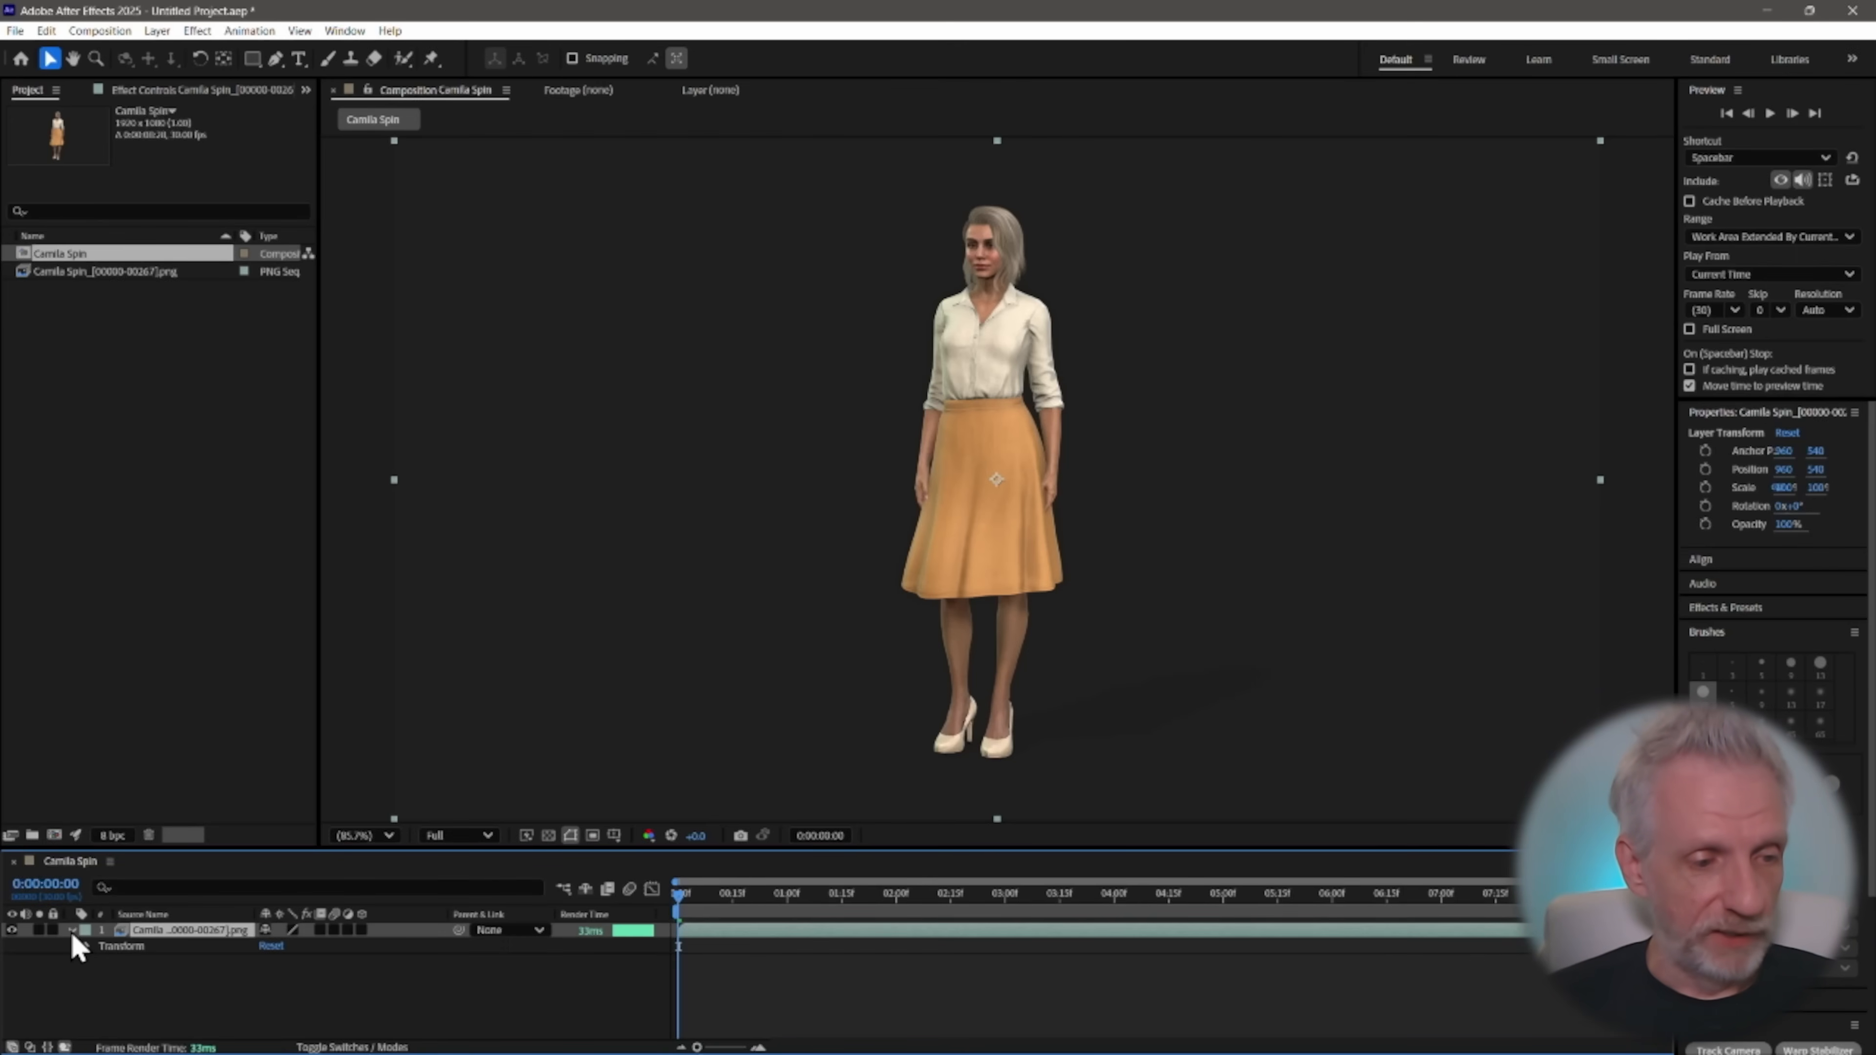
right_click(168, 932)
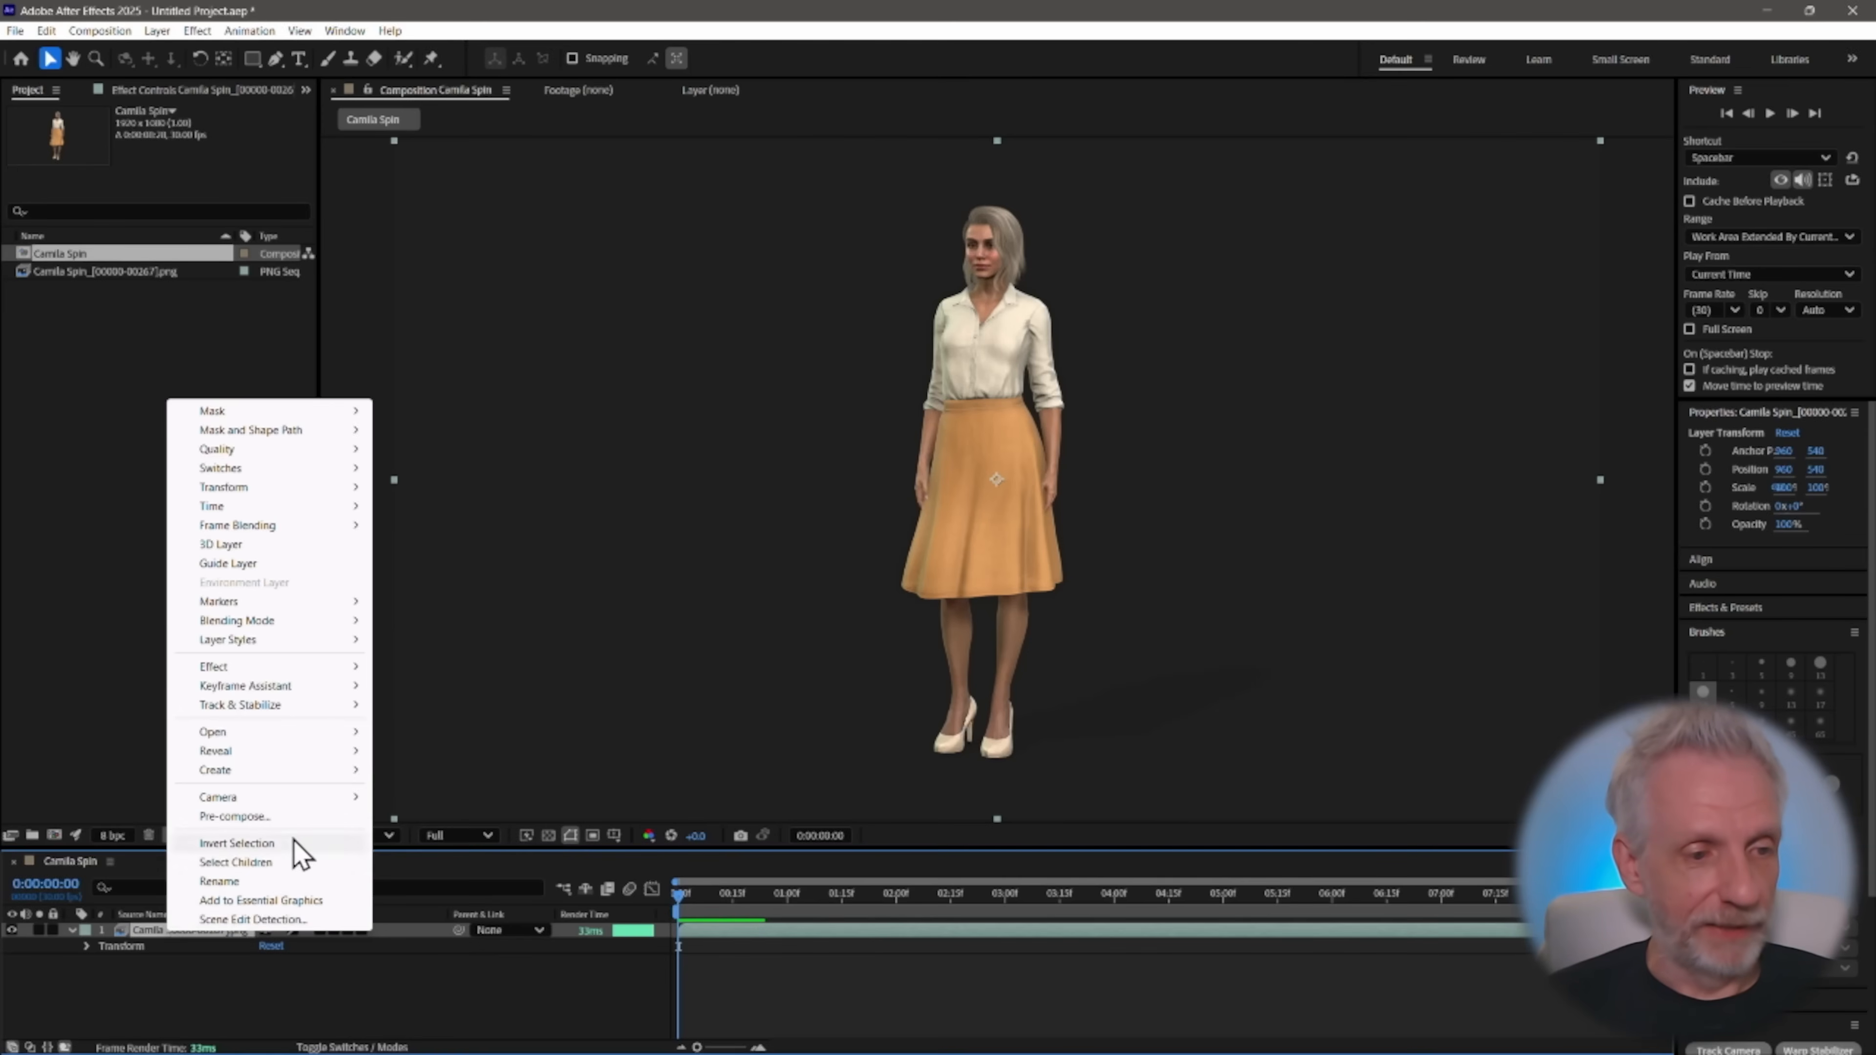
mouse_move(324, 669)
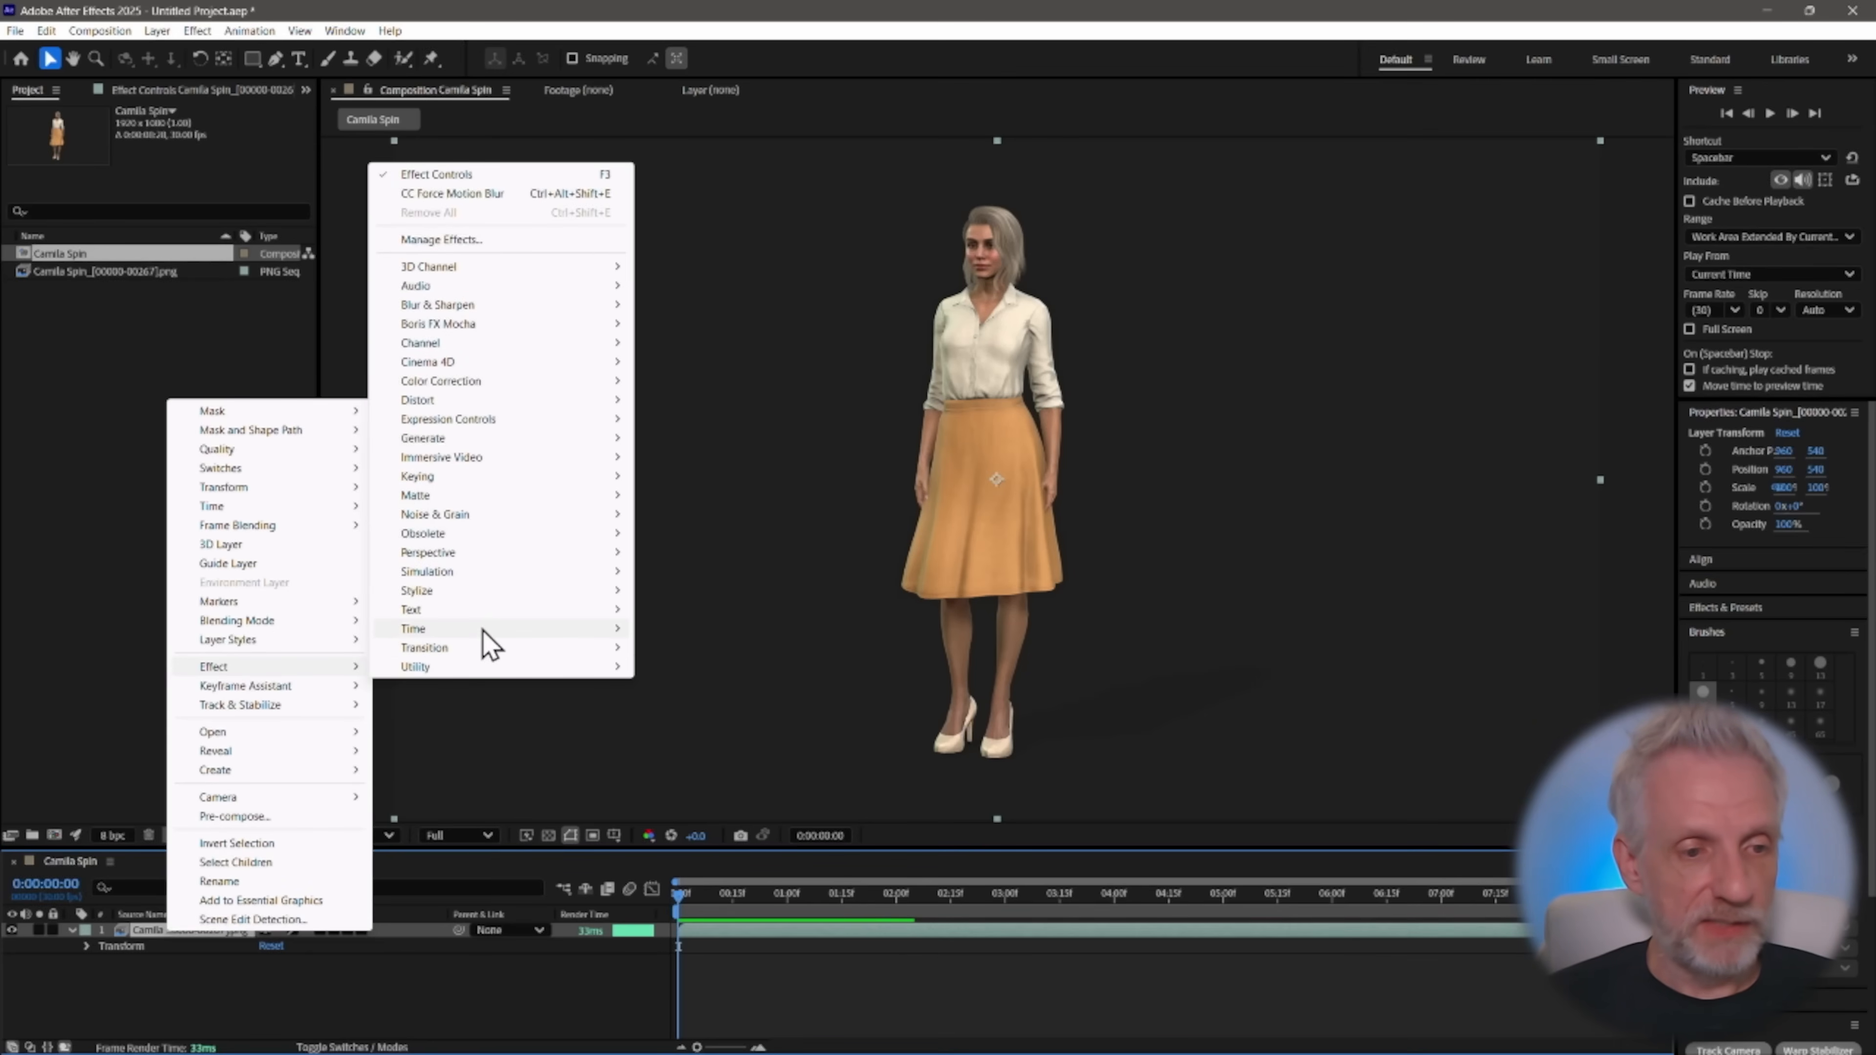
mouse_move(484, 636)
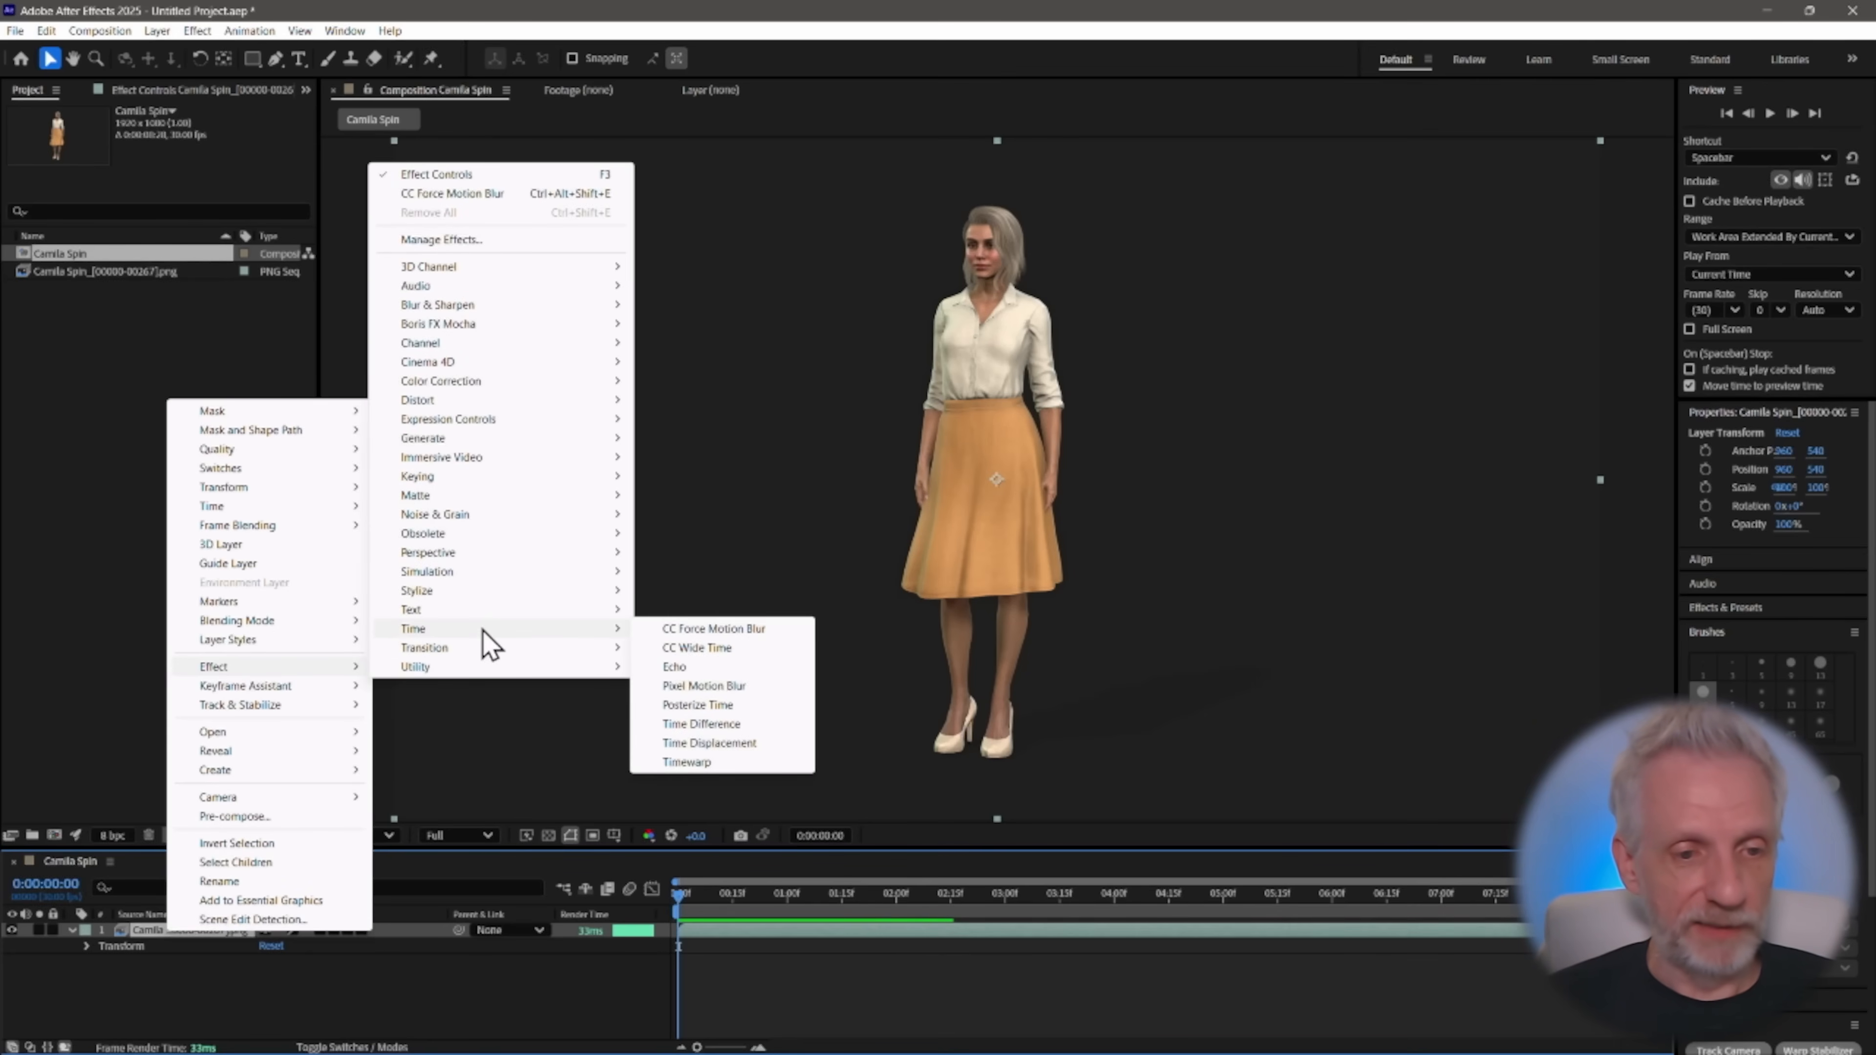
left_click(772, 641)
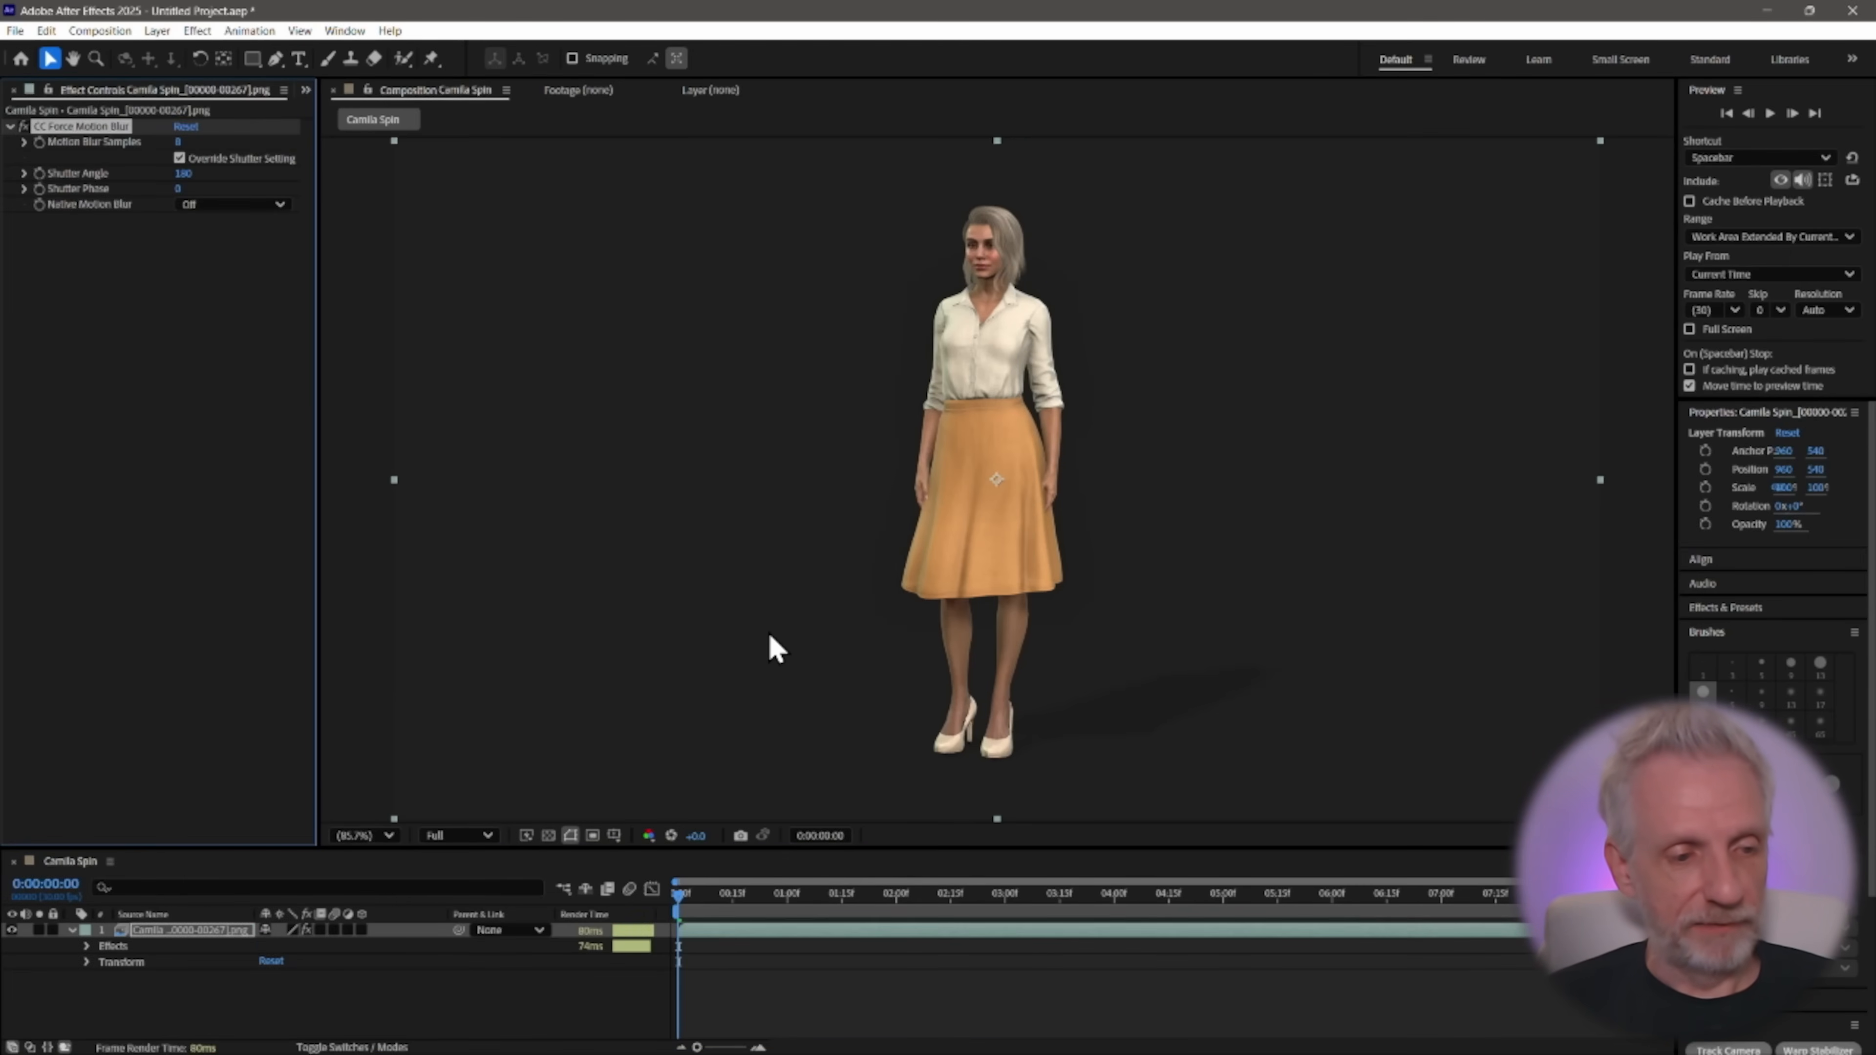
left_click(86, 946)
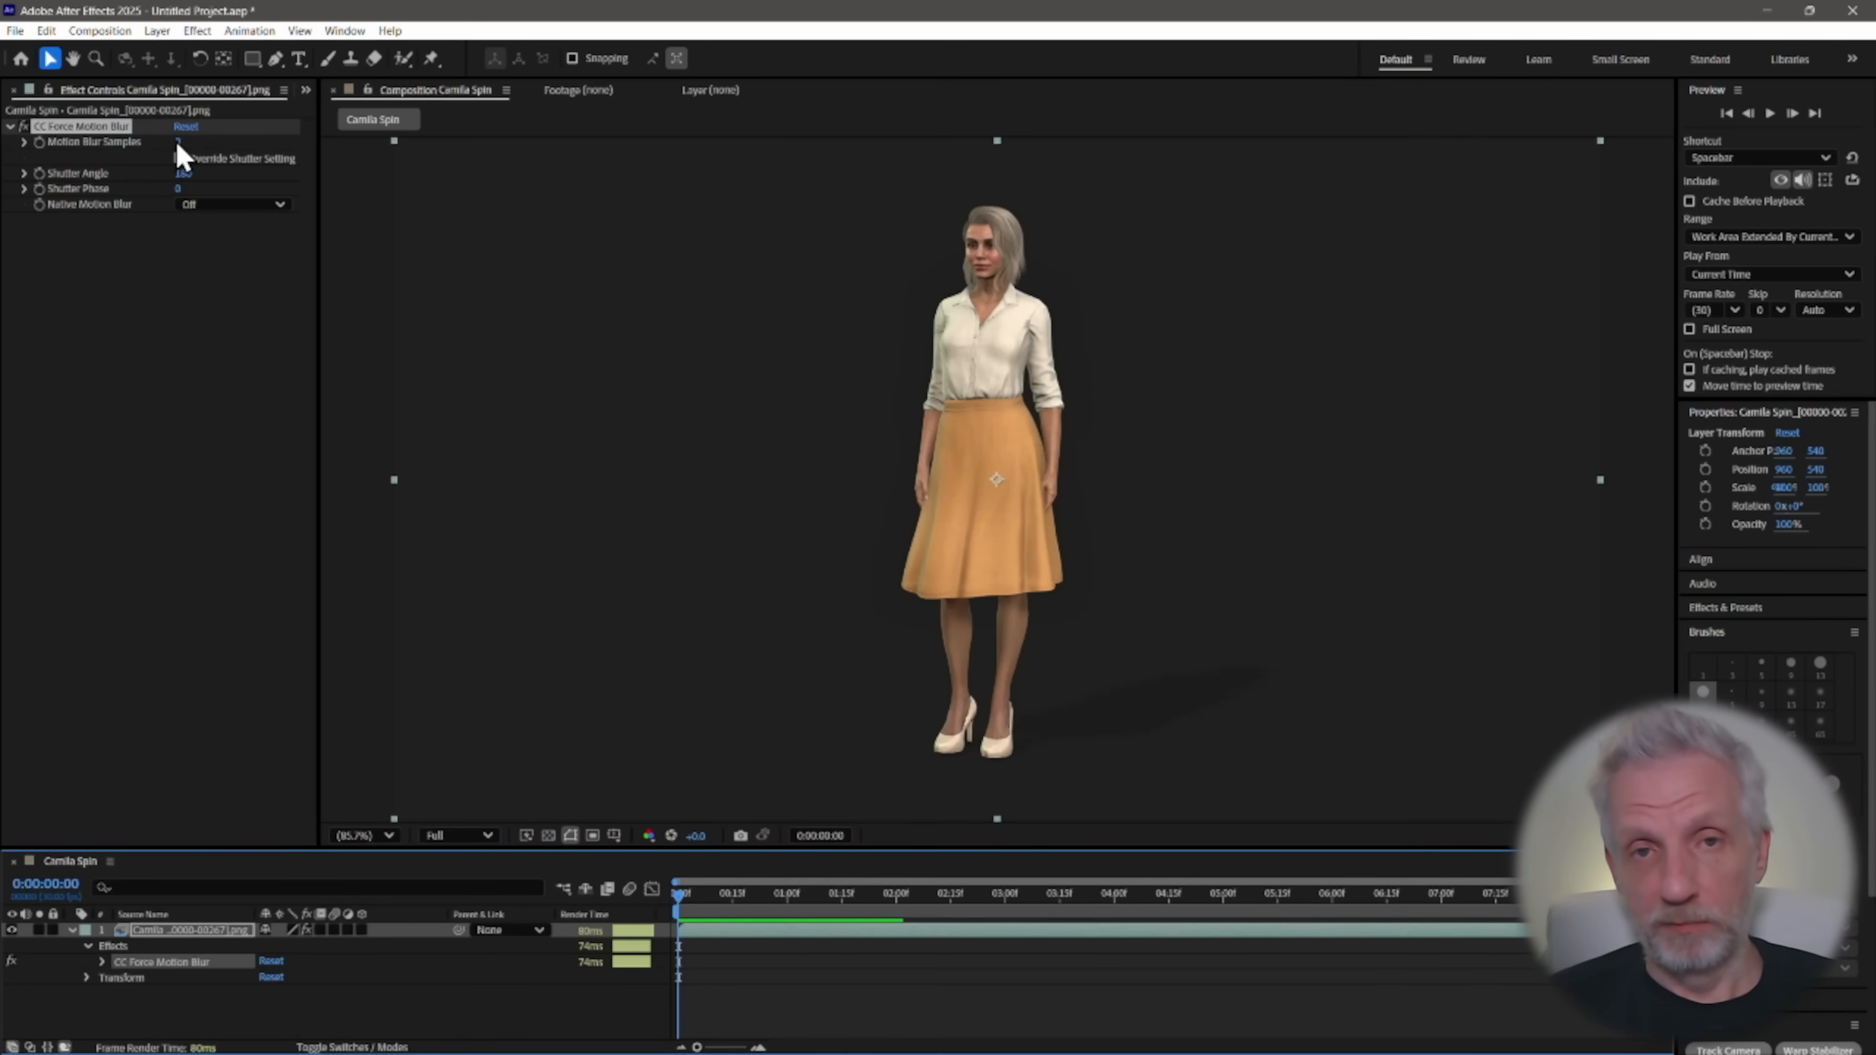
Try Shutter Phase values of 277 and 360 on CC Force Motion Blur with the current time at 0:00:03:00, and settle on 253
left_click(179, 156)
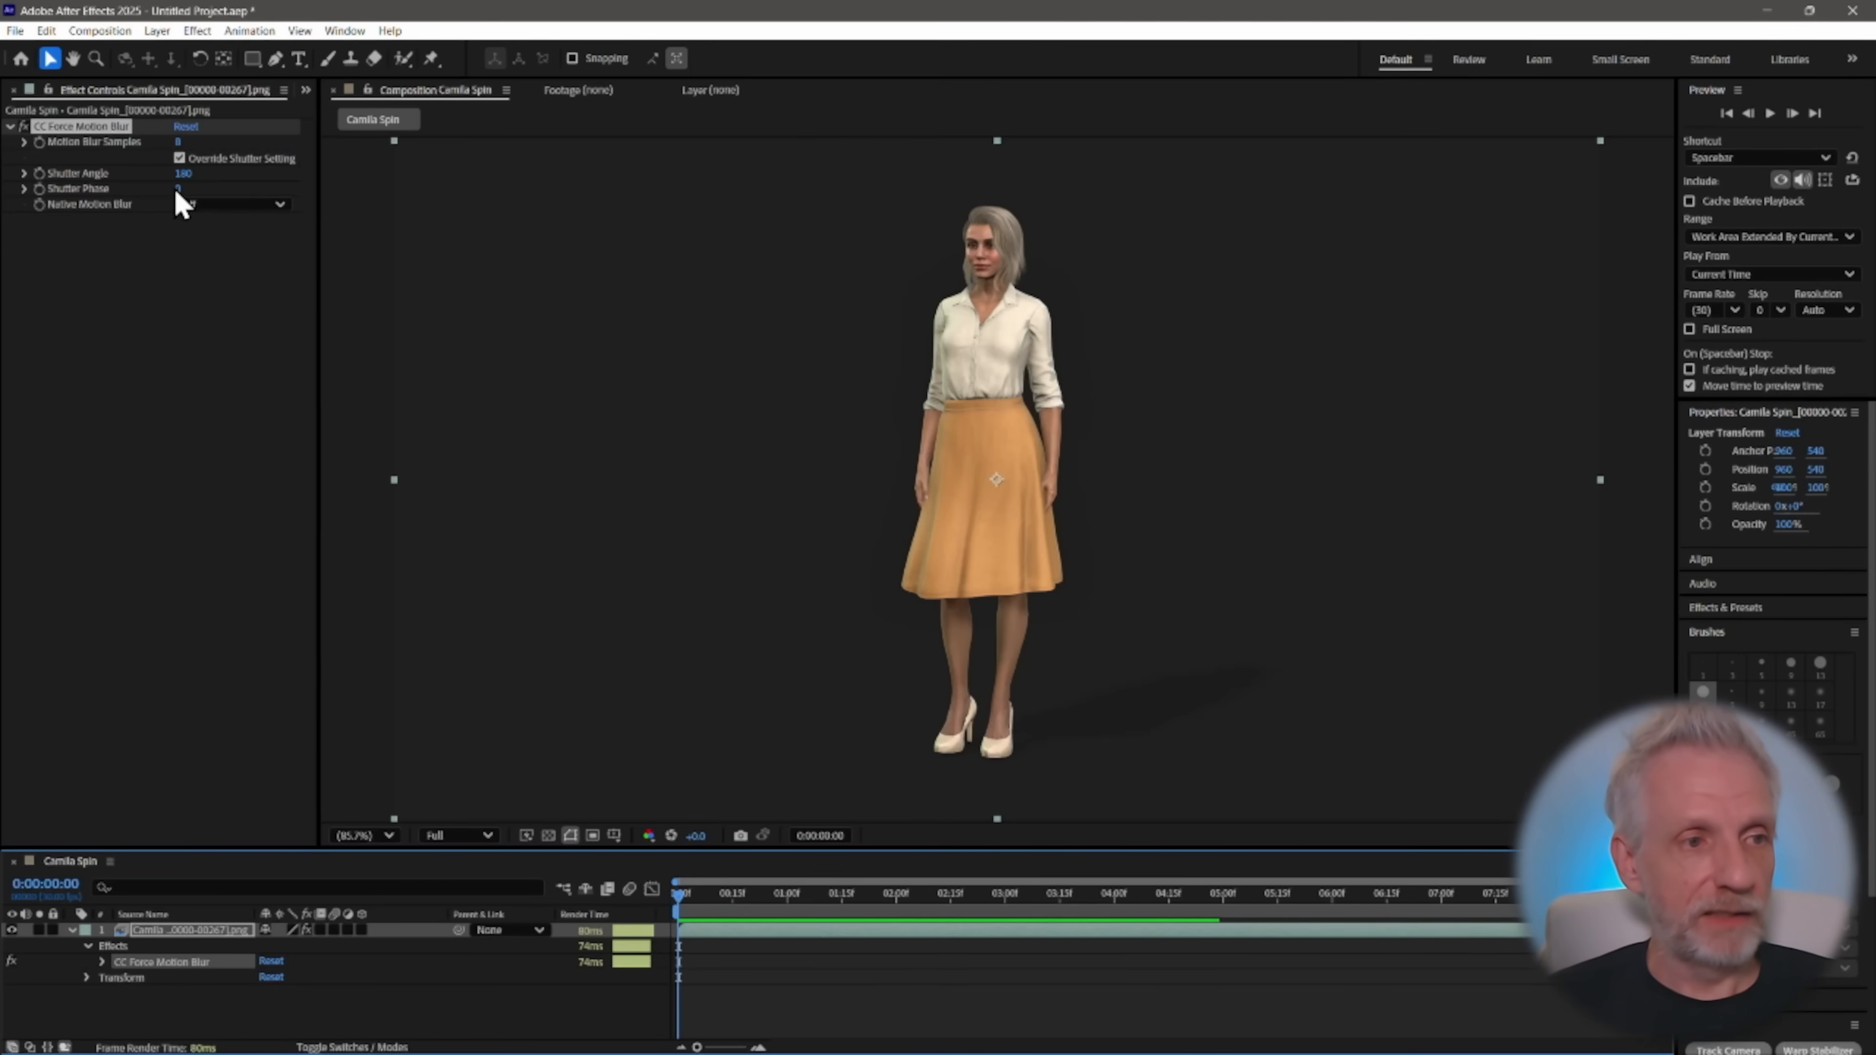
left_click(25, 176)
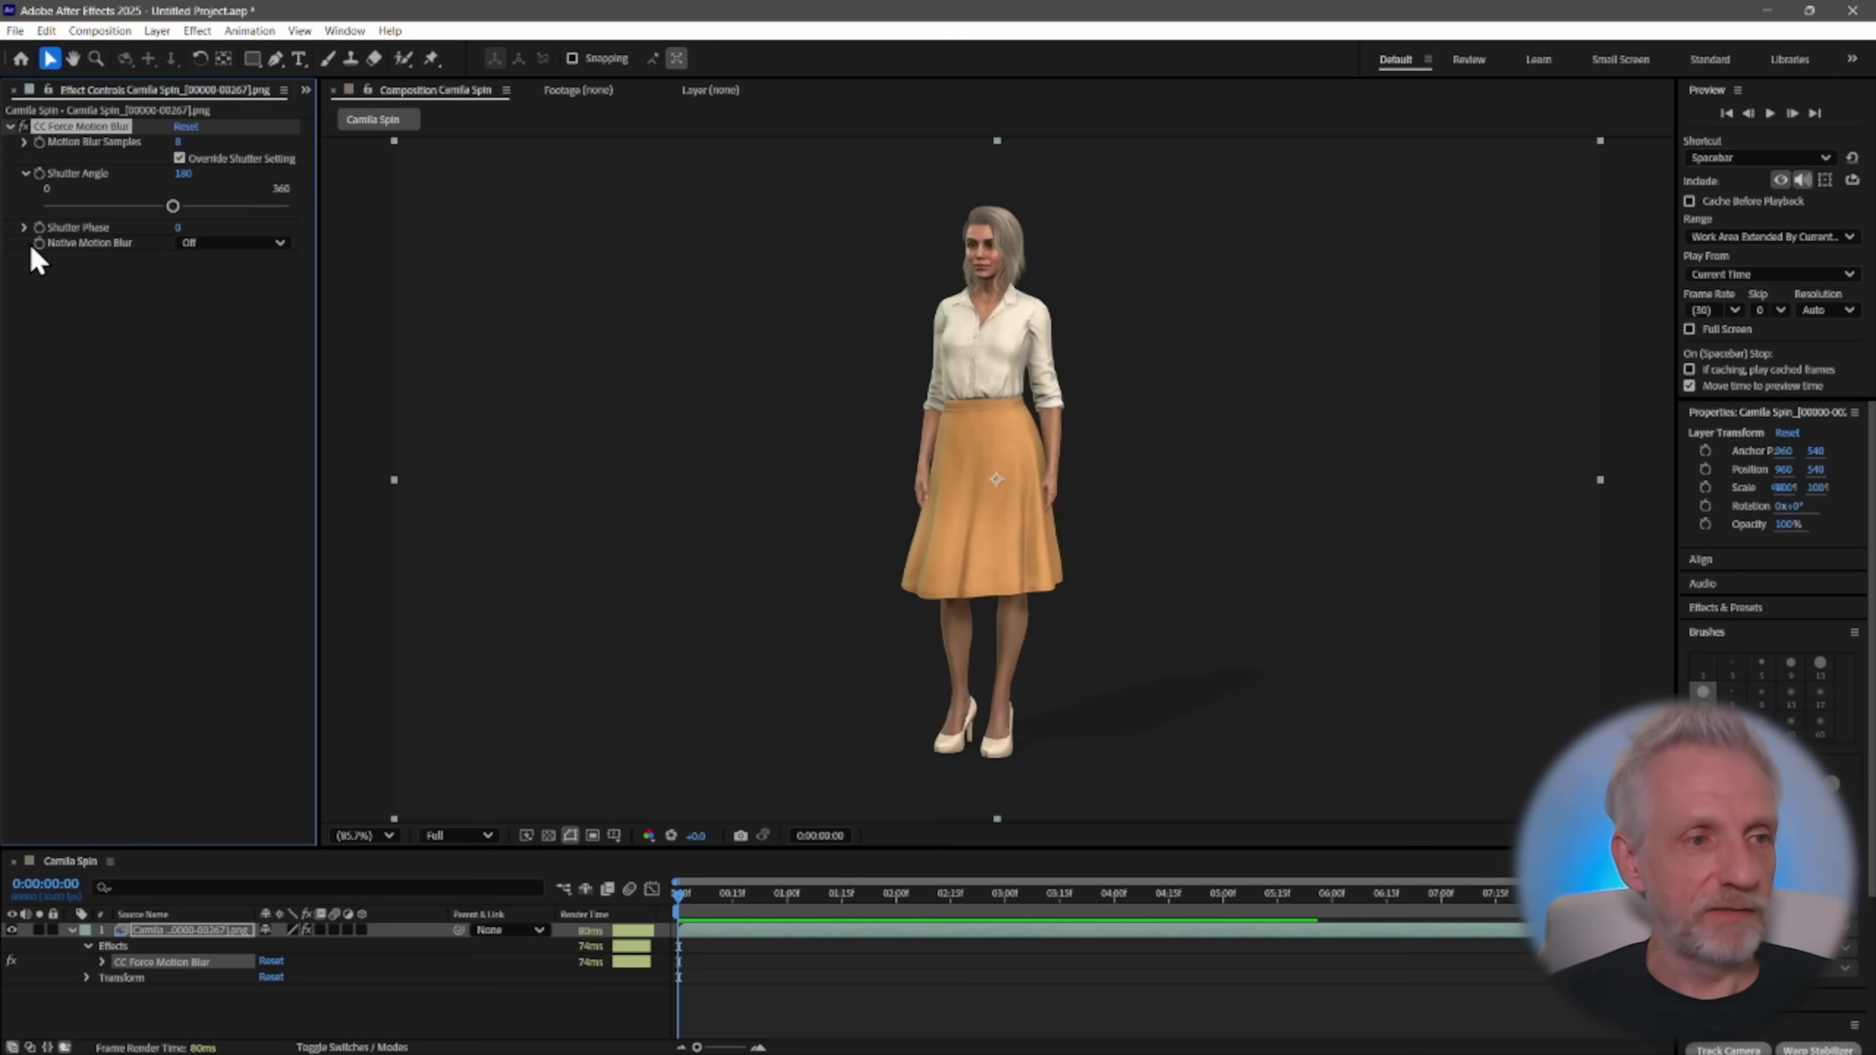
left_click(24, 228)
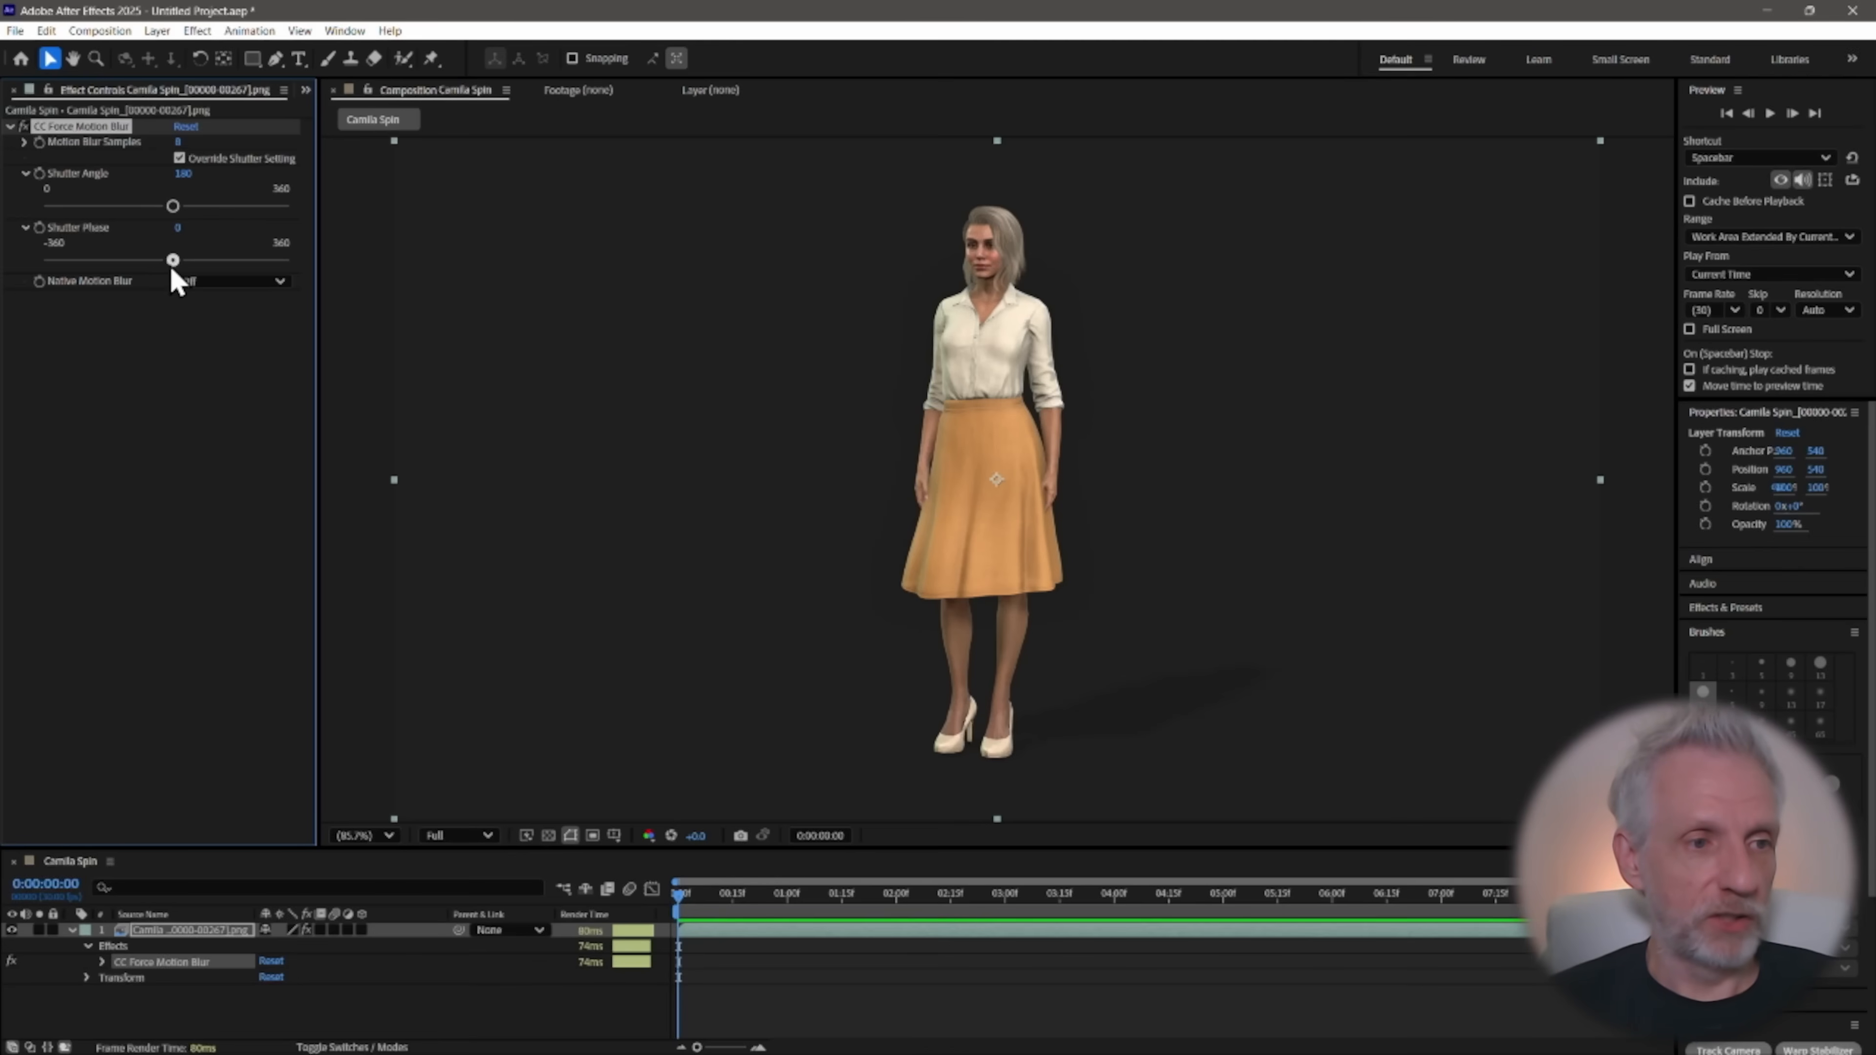
left_click_drag(179, 263, 267, 260)
left_click_drag(681, 908, 1001, 900)
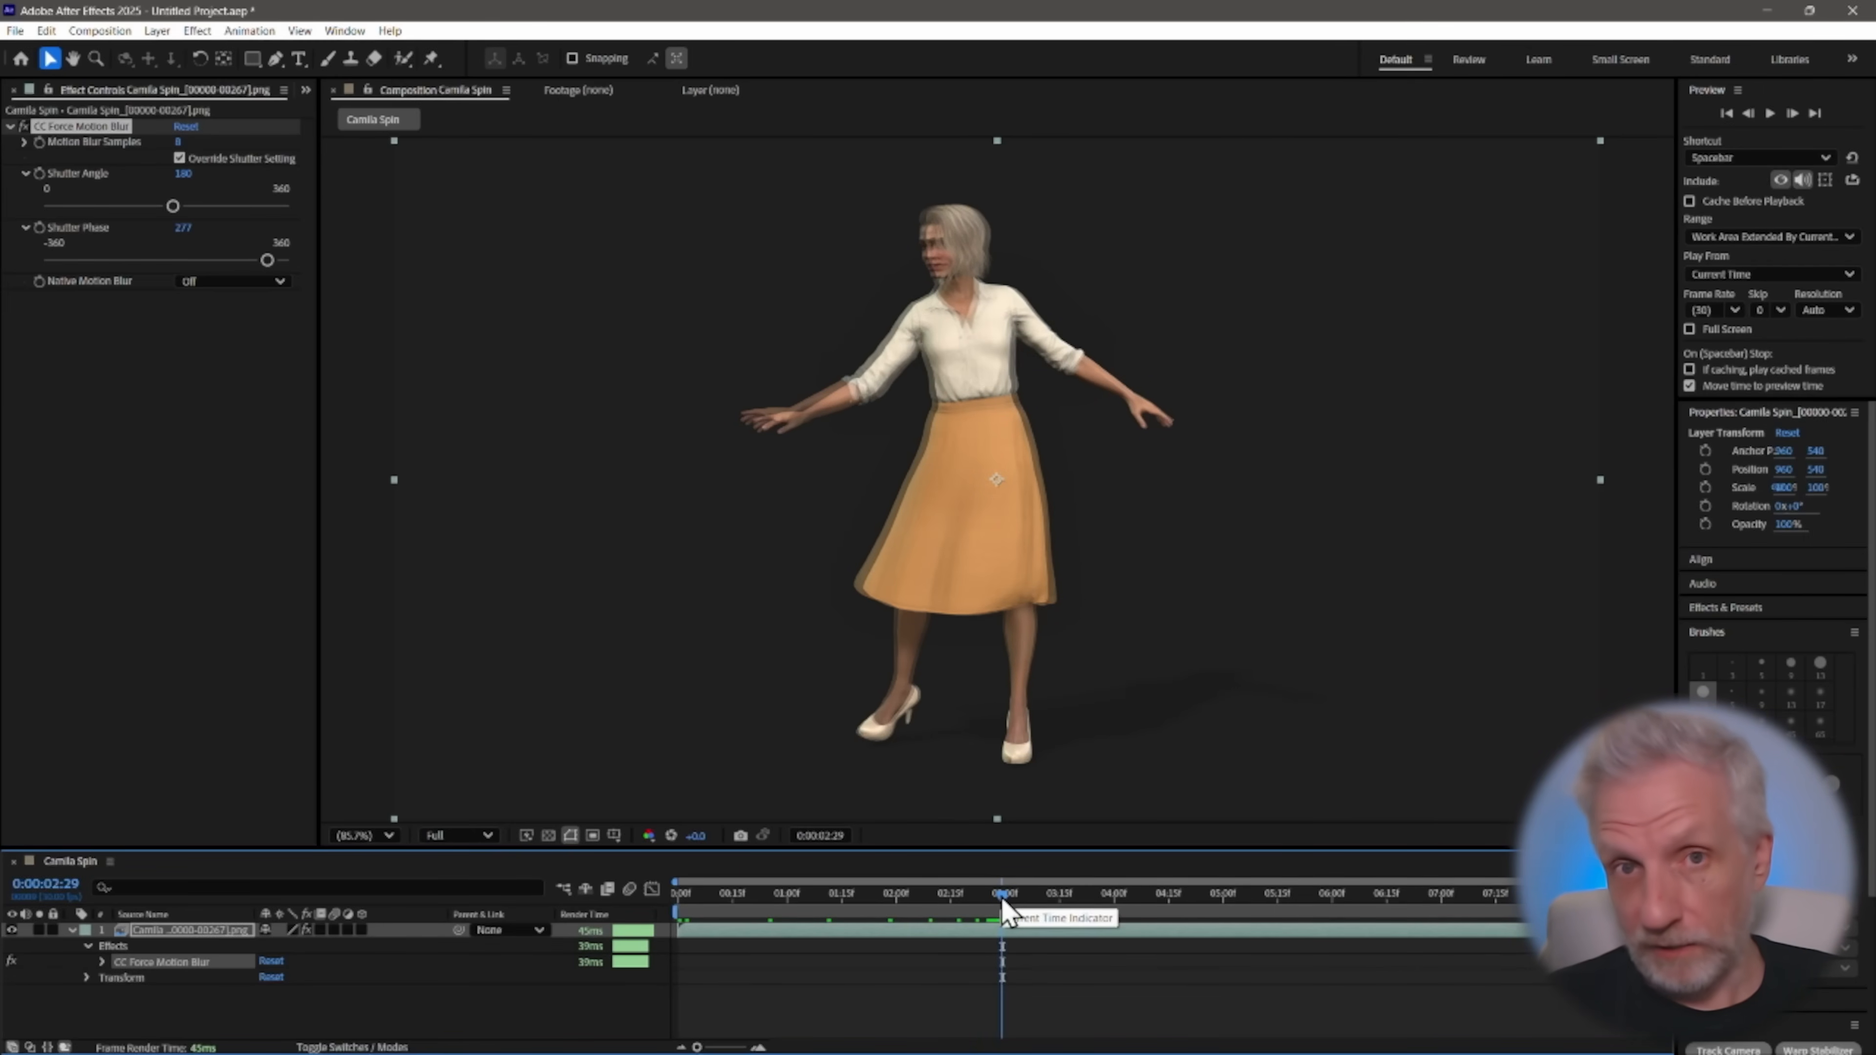
mouse_move(992, 900)
left_mouse_down()
mouse_move(966, 915)
mouse_move(1004, 909)
left_mouse_up()
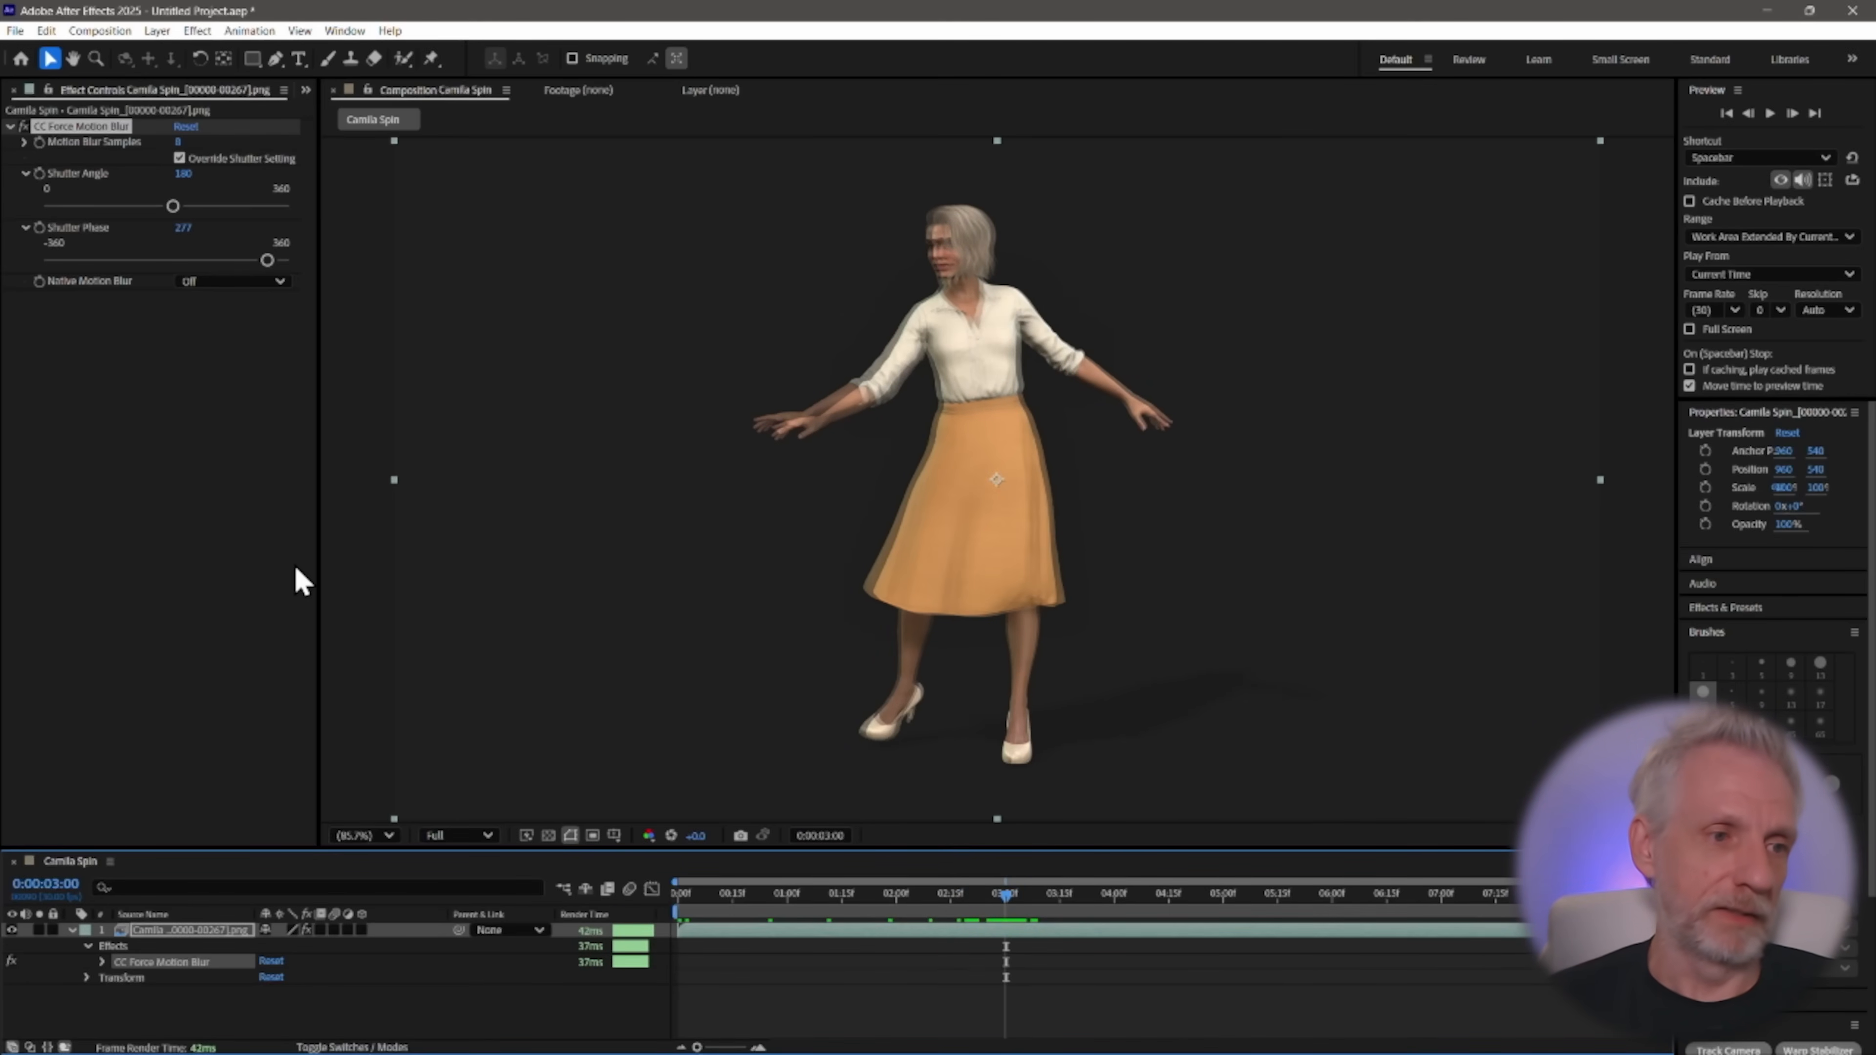
left_click_drag(247, 261, 295, 268)
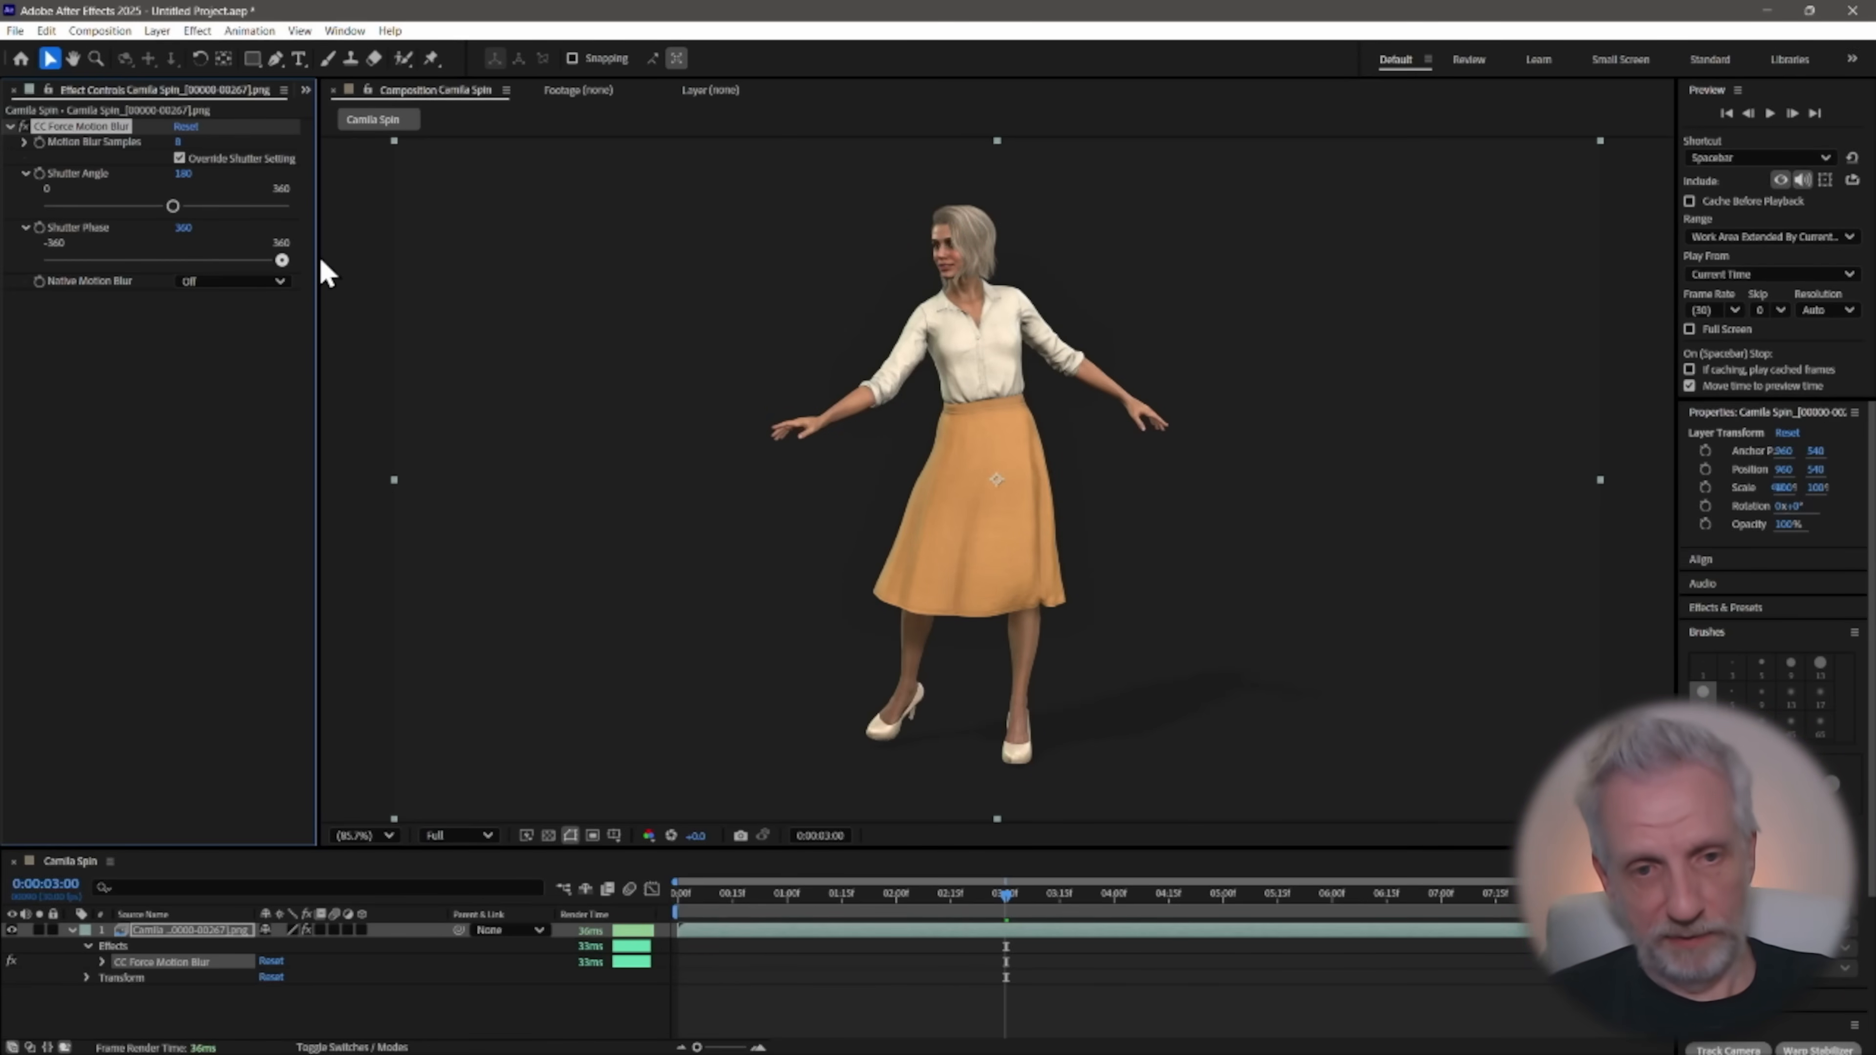
mouse_move(289, 263)
left_mouse_down()
mouse_move(199, 258)
mouse_move(258, 263)
left_mouse_up()
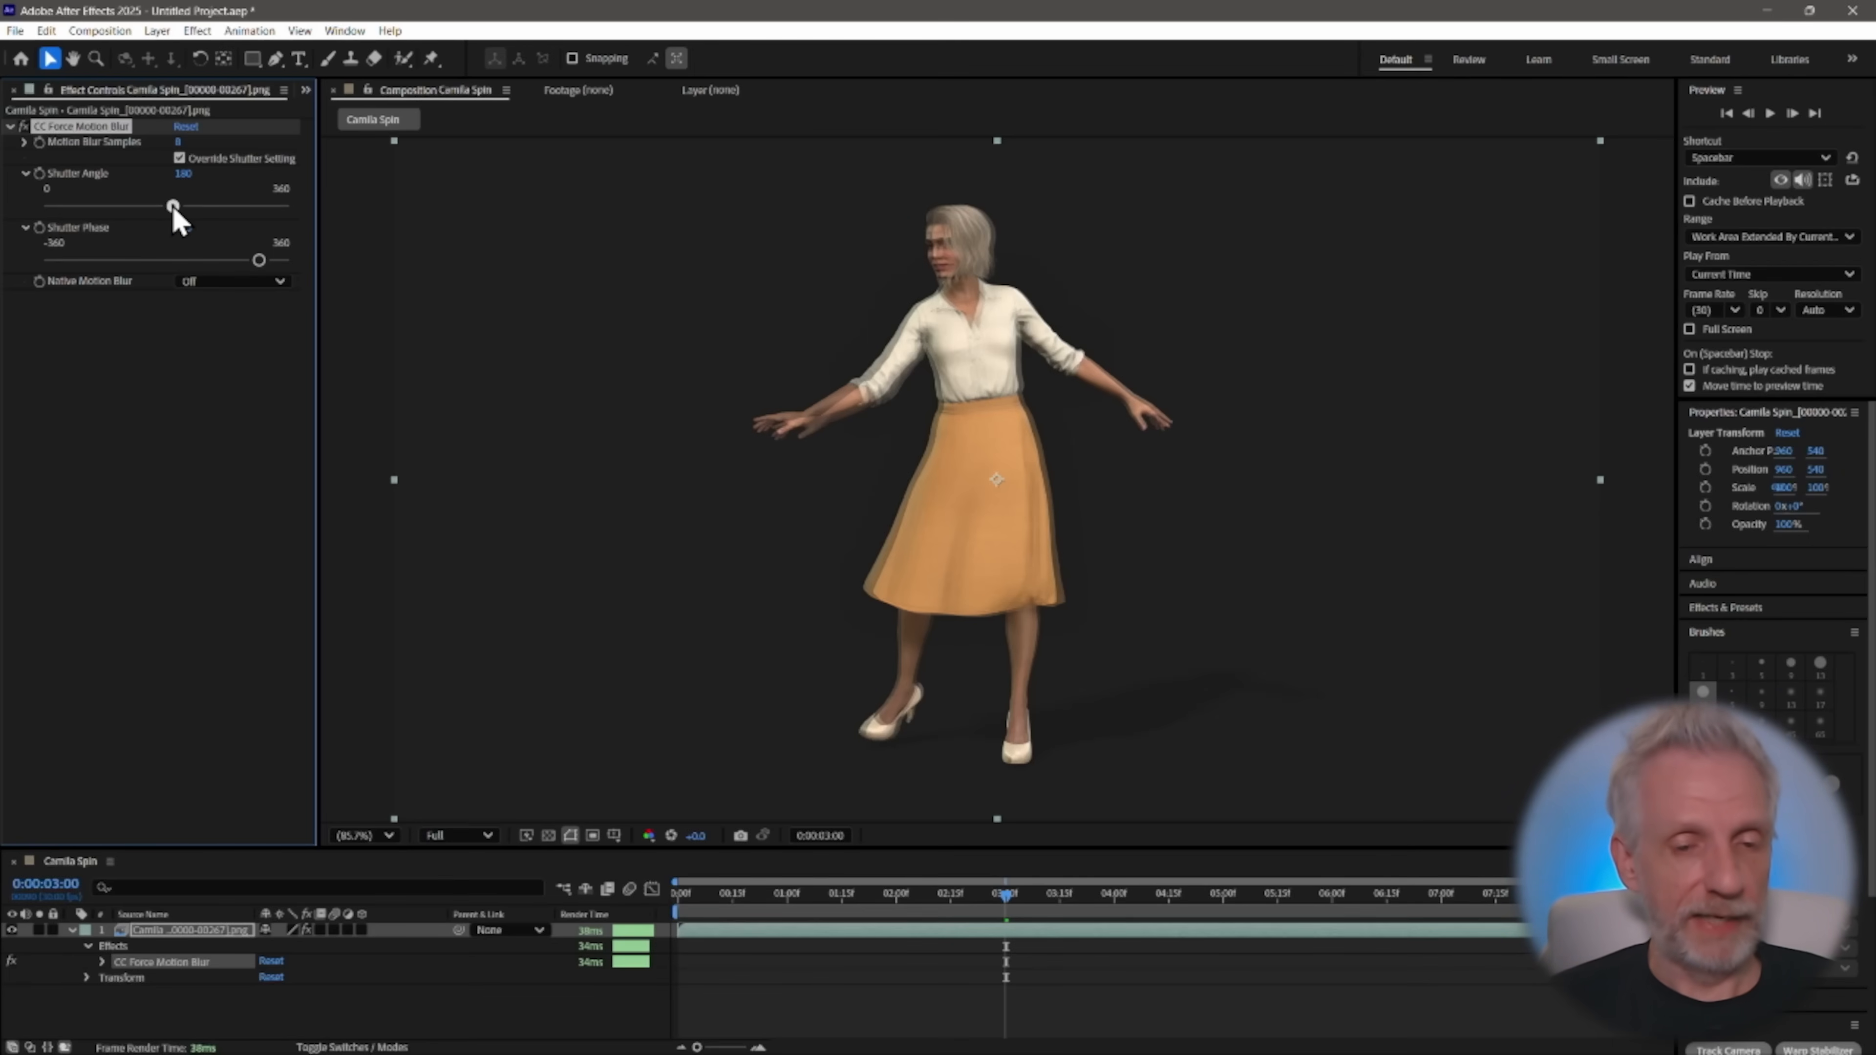
Raise the Shutter Angle of CC Force Motion Blur to 1294
left_click_drag(175, 211, 302, 210)
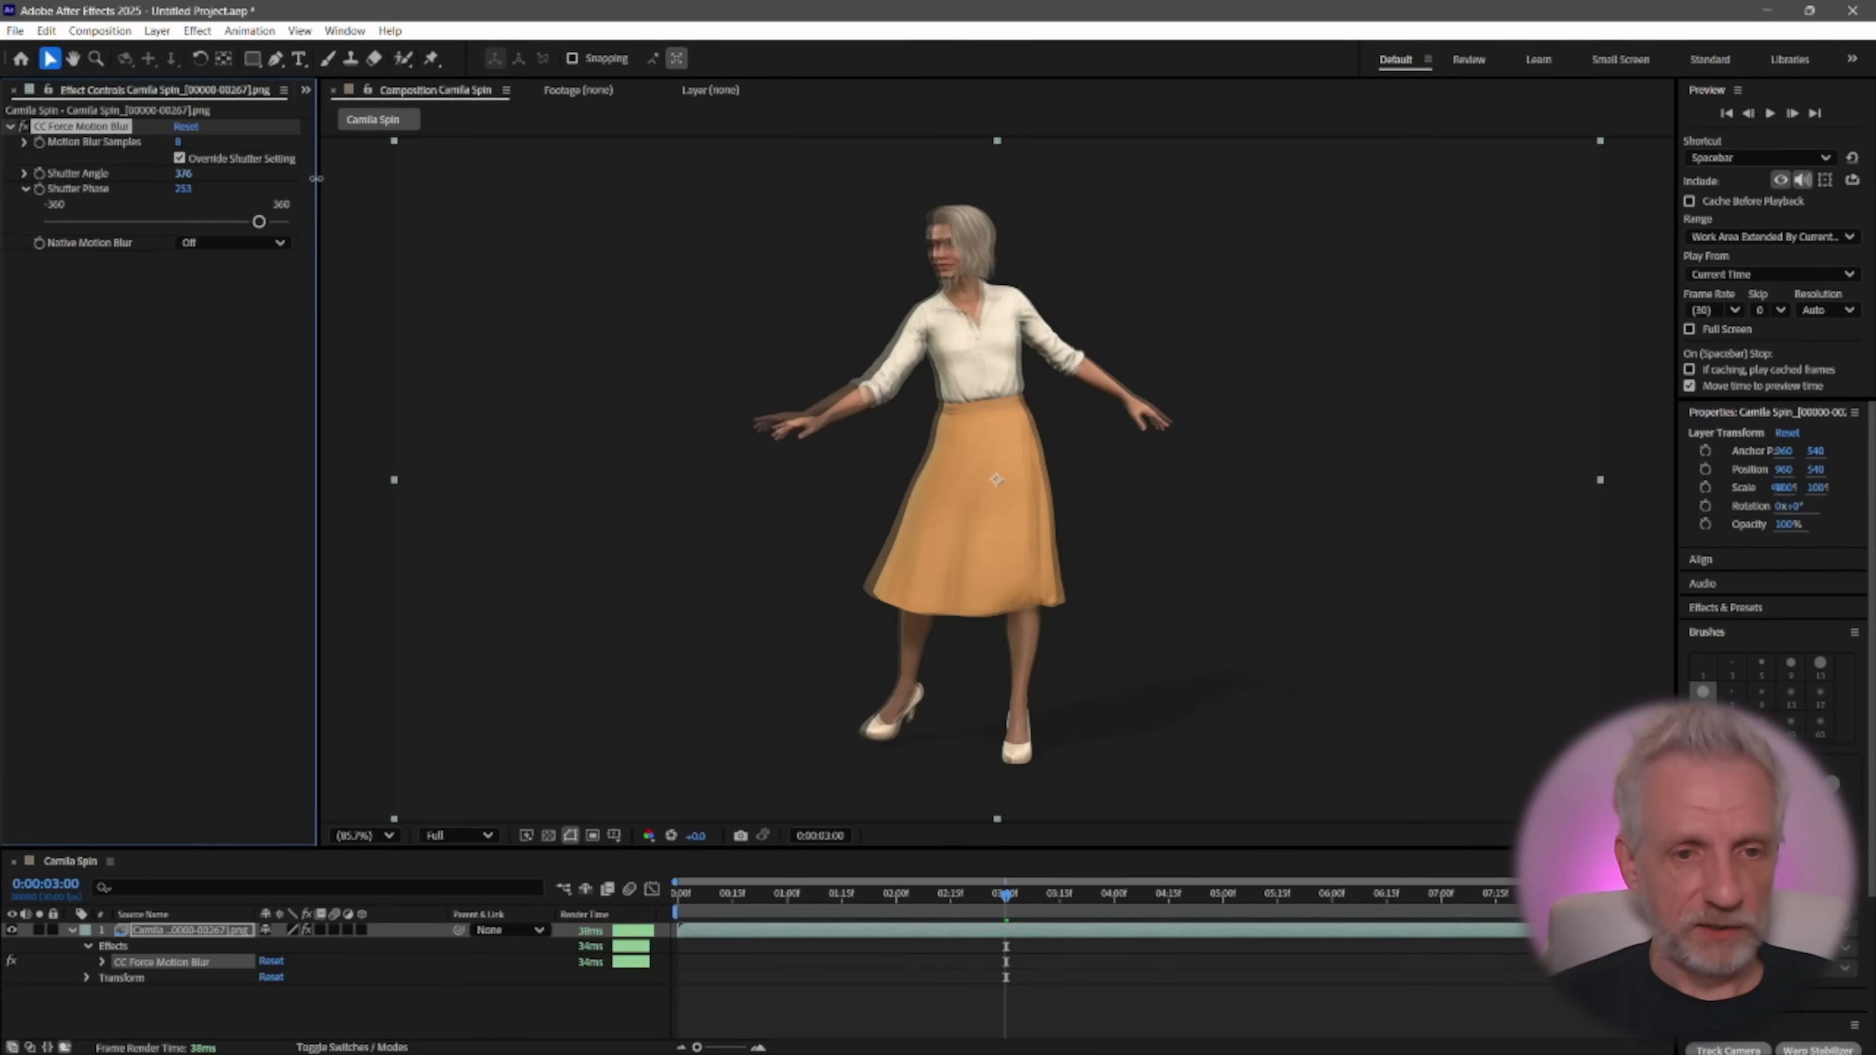
left_click_drag(316, 182, 1080, 195)
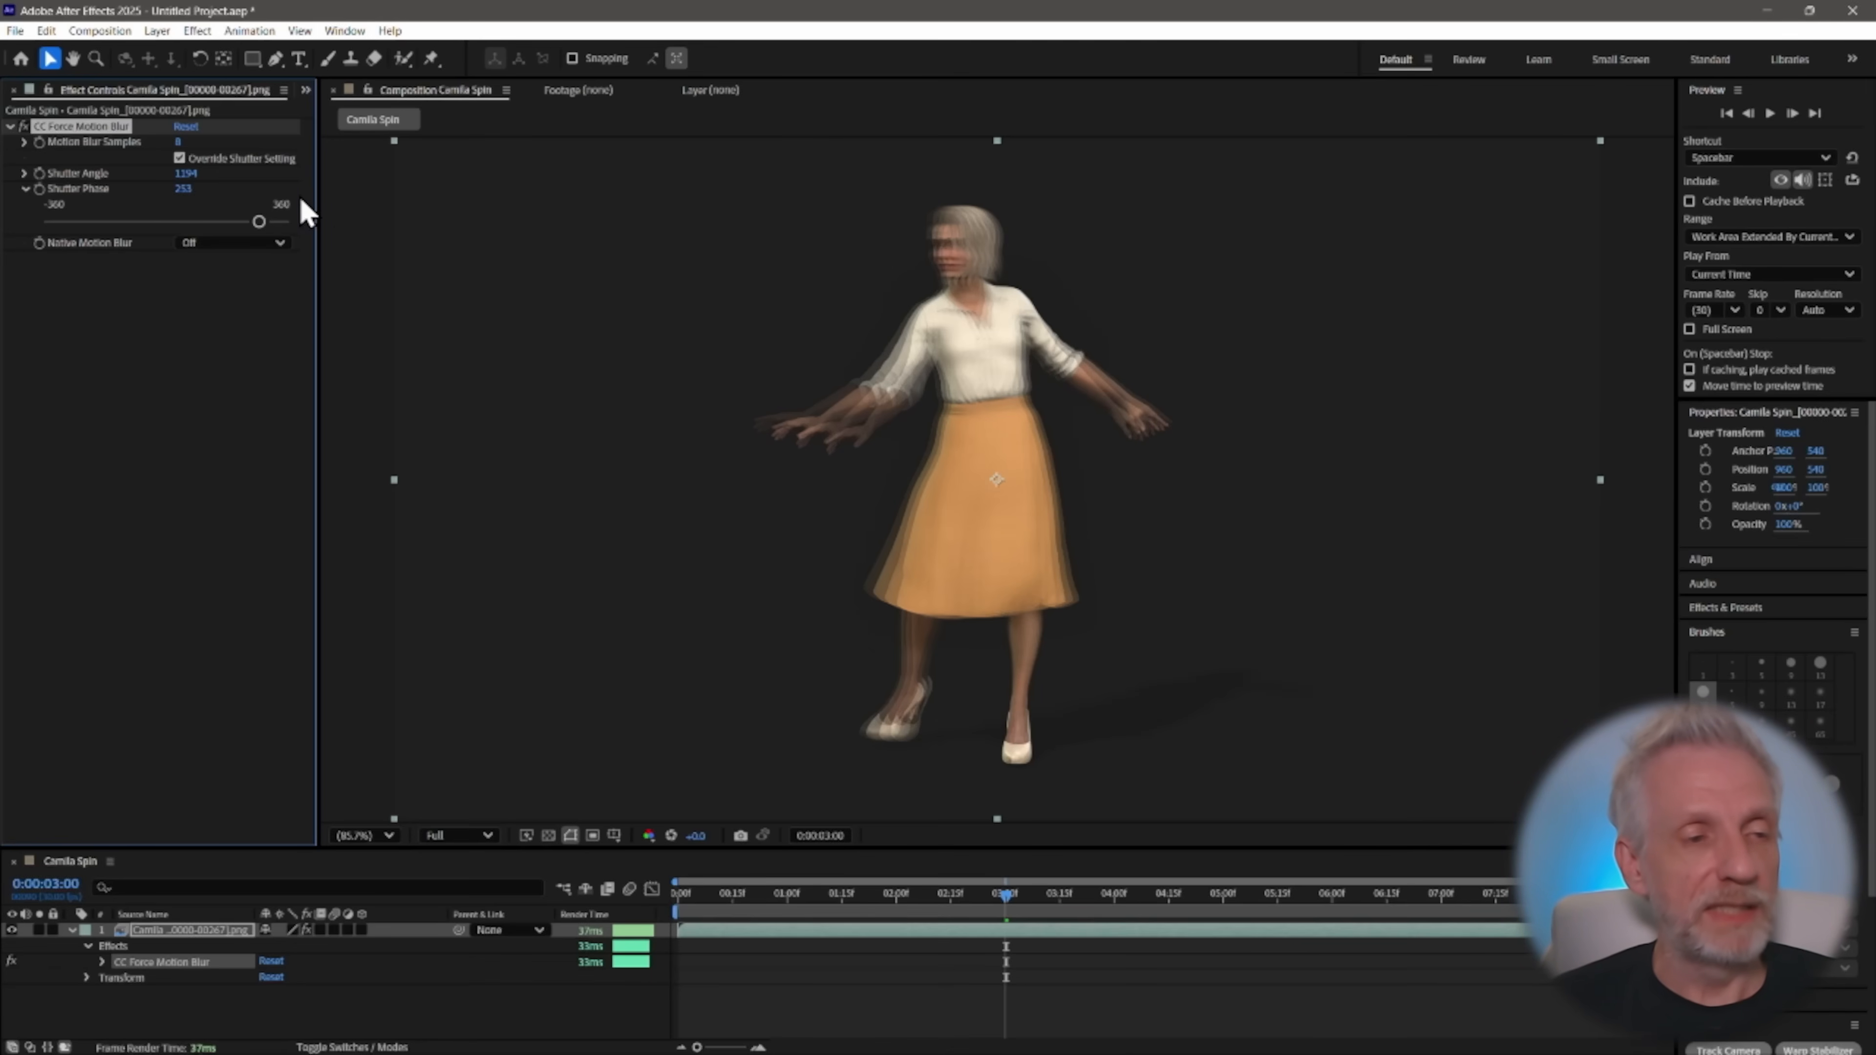
Try 4 and 3 Motion Blur Samples on CC Force Motion Blur, settle on 4, and check the frames around 0:00:03:00
left_click(180, 142)
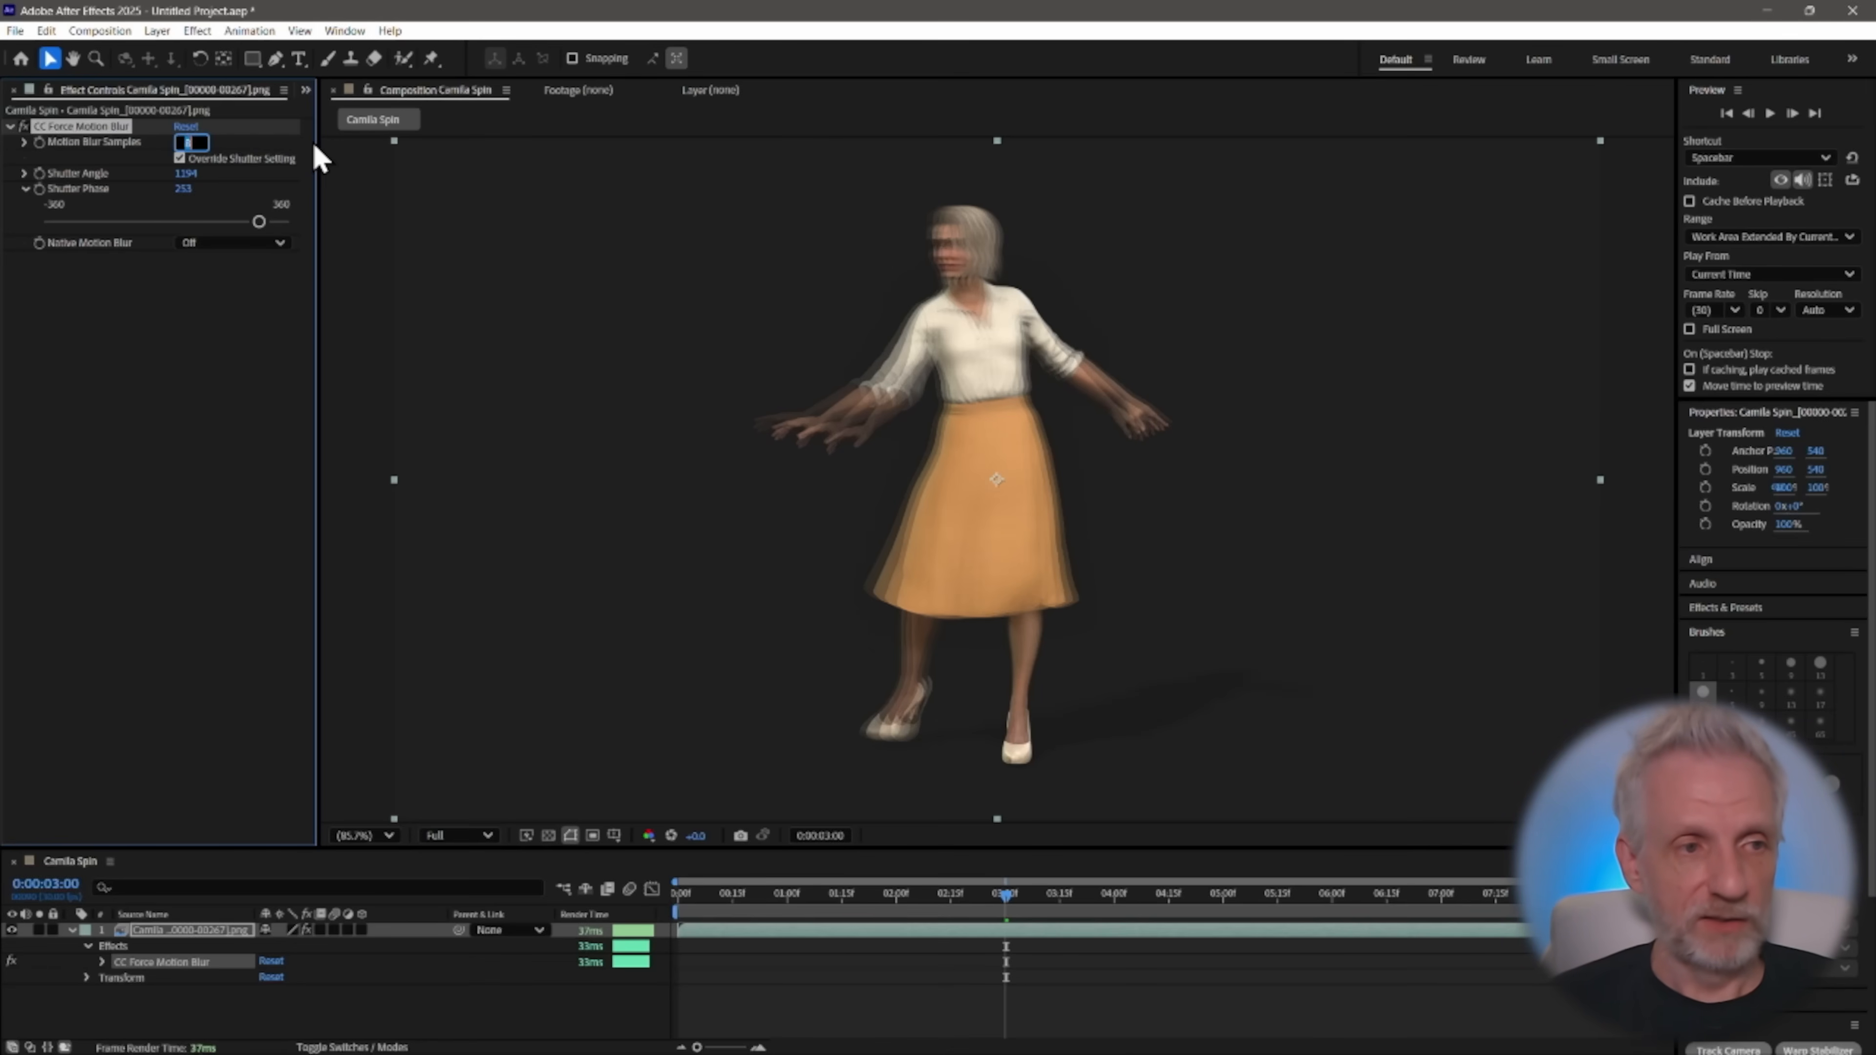
type("4")
key("Return")
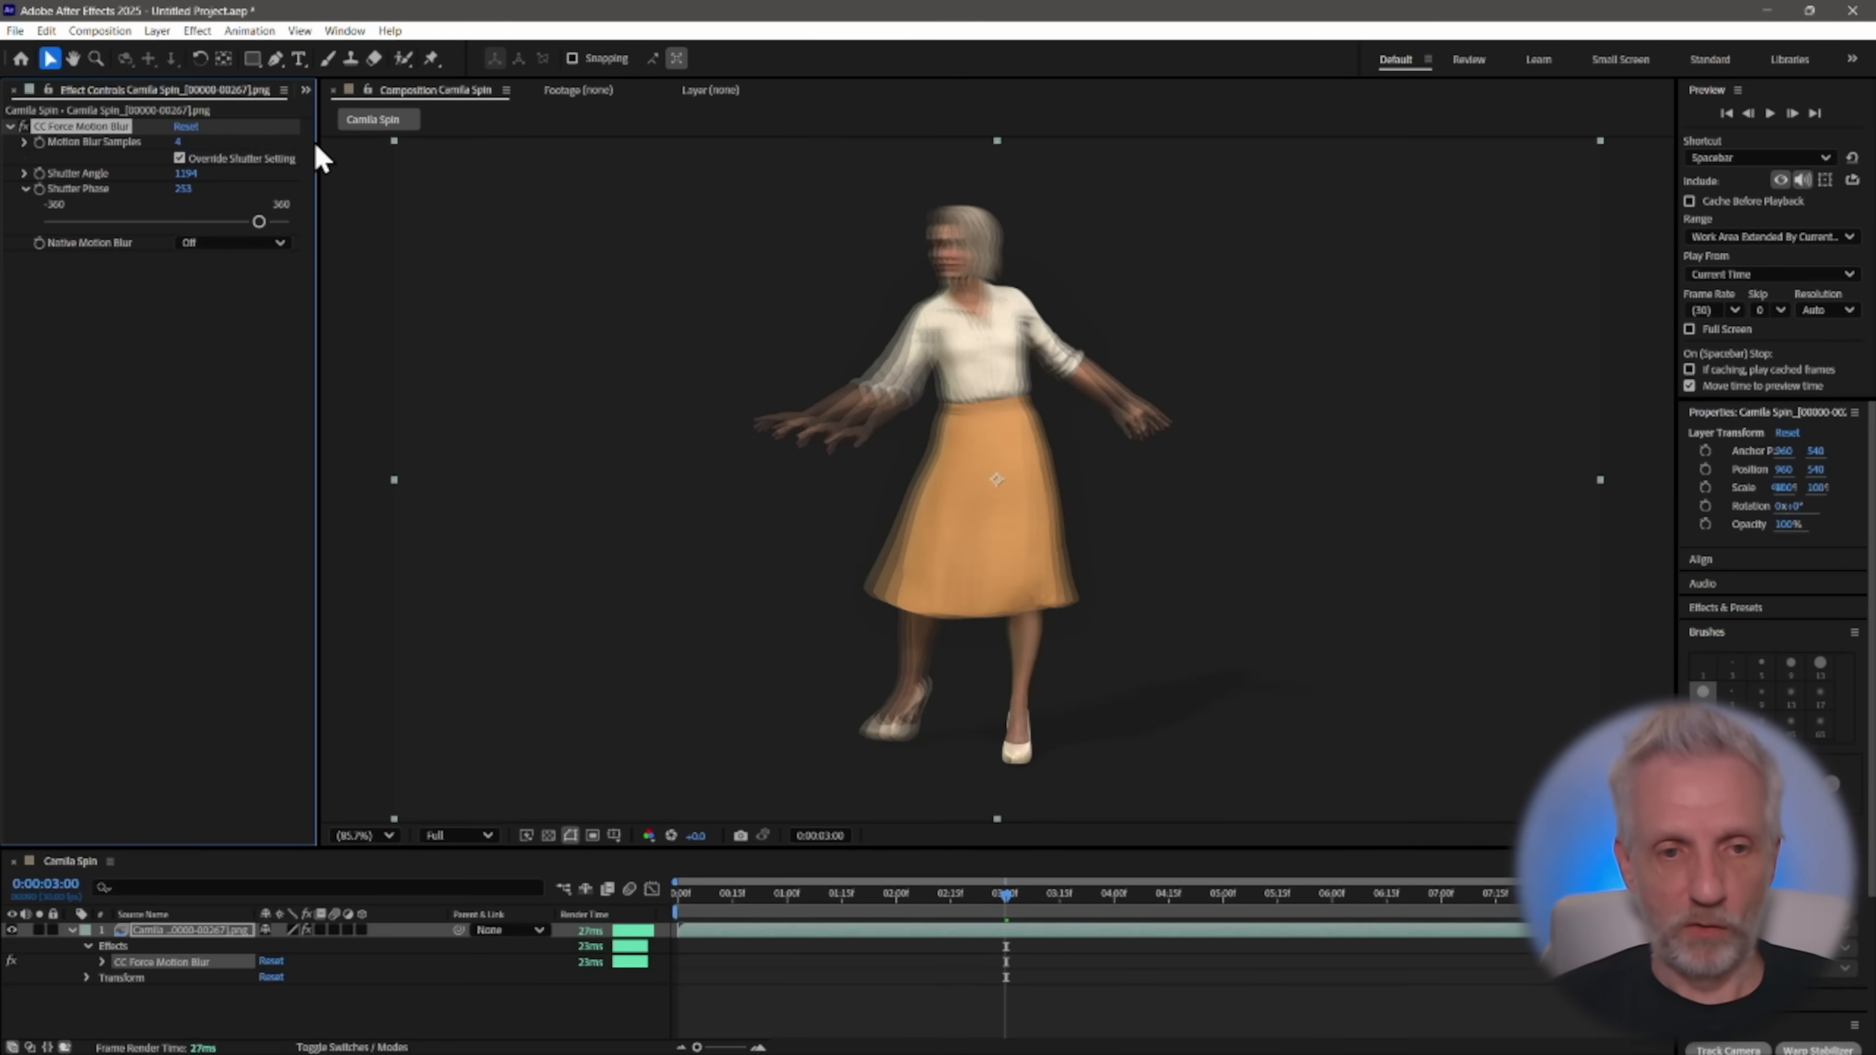
left_click(179, 143)
type("3")
key("Return")
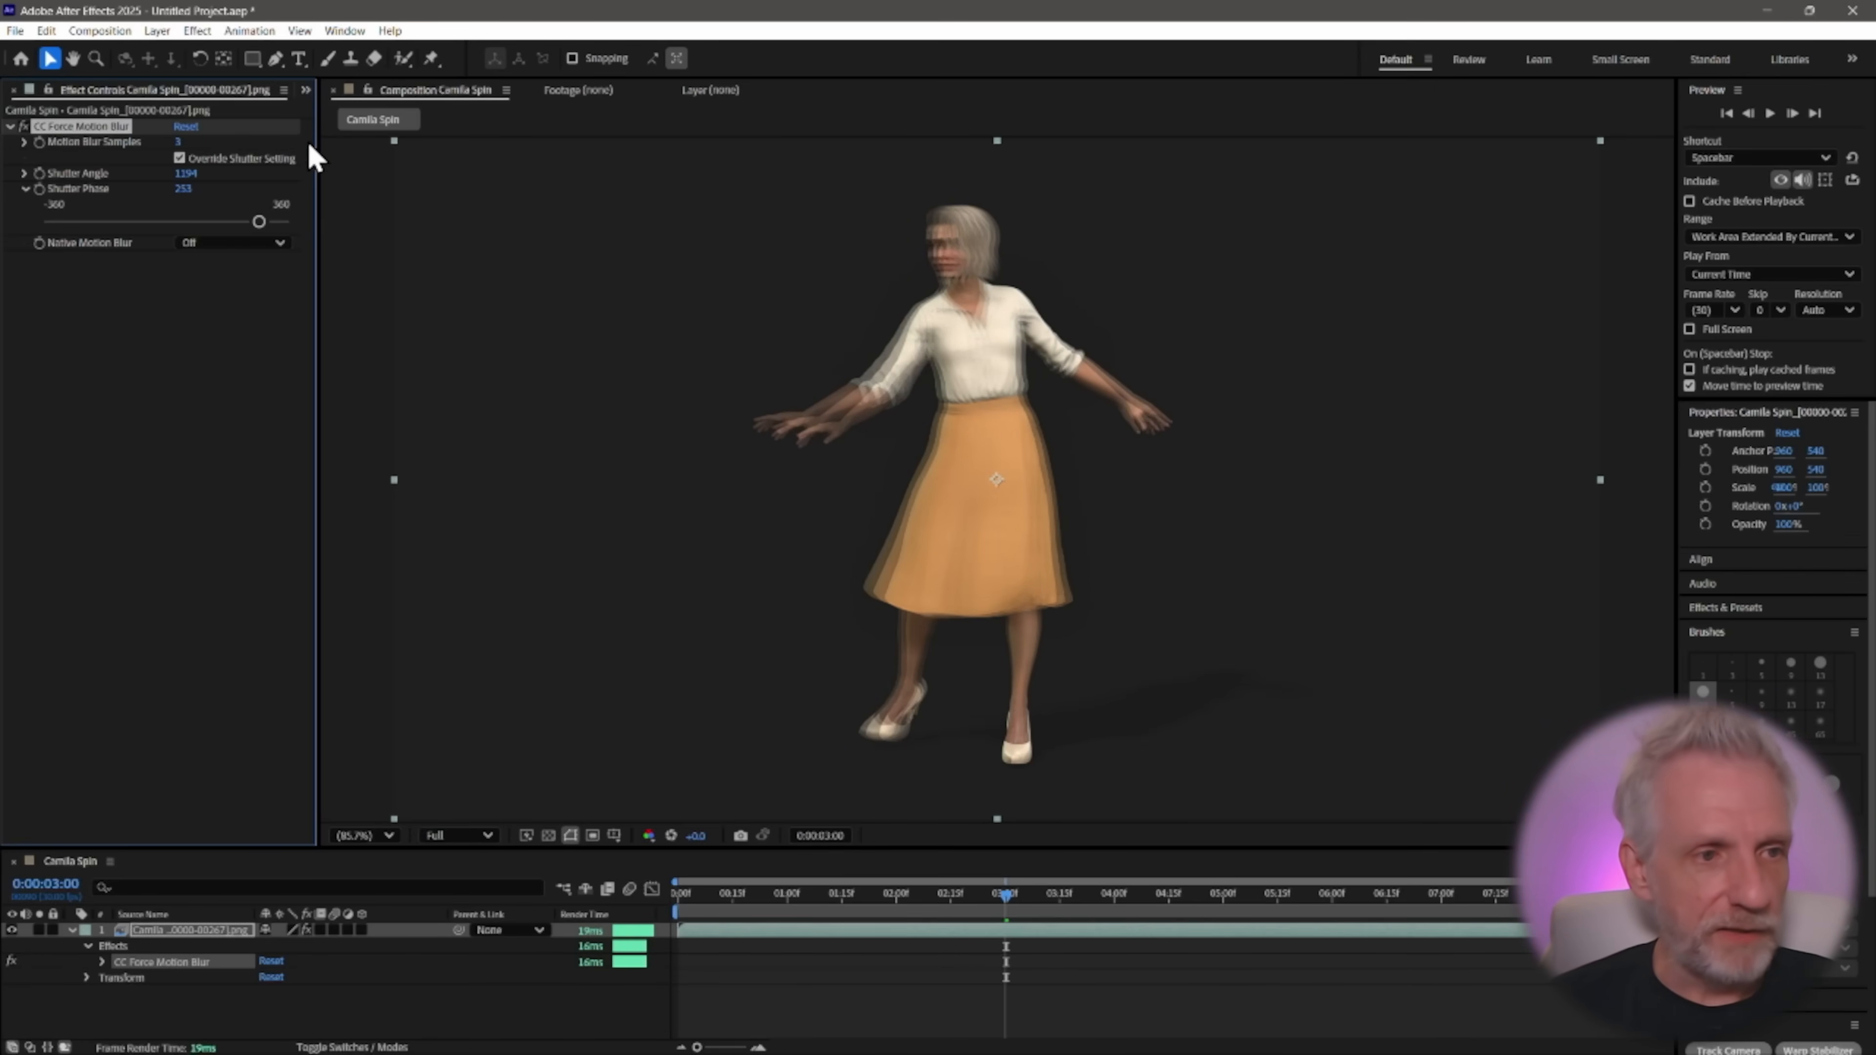
left_click(178, 147)
left_click(179, 141)
type("4")
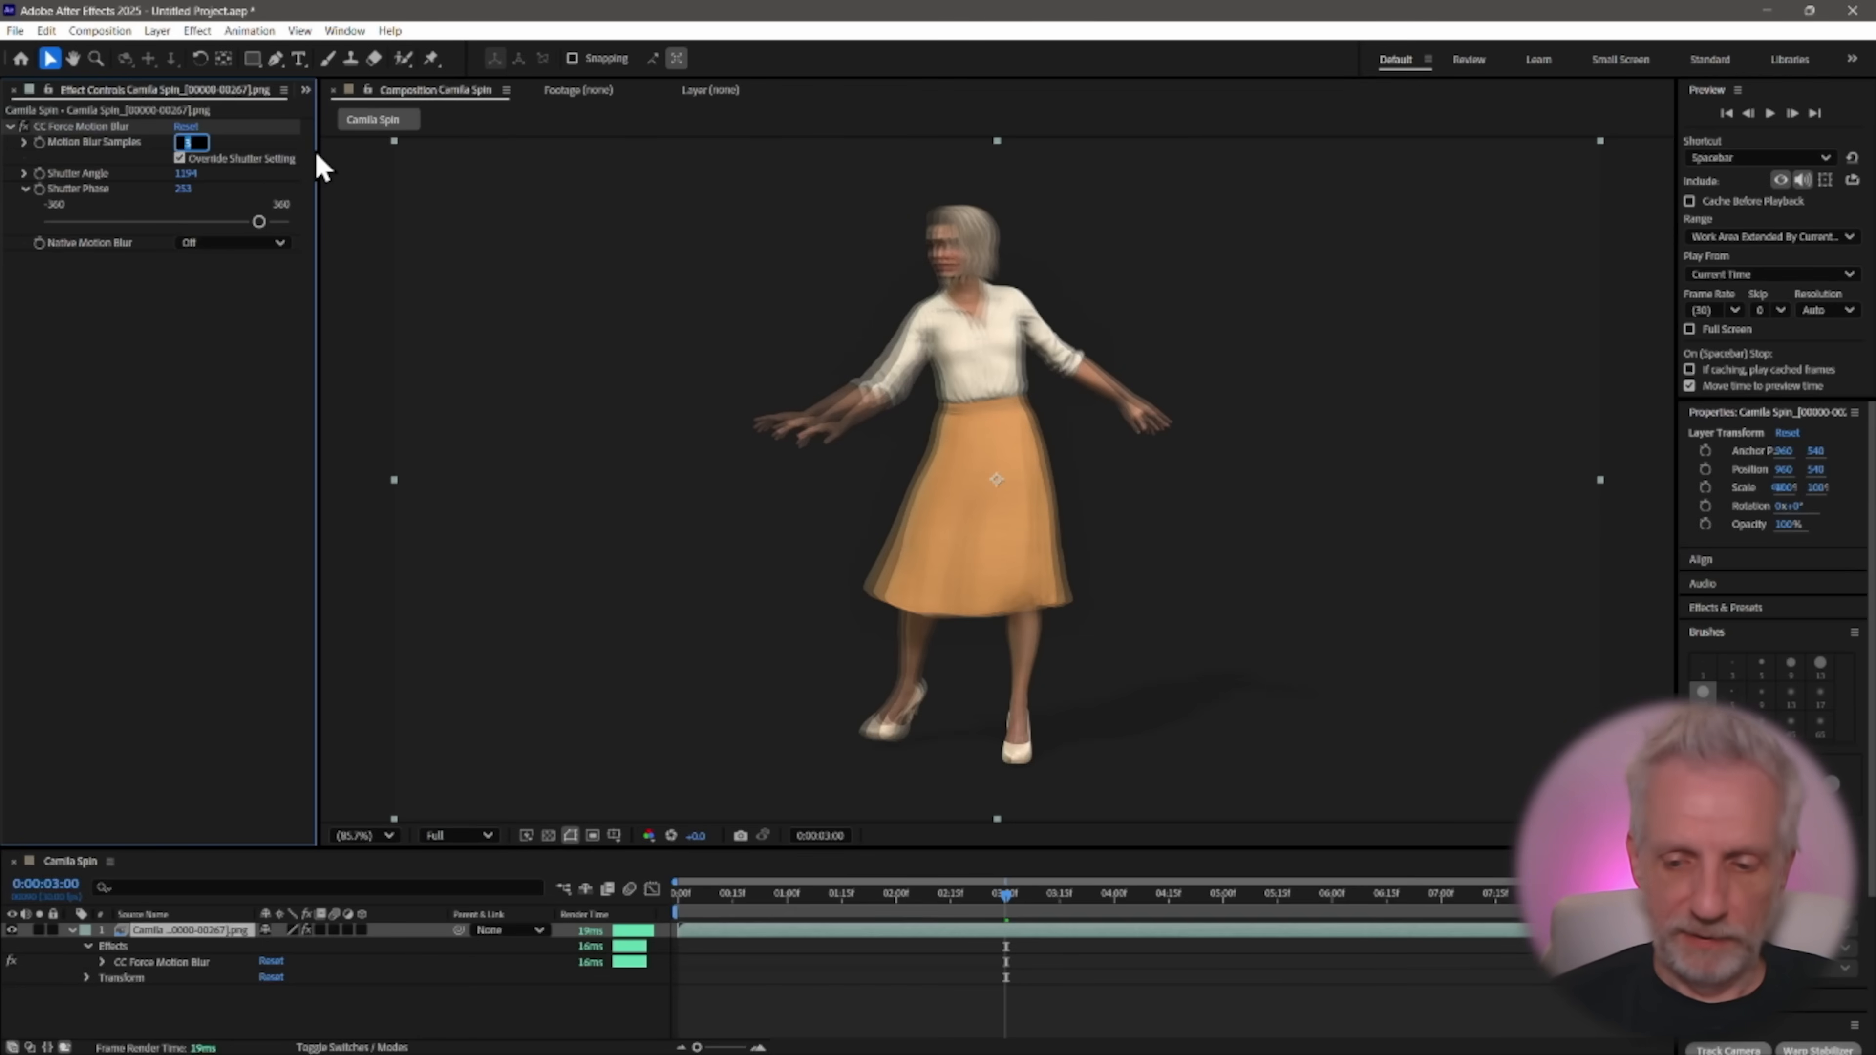
key("Return")
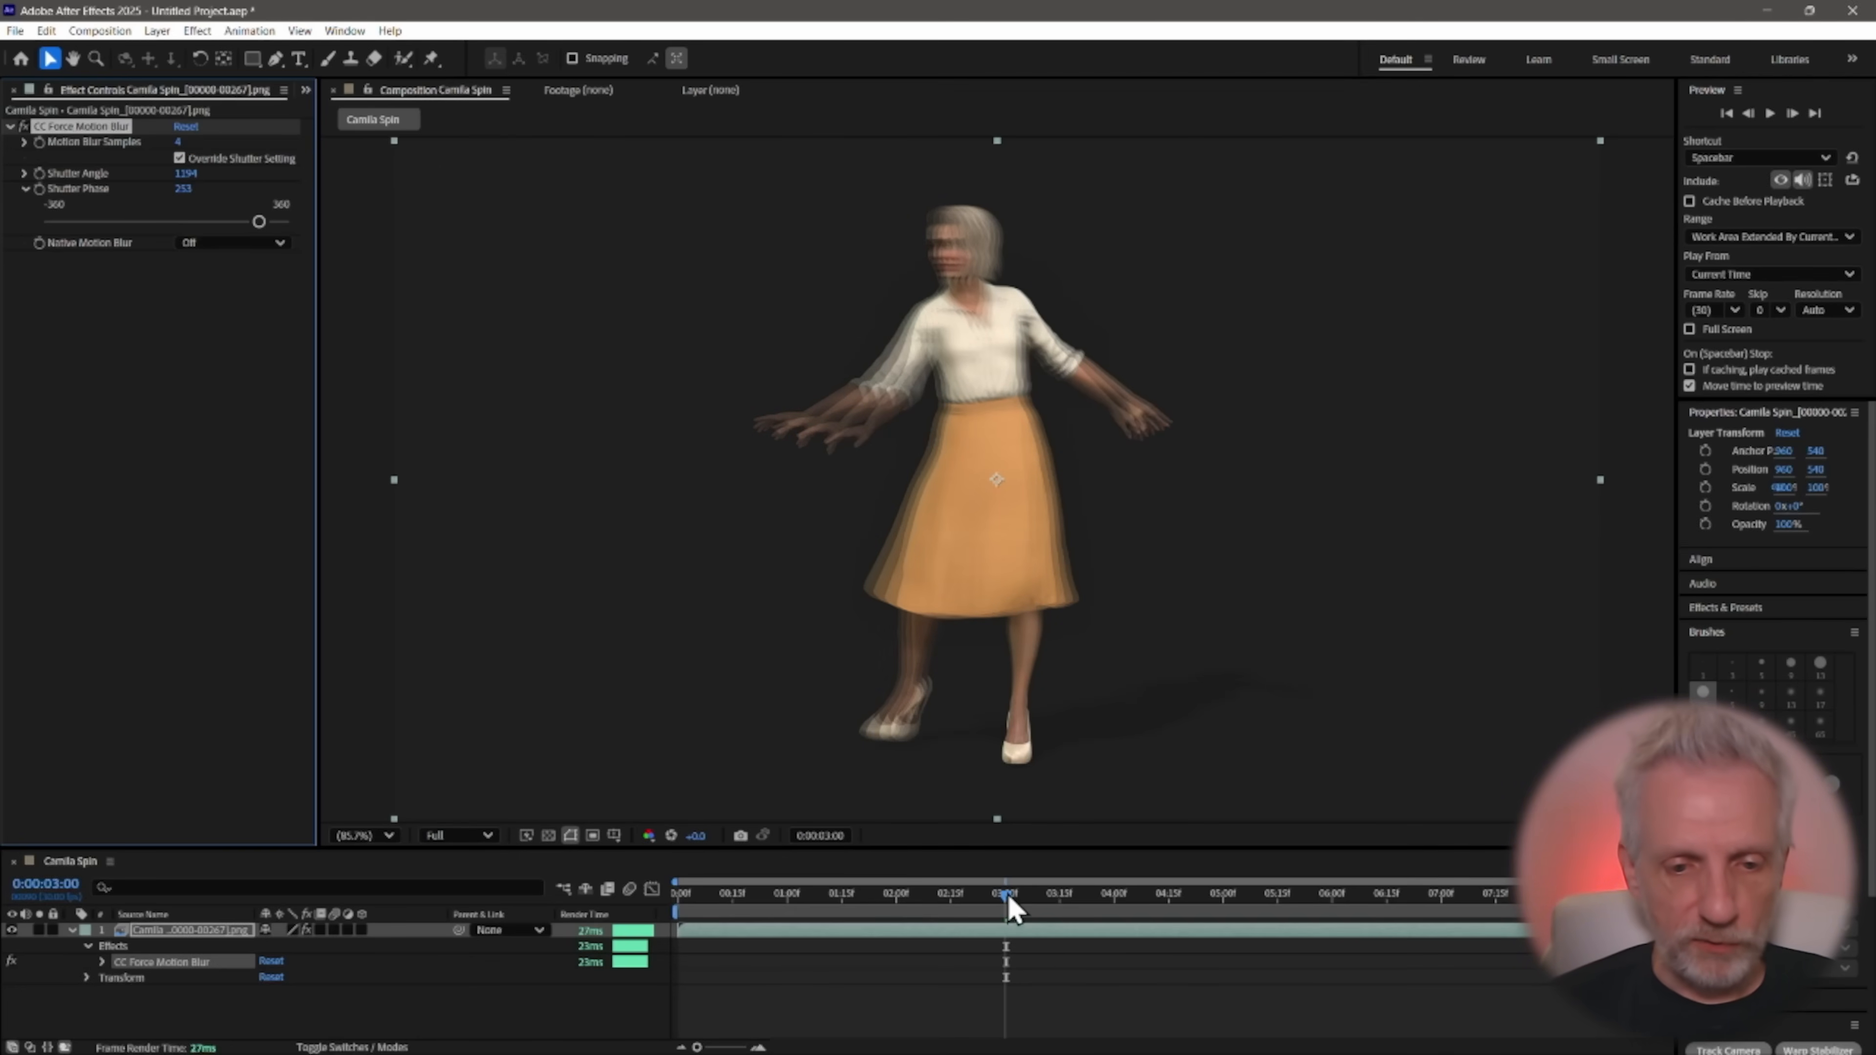
mouse_move(1010, 911)
left_mouse_down()
mouse_move(1031, 901)
mouse_move(982, 915)
left_mouse_up()
left_click_drag(992, 915, 1010, 915)
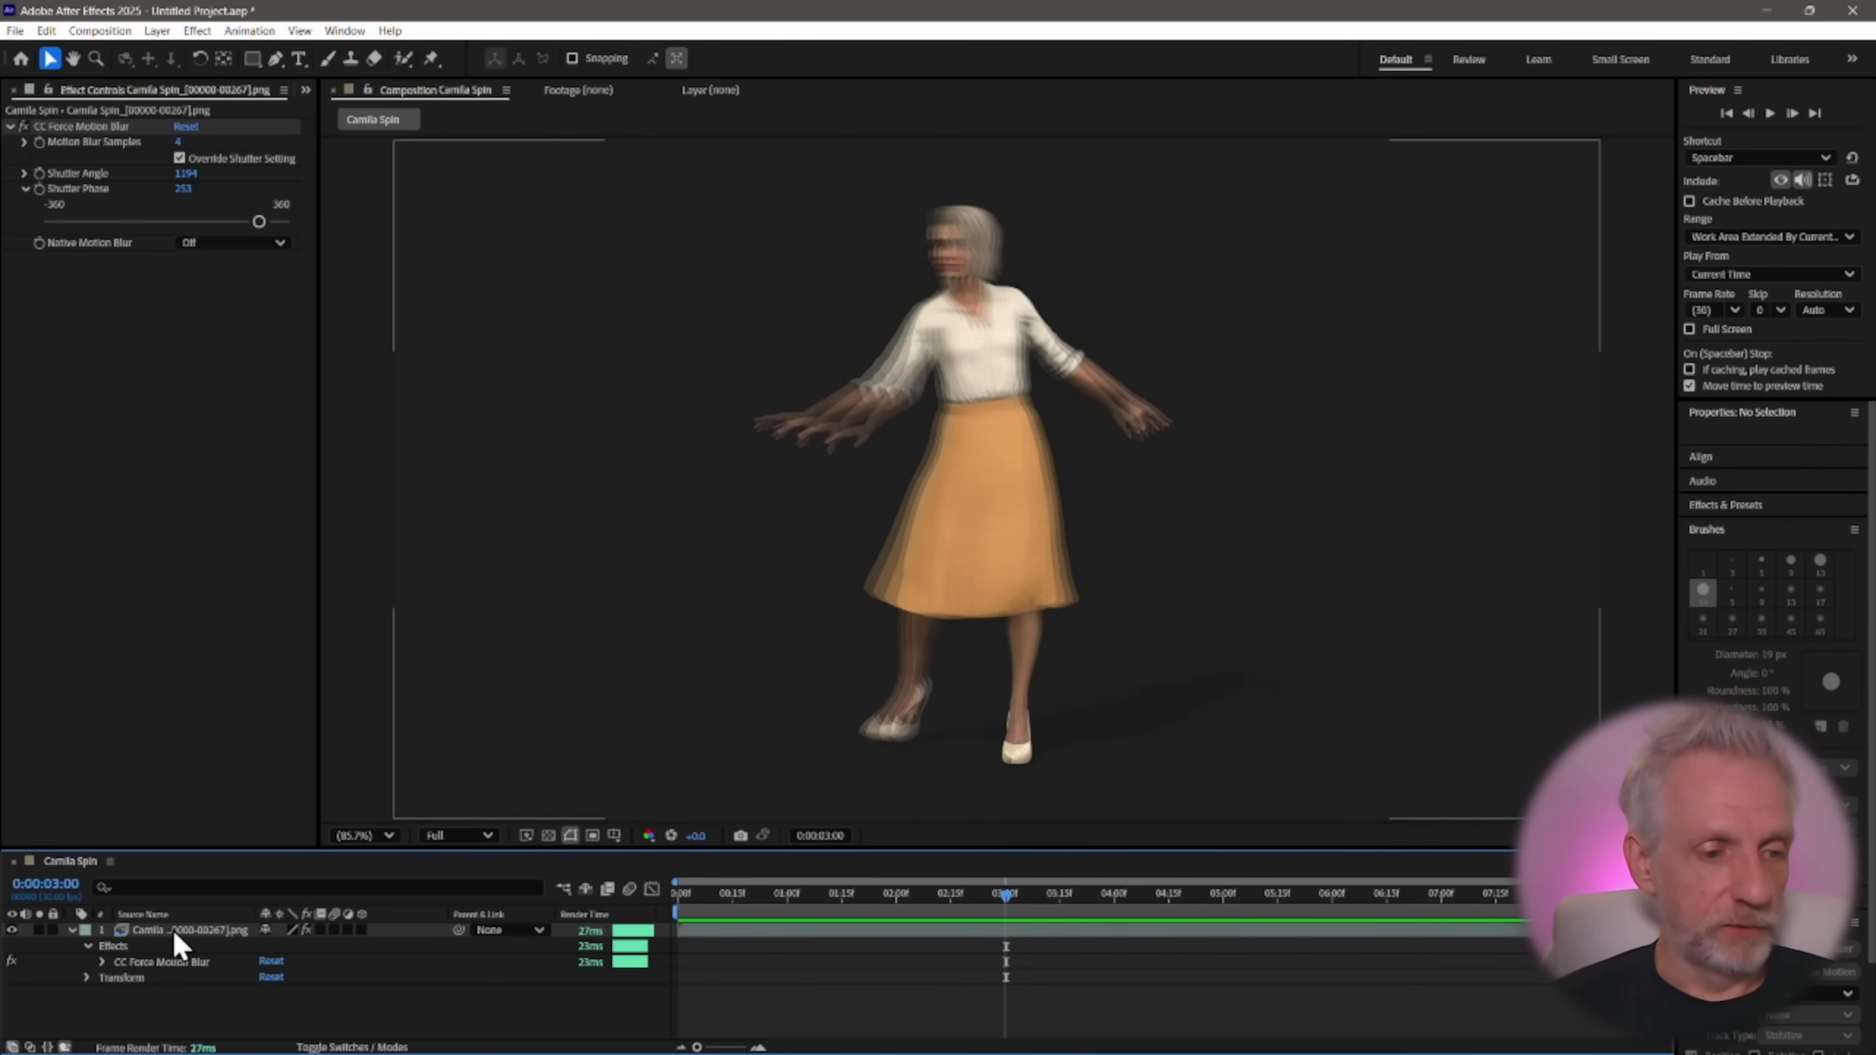
Duplicate the Camila Spin layer and delete the CC Force Motion Blur effect from the upper copy
left_click(185, 930)
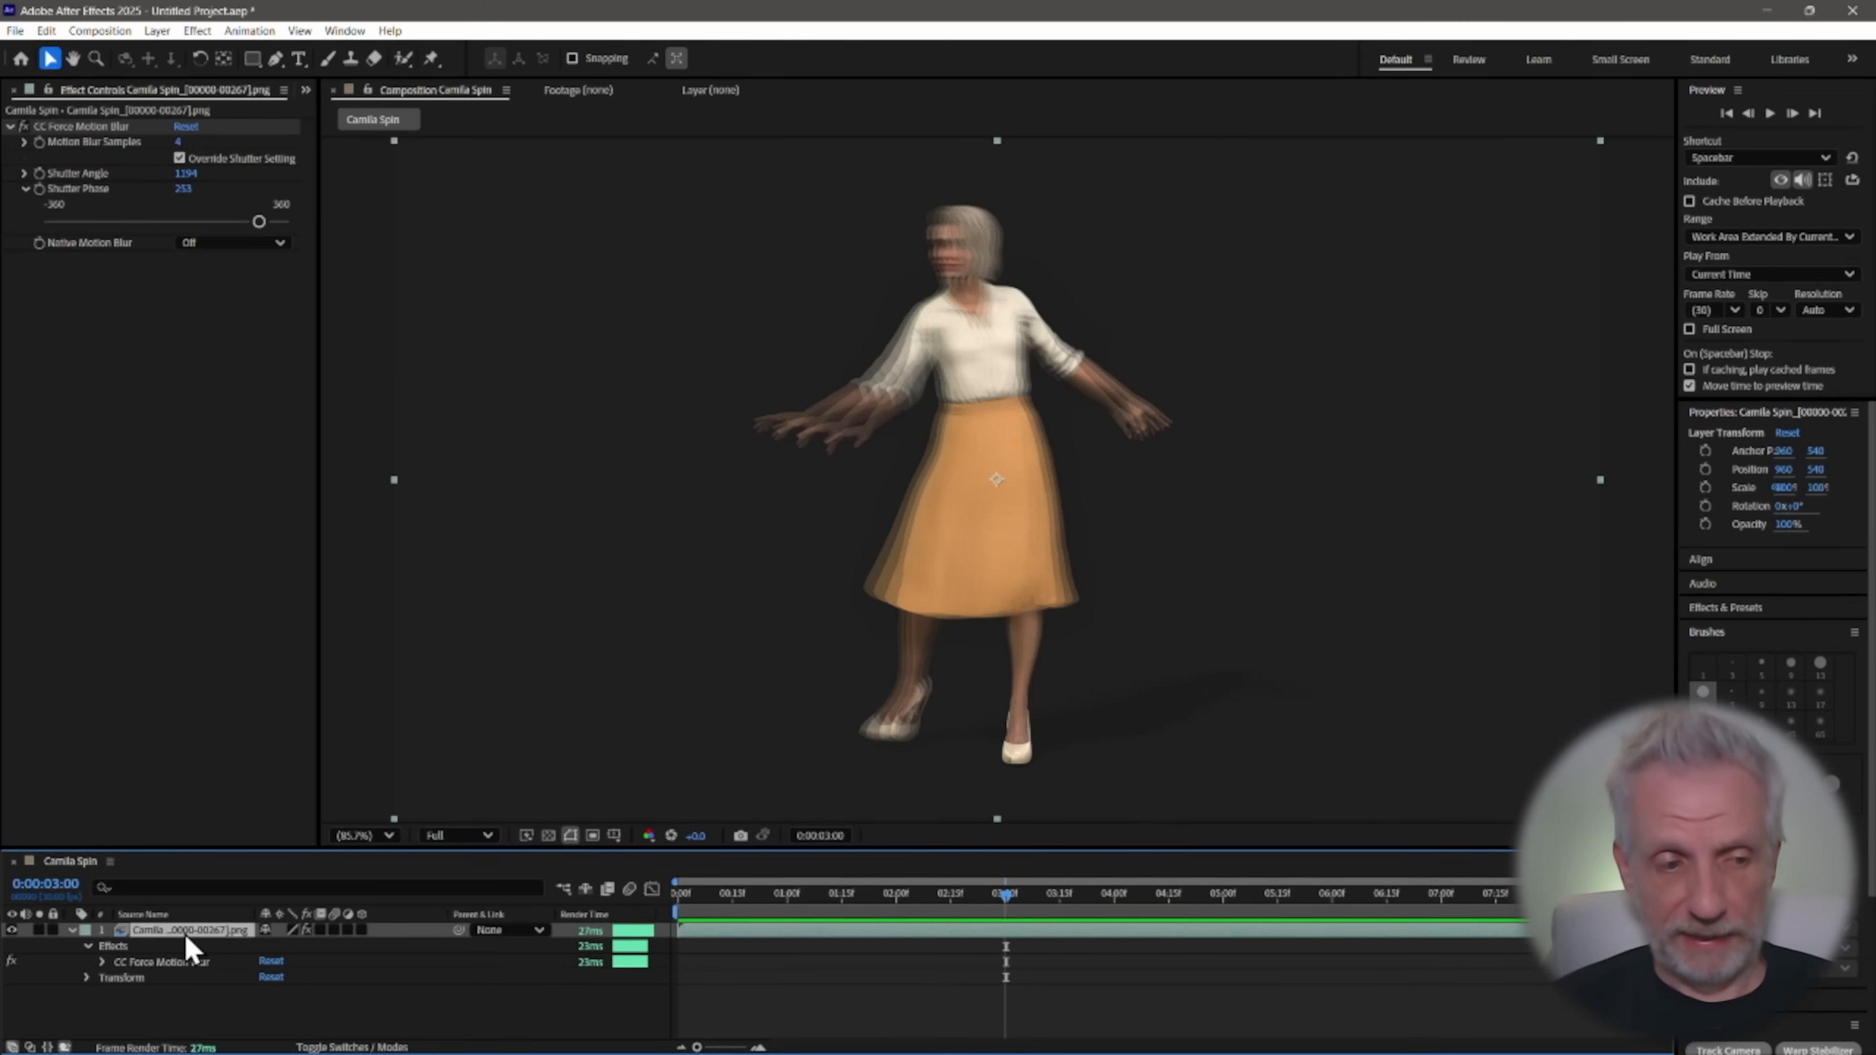
left_click(46, 31)
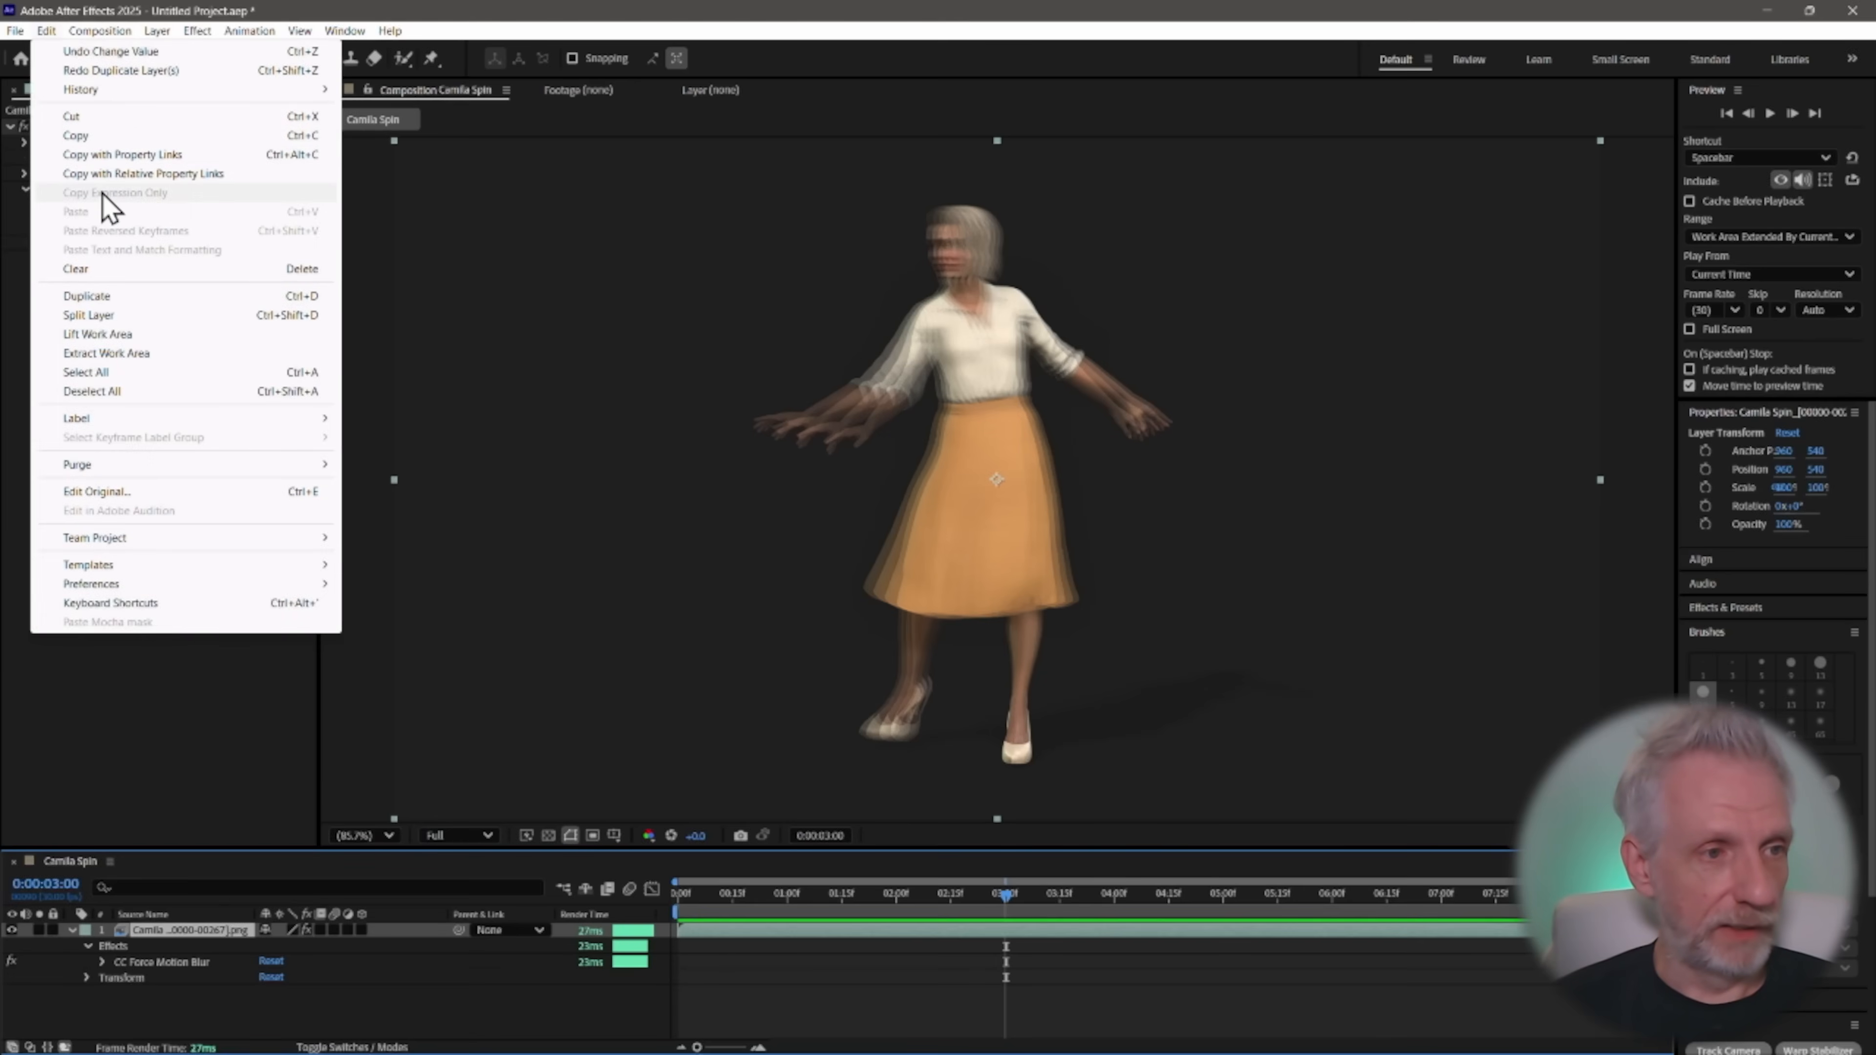
left_click(134, 295)
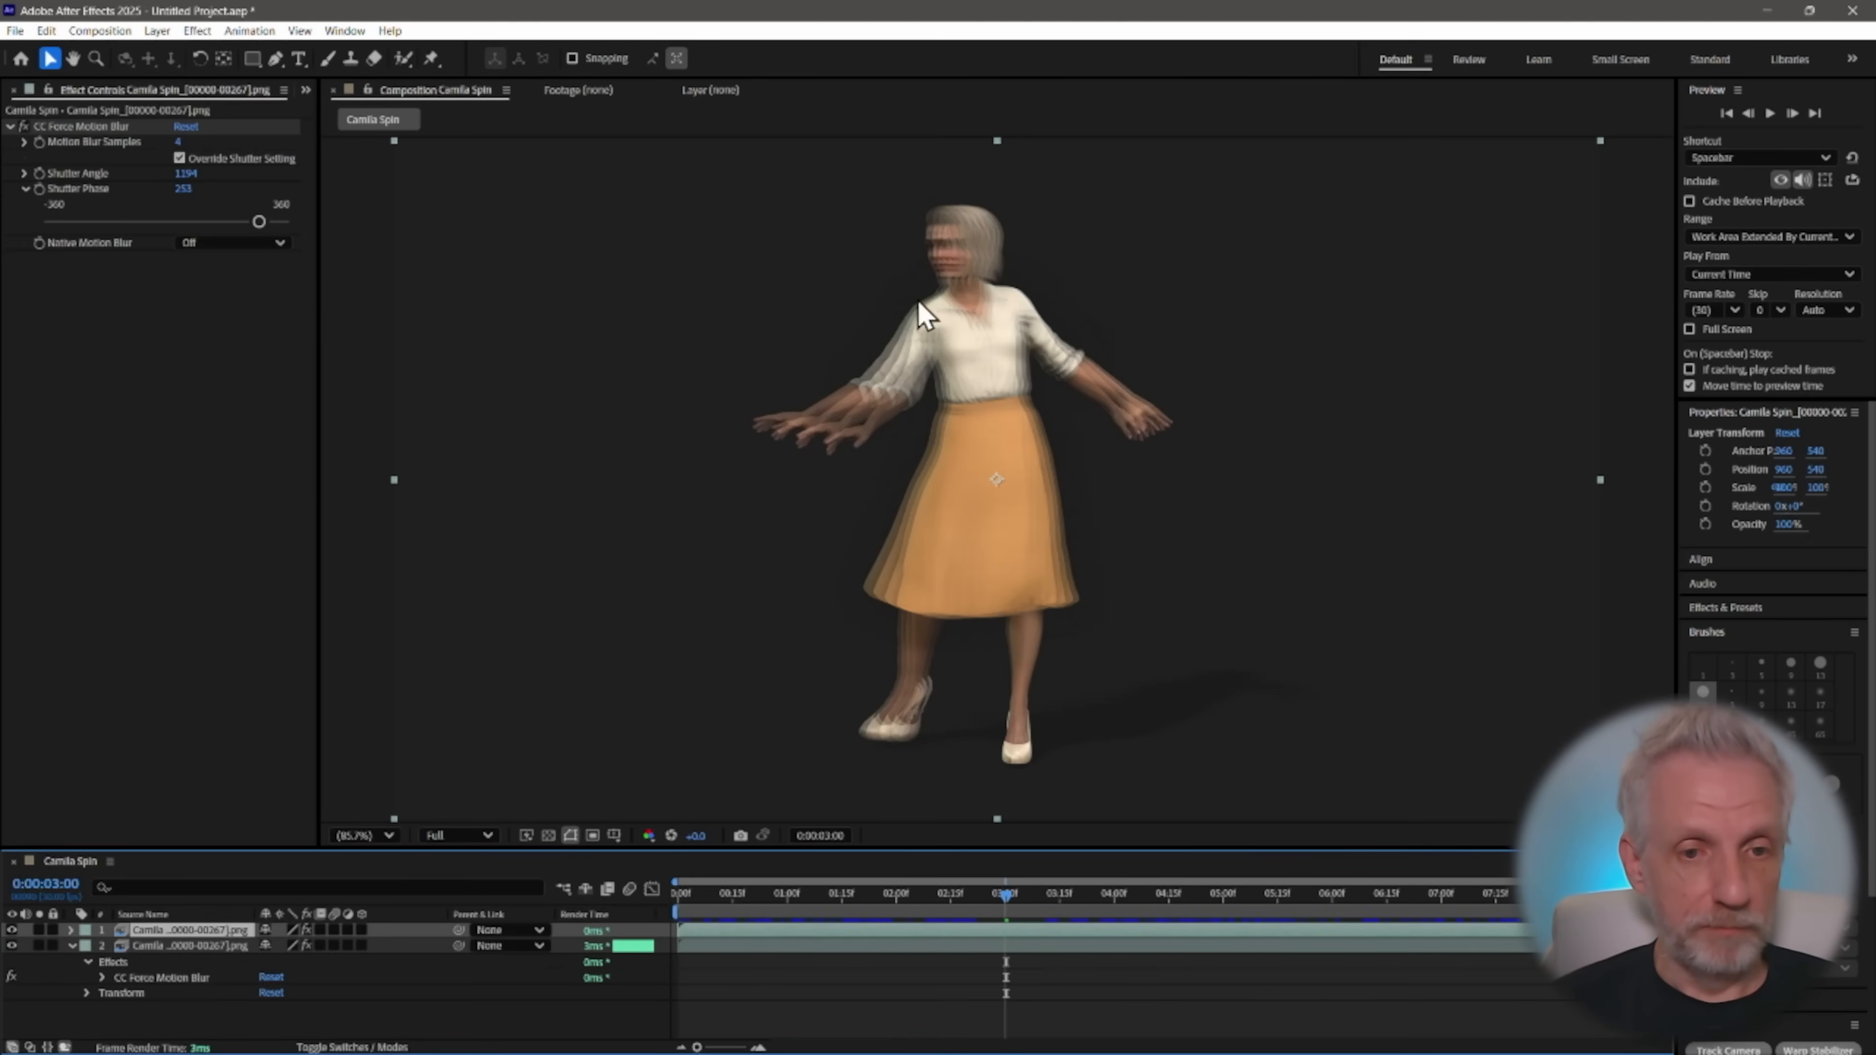
left_click(71, 930)
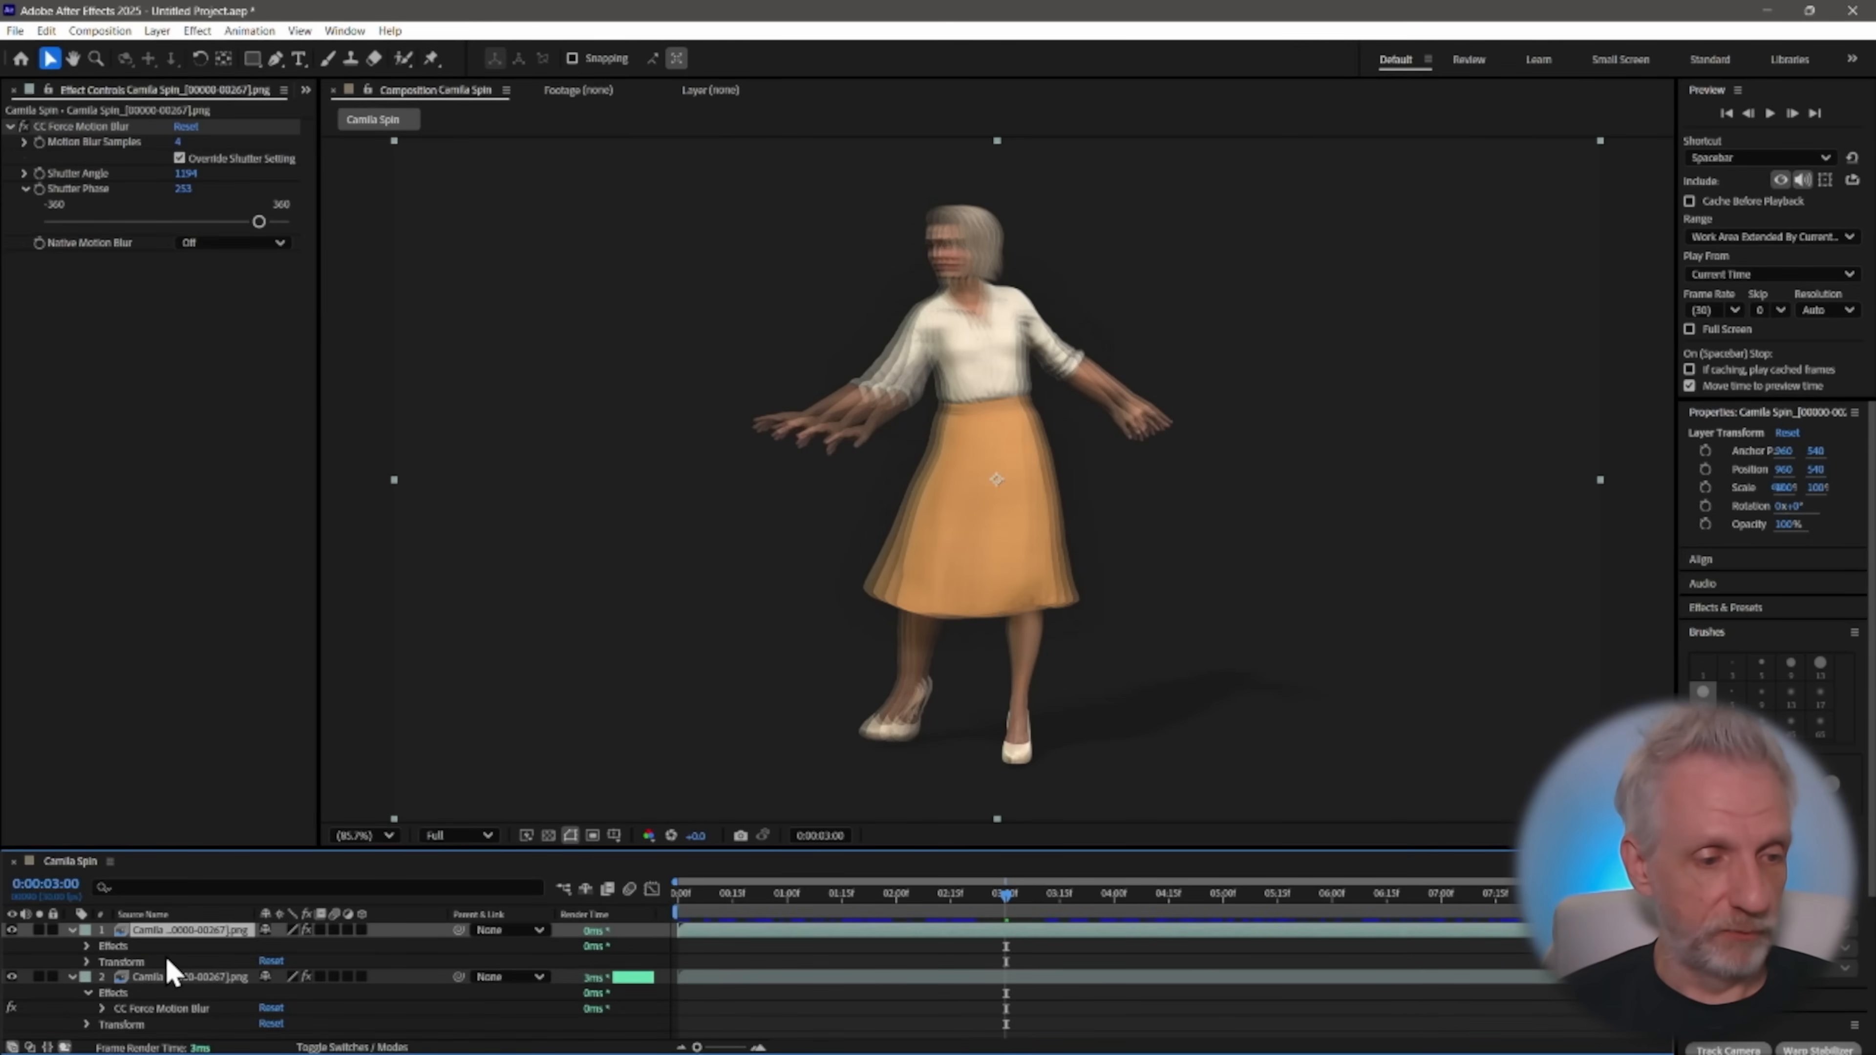
key("Delete")
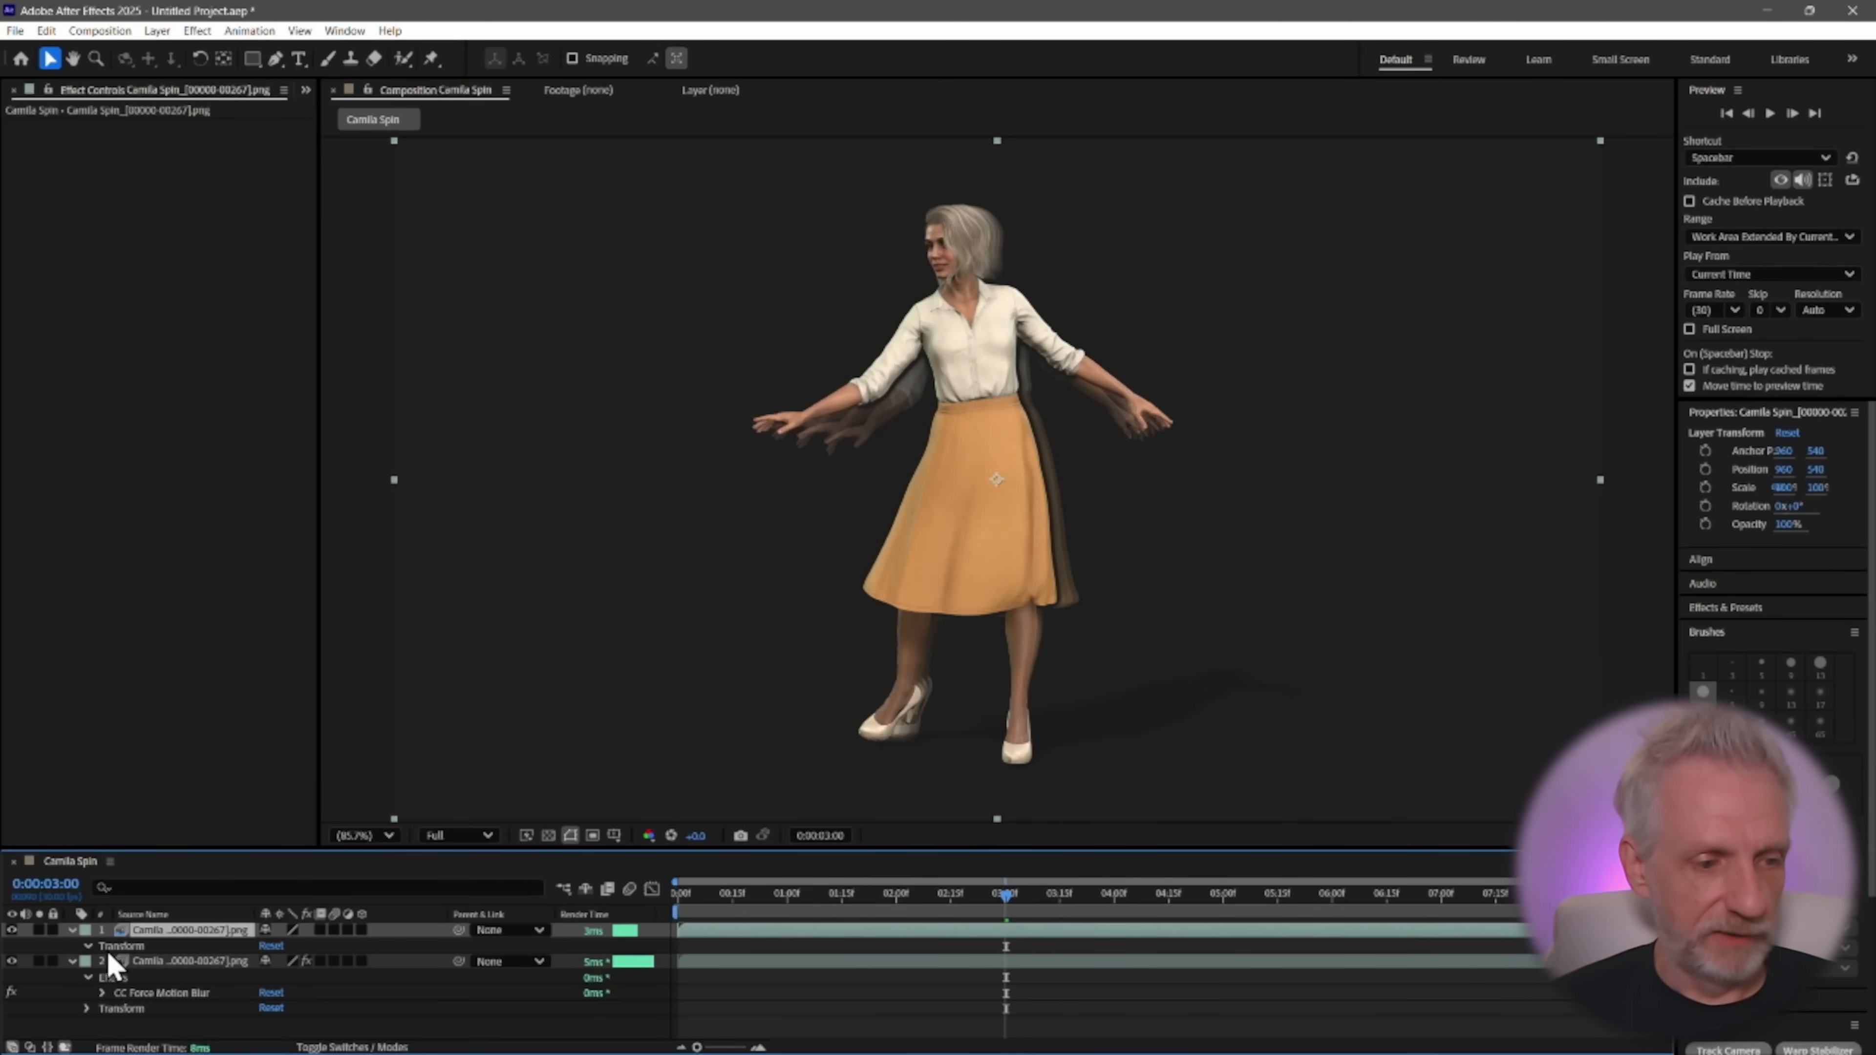
Expand the upper layer's transform properties, enlarge the timeline area, and lower that layer's Opacity to 73%
left_click(85, 946)
left_click_drag(209, 851, 209, 797)
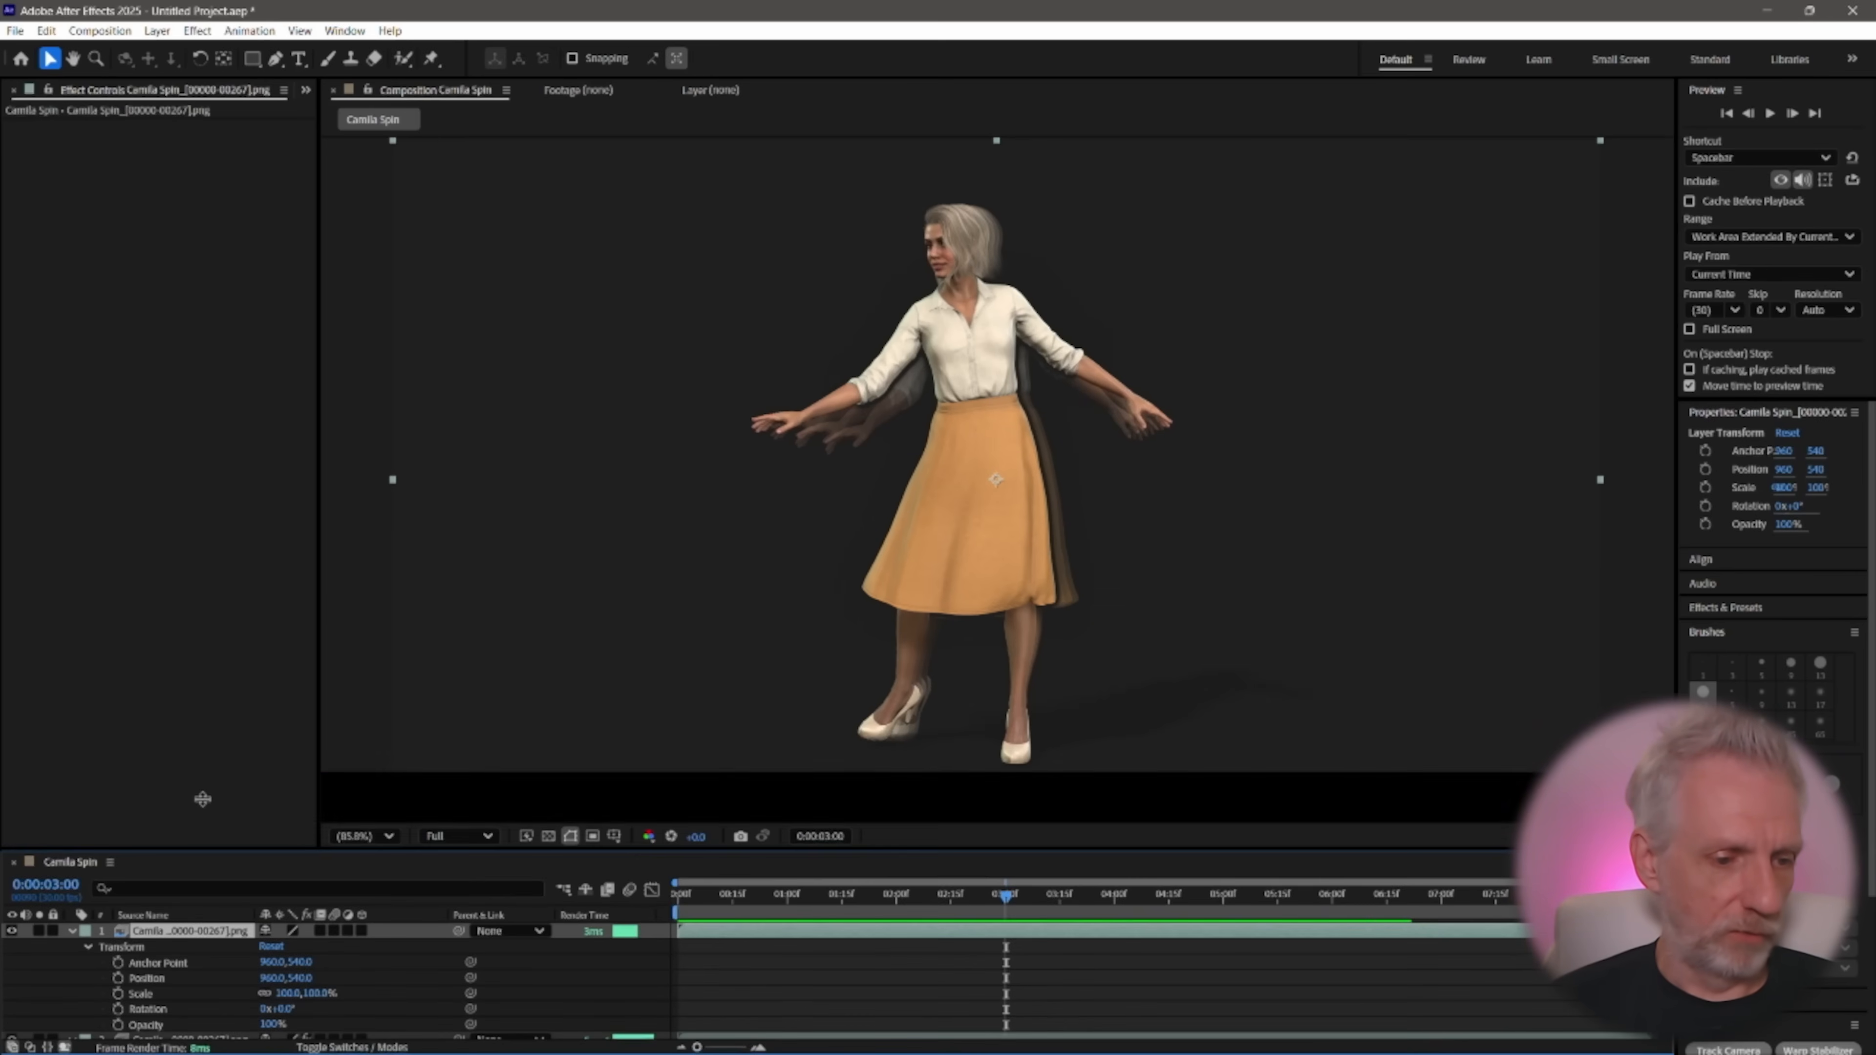
left_click(72, 985)
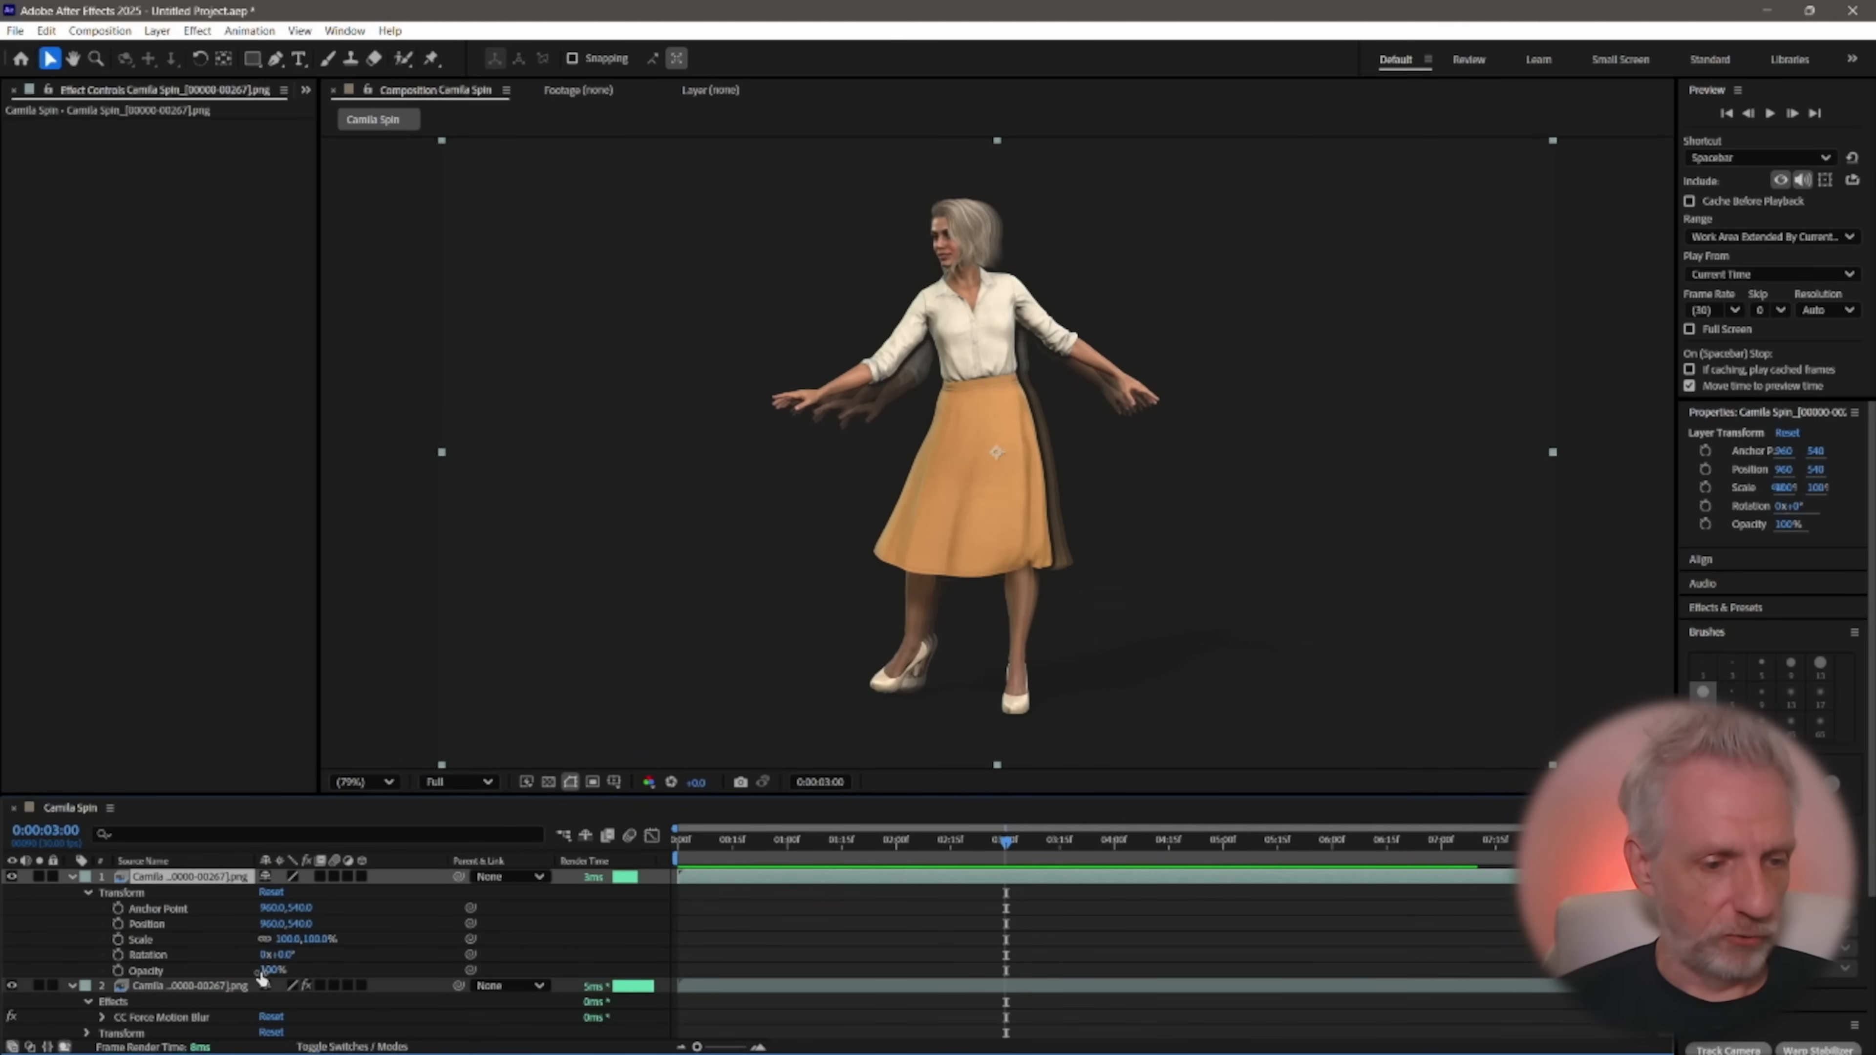
left_click_drag(265, 971, 158, 969)
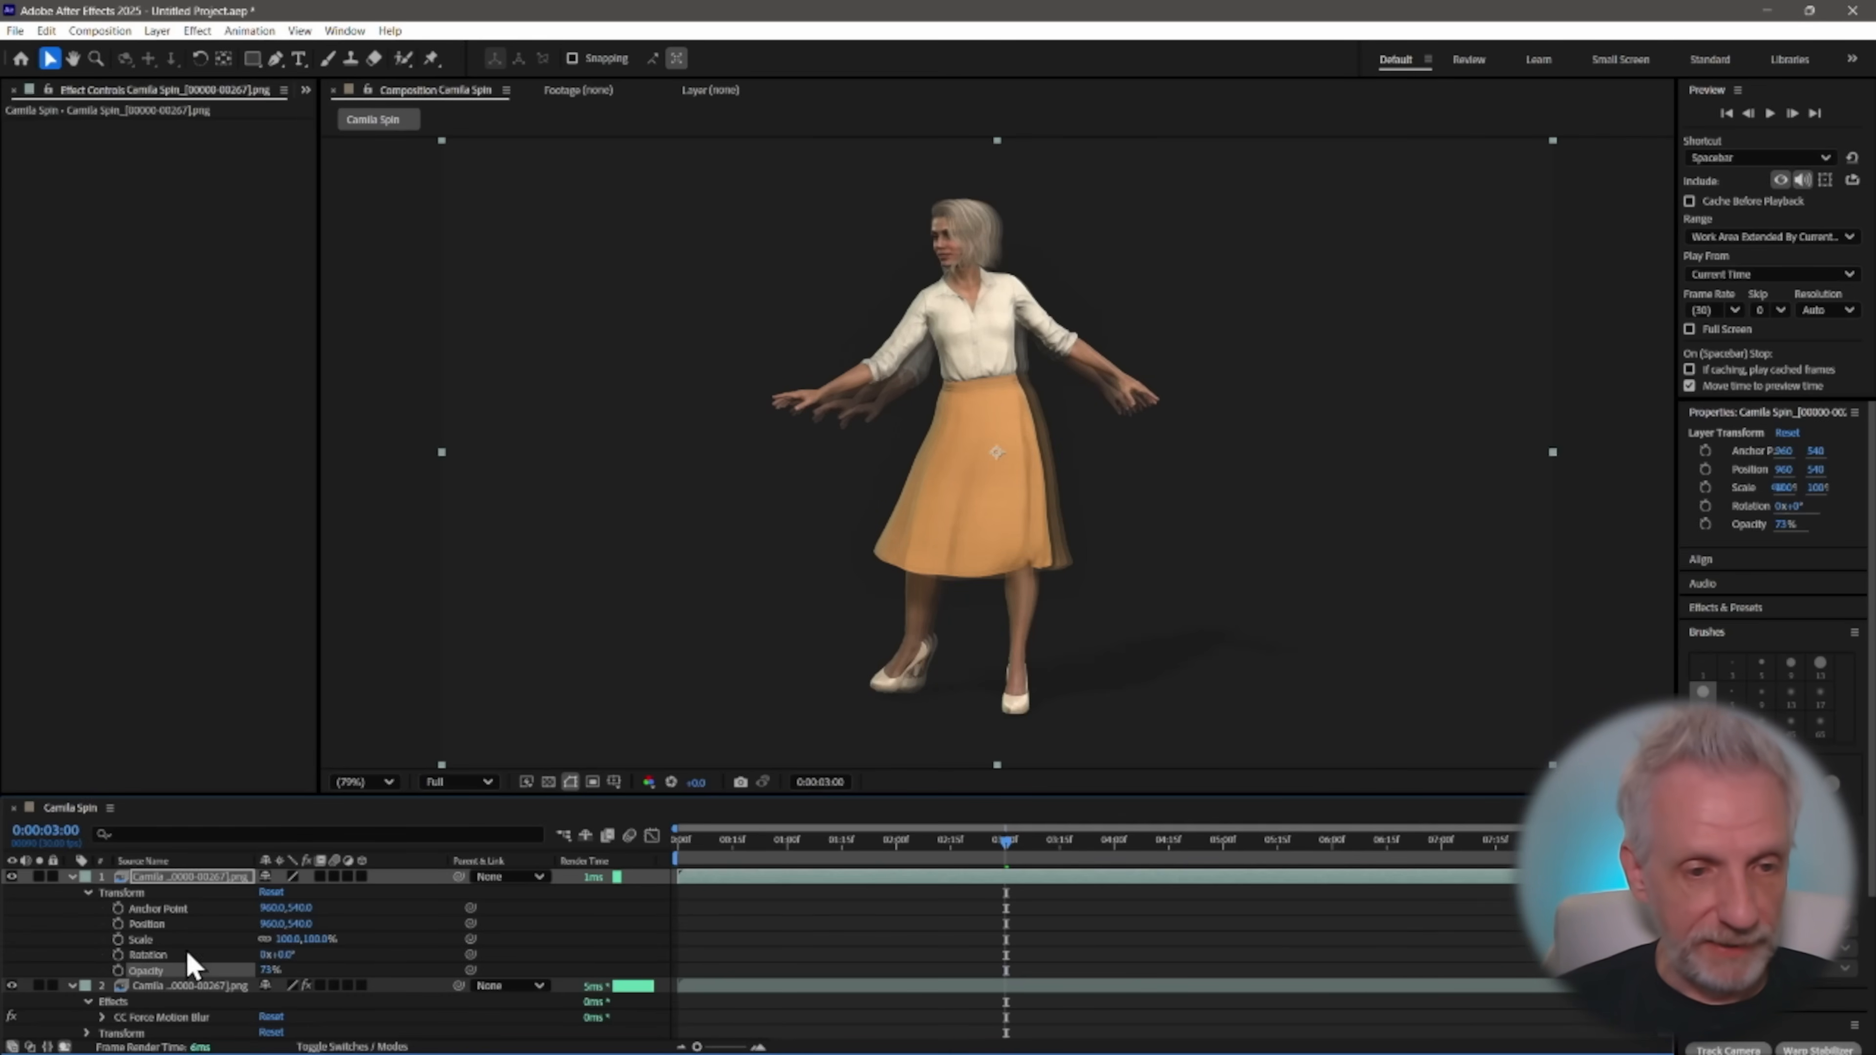
Inspect the composition enlarged, play it from 0:00:02:08, and return the current time to 0:00:03:00
key("grave")
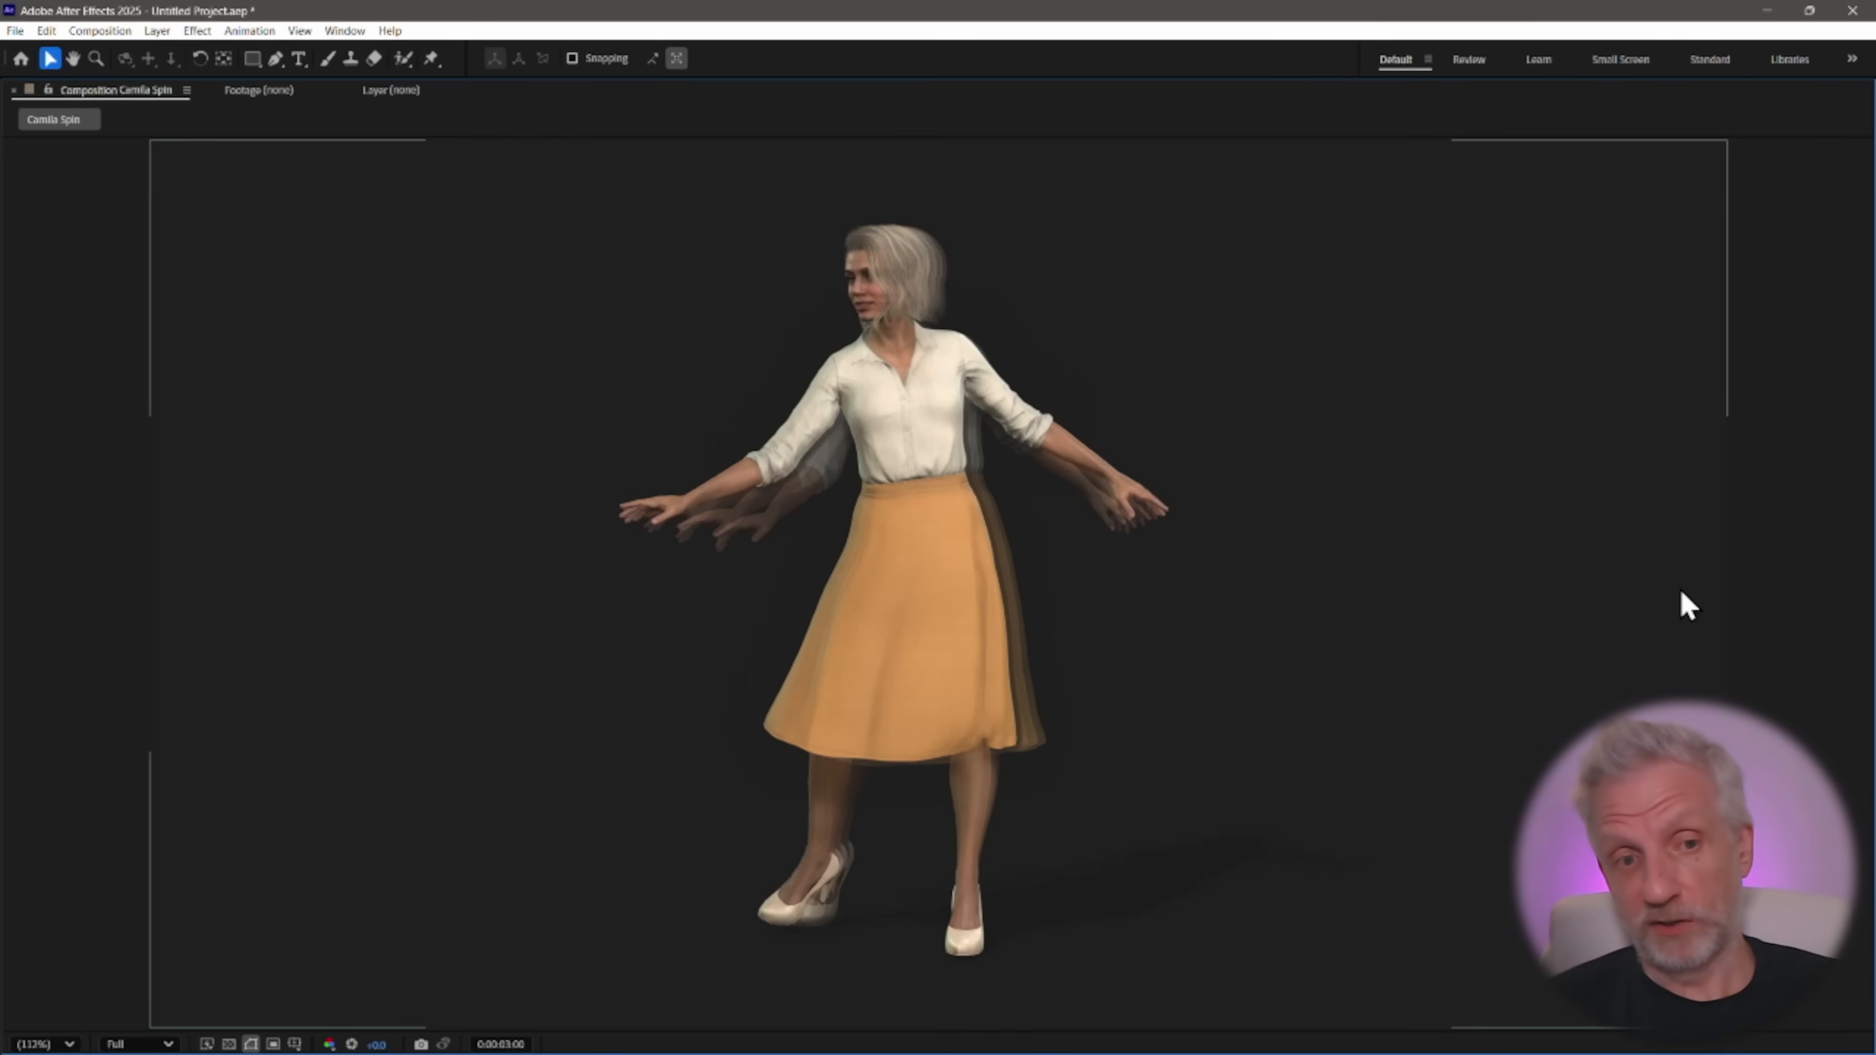
key("grave")
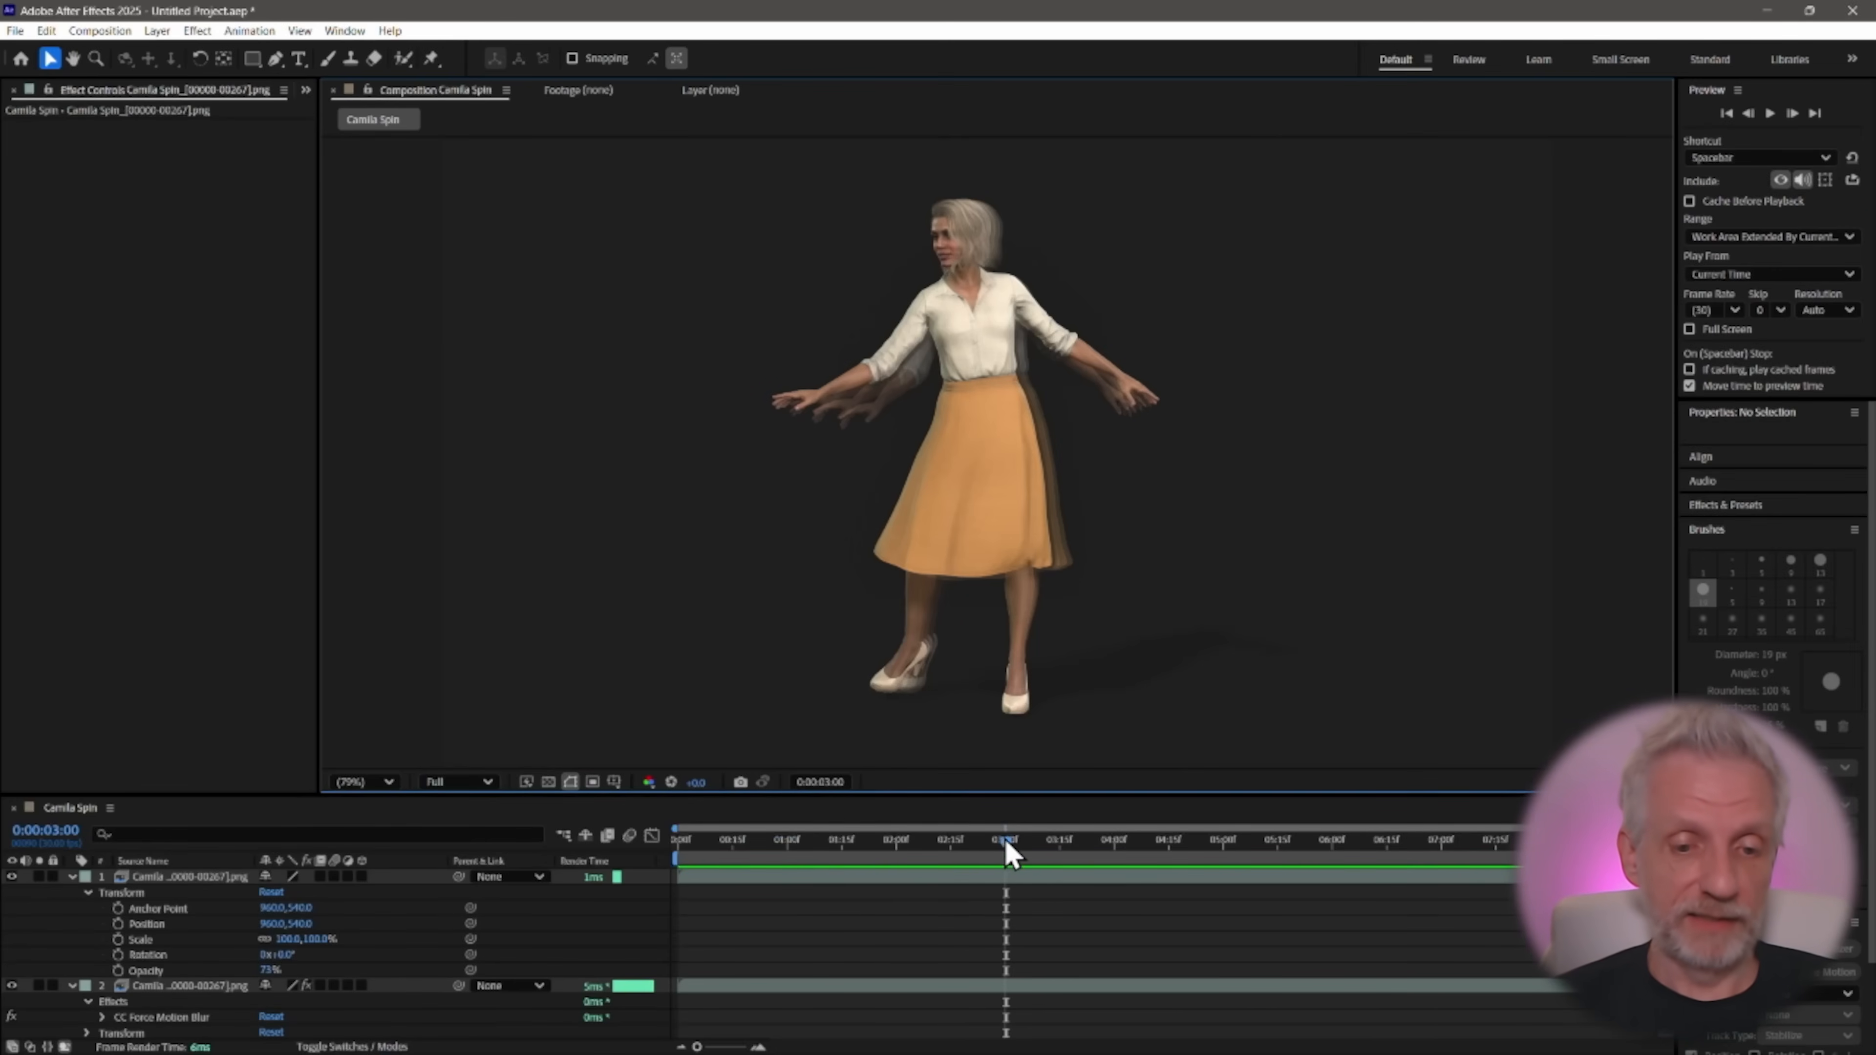
left_click_drag(1006, 842, 926, 842)
key("space")
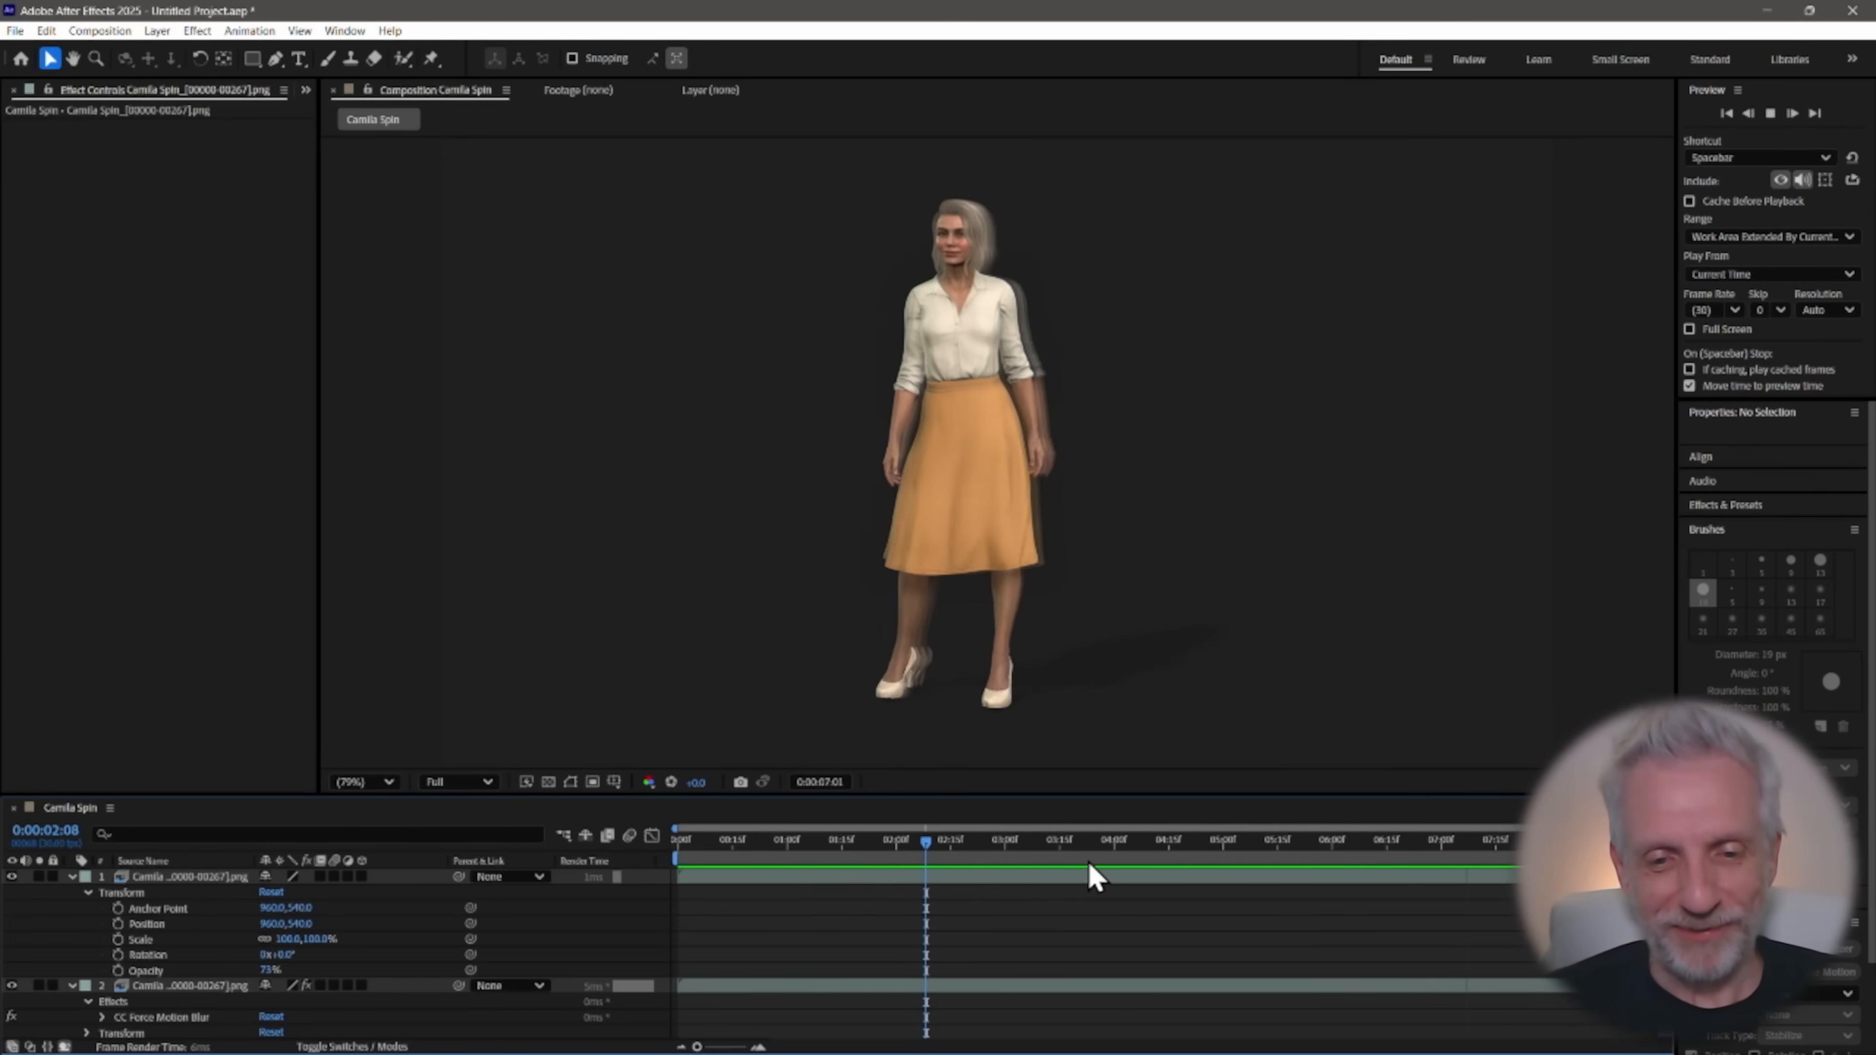
key("space")
mouse_move(1009, 842)
left_mouse_down()
mouse_move(1128, 837)
mouse_move(989, 838)
mouse_move(1009, 836)
left_mouse_up()
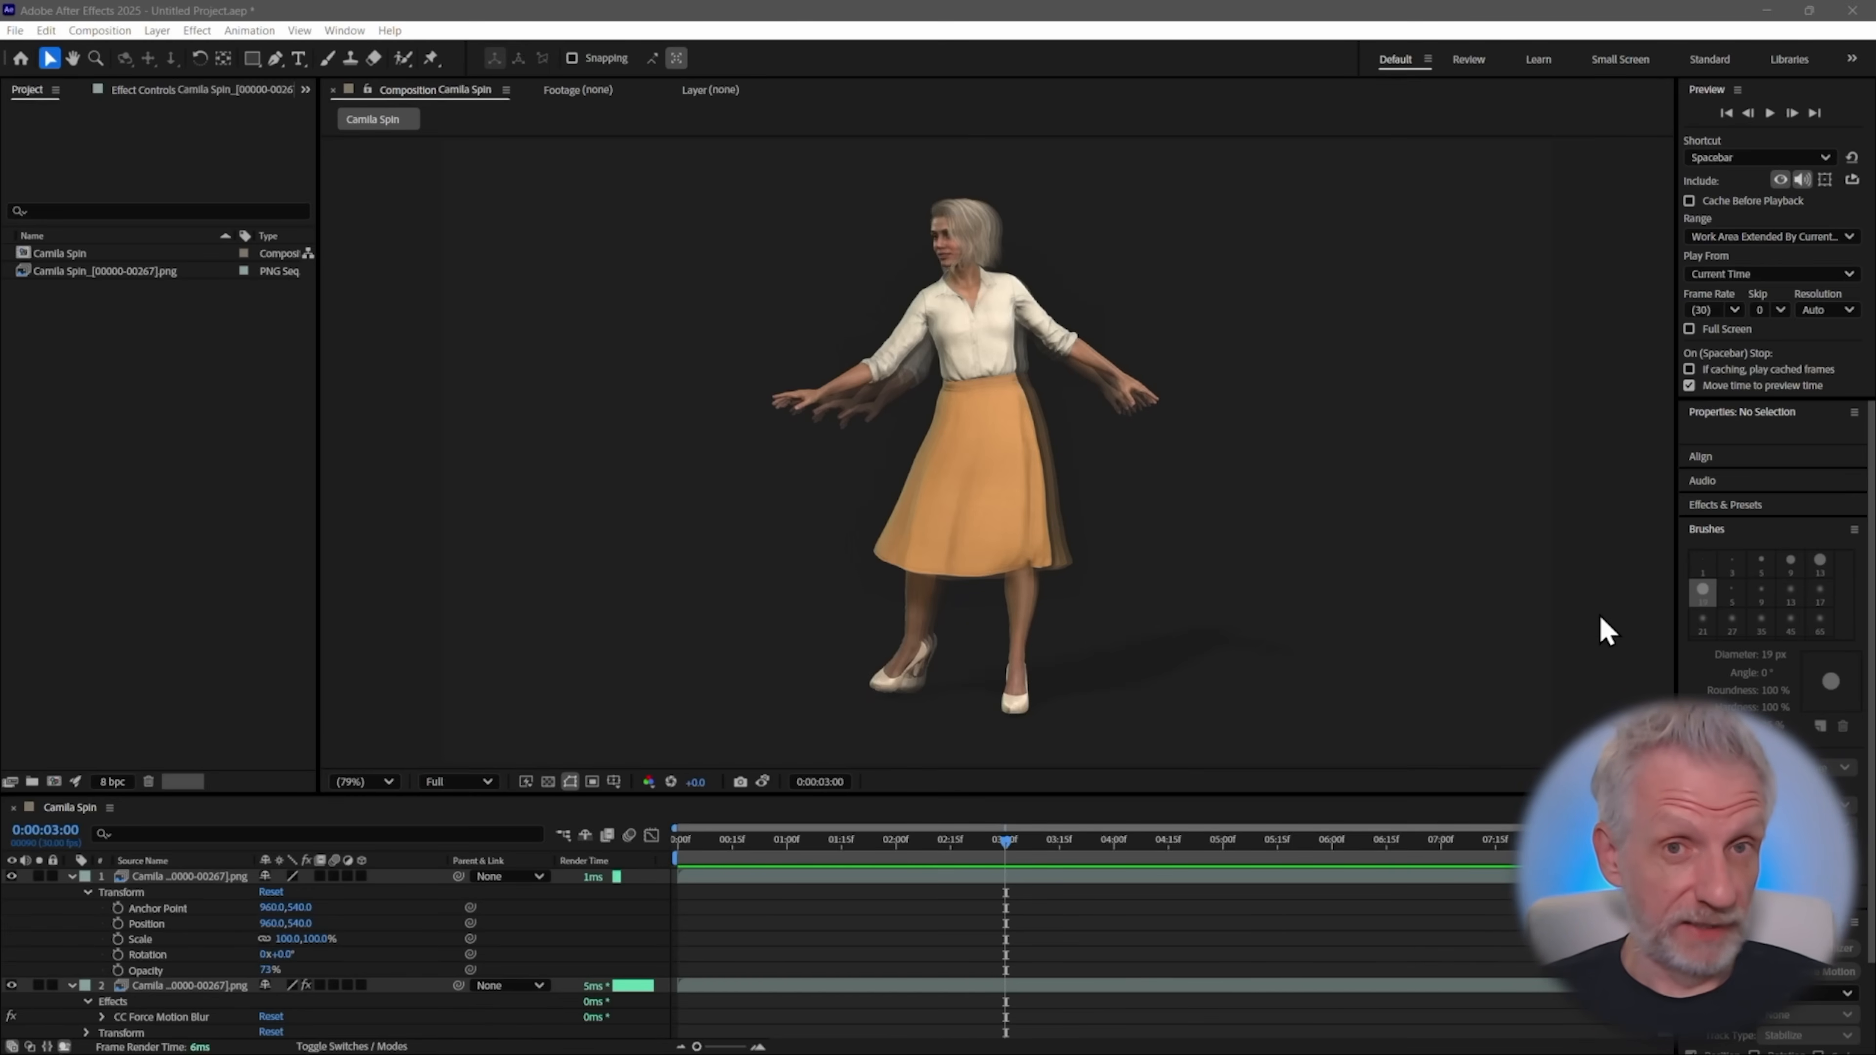
Bring up the composition's Save Frame As options, including Photoshop Layers, and switch to Camila Spin.psd in Photoshop
left_click(101, 31)
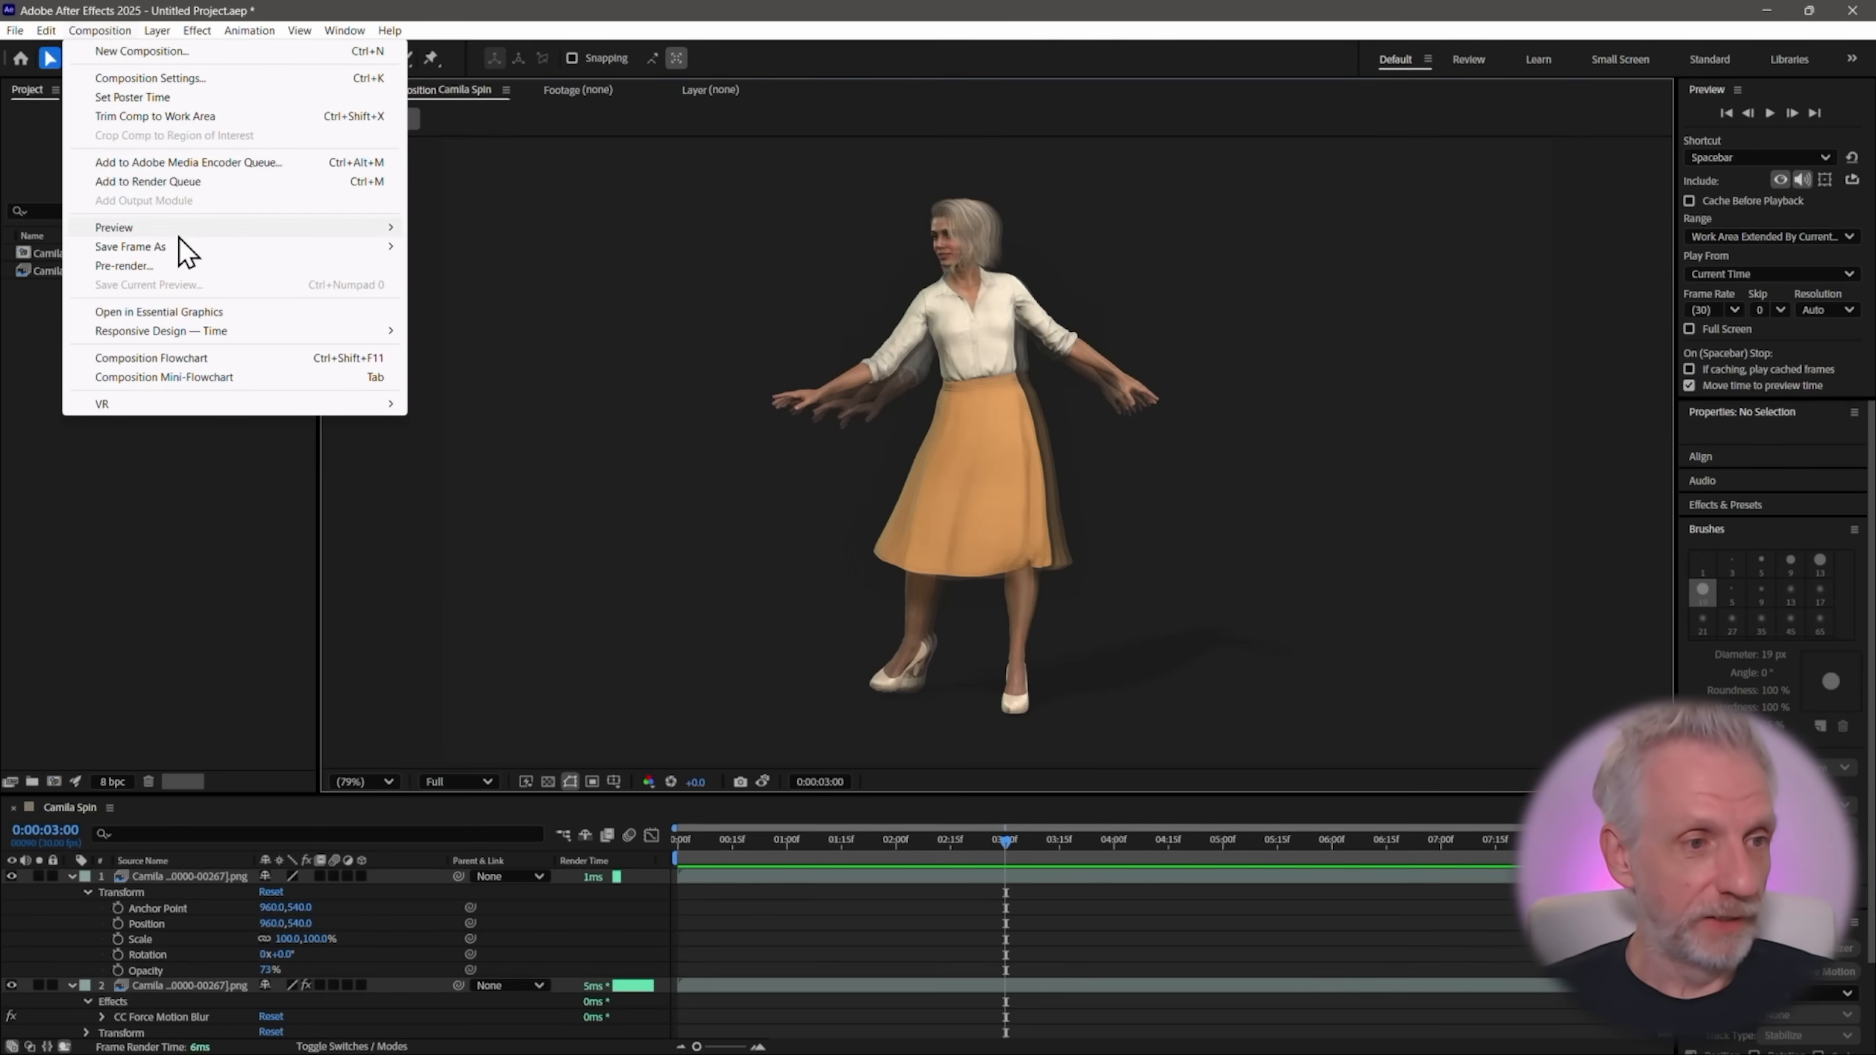
mouse_move(190, 251)
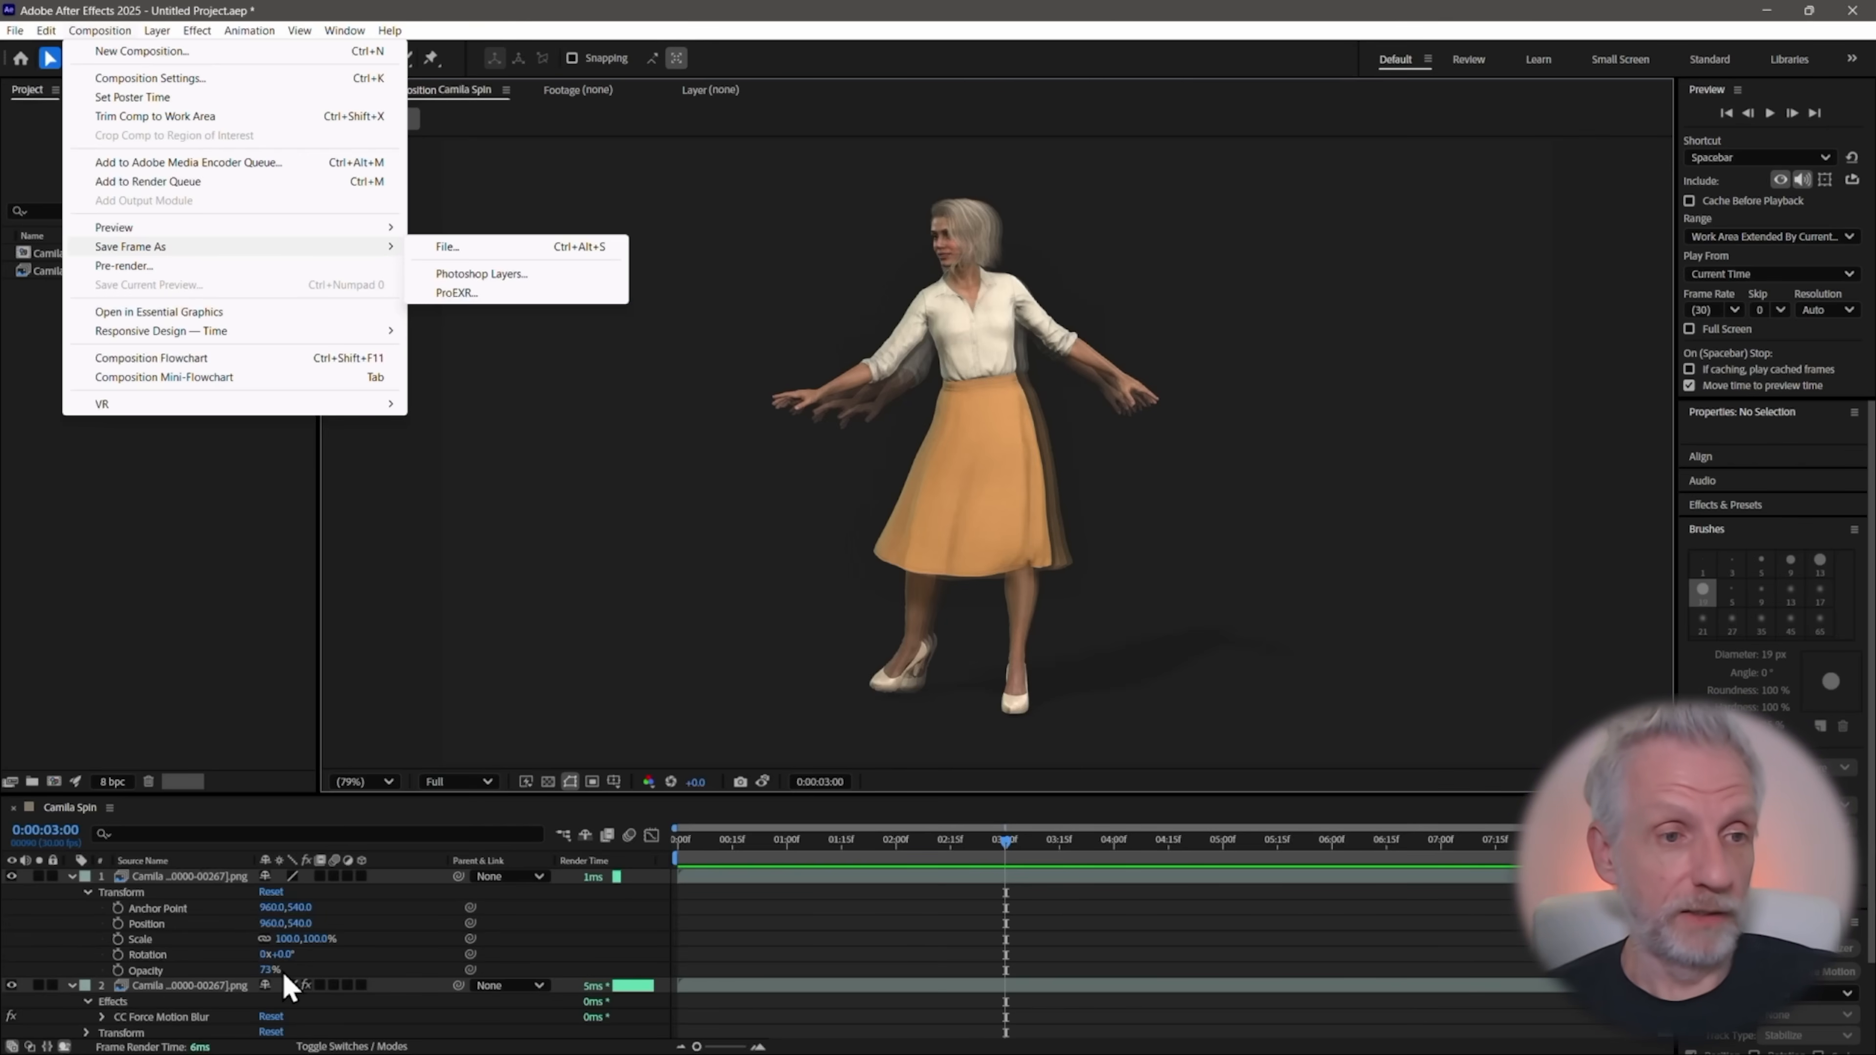
key("alt+Tab")
key("alt+Tab")
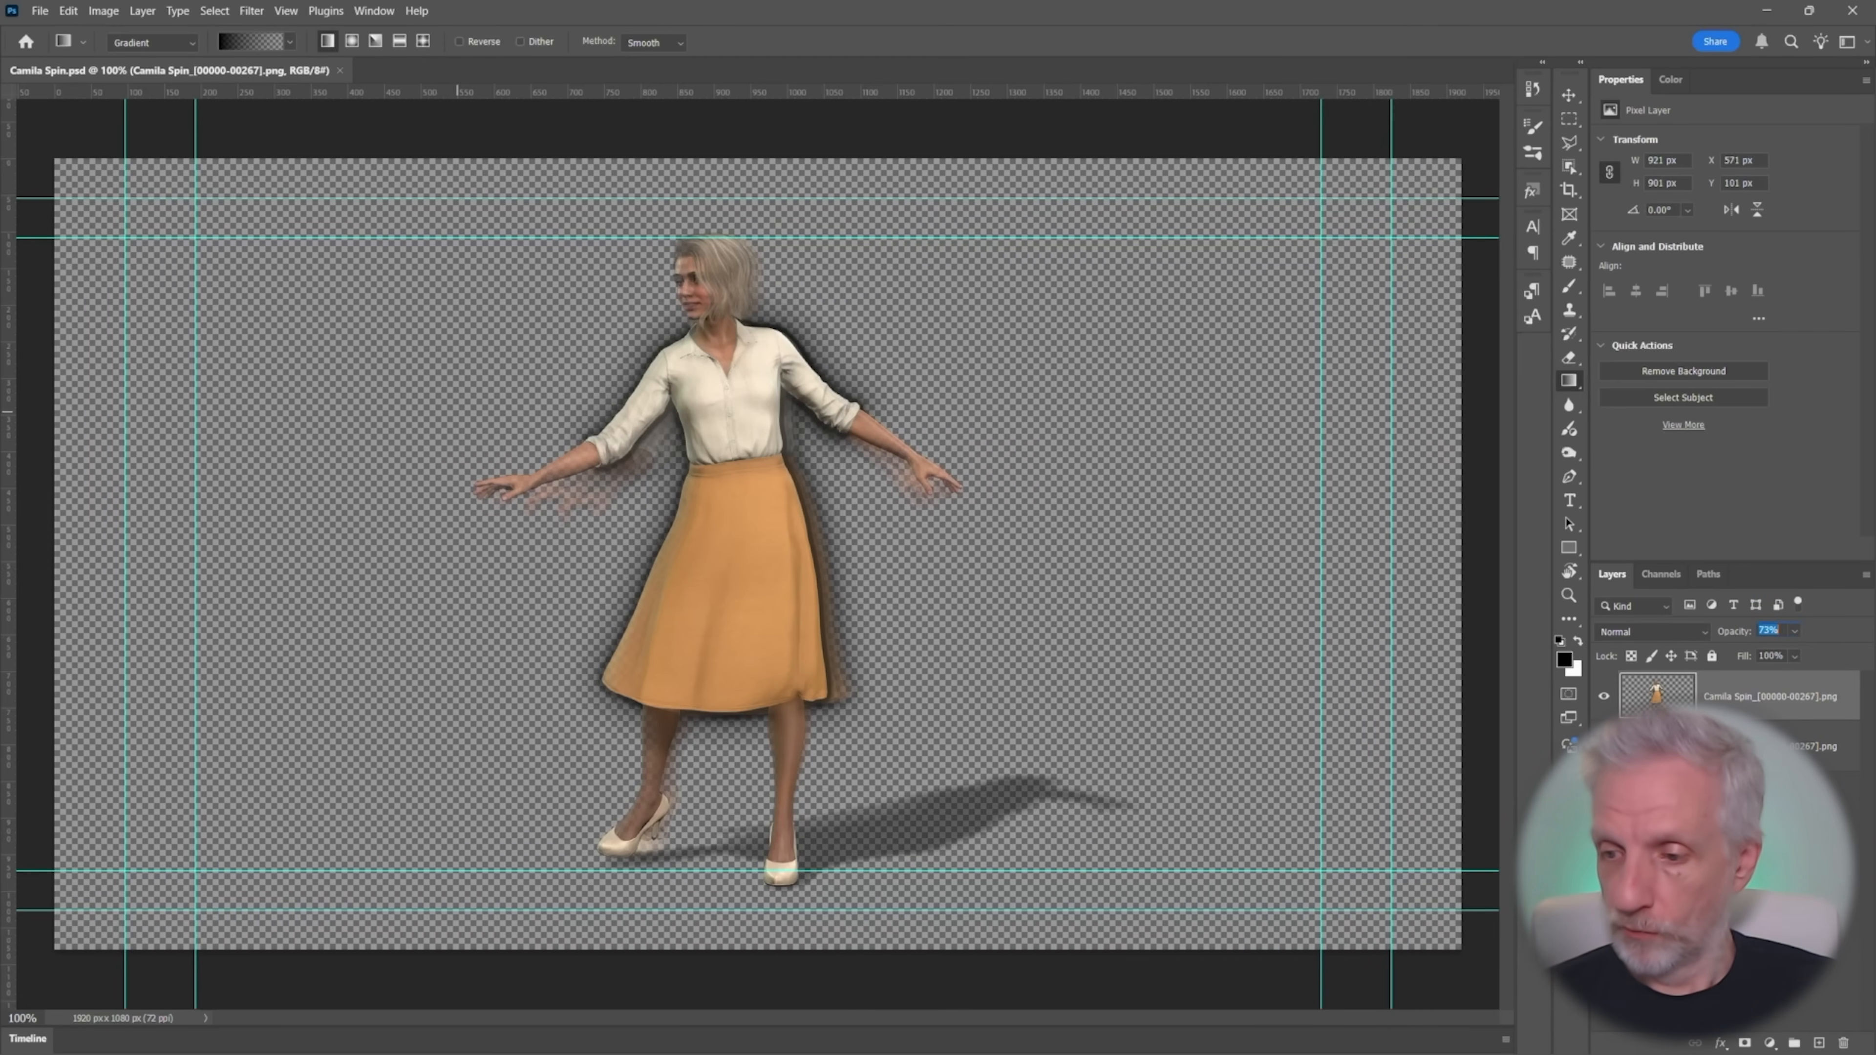
Hide and show the upper Camila Spin layer to compare it with the blurred one, and adjust the upper layer's opacity
left_click(1652, 738)
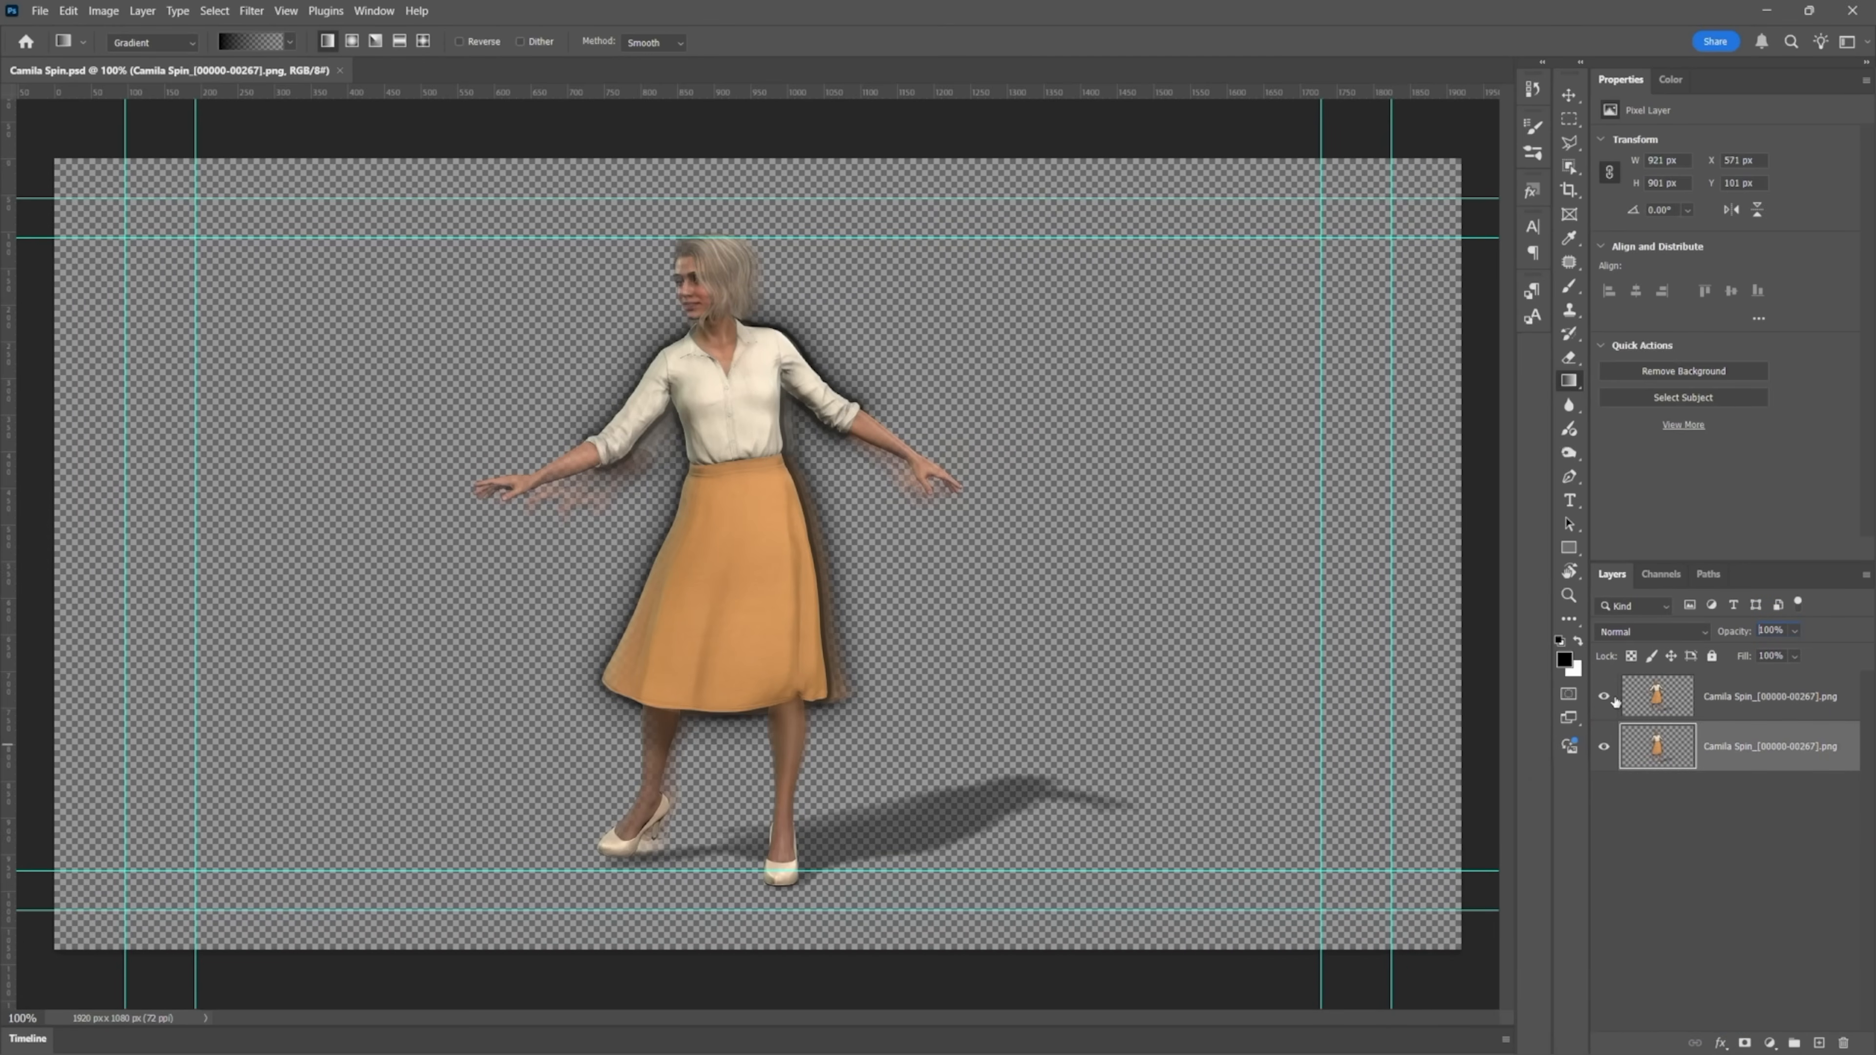
left_click(1606, 697)
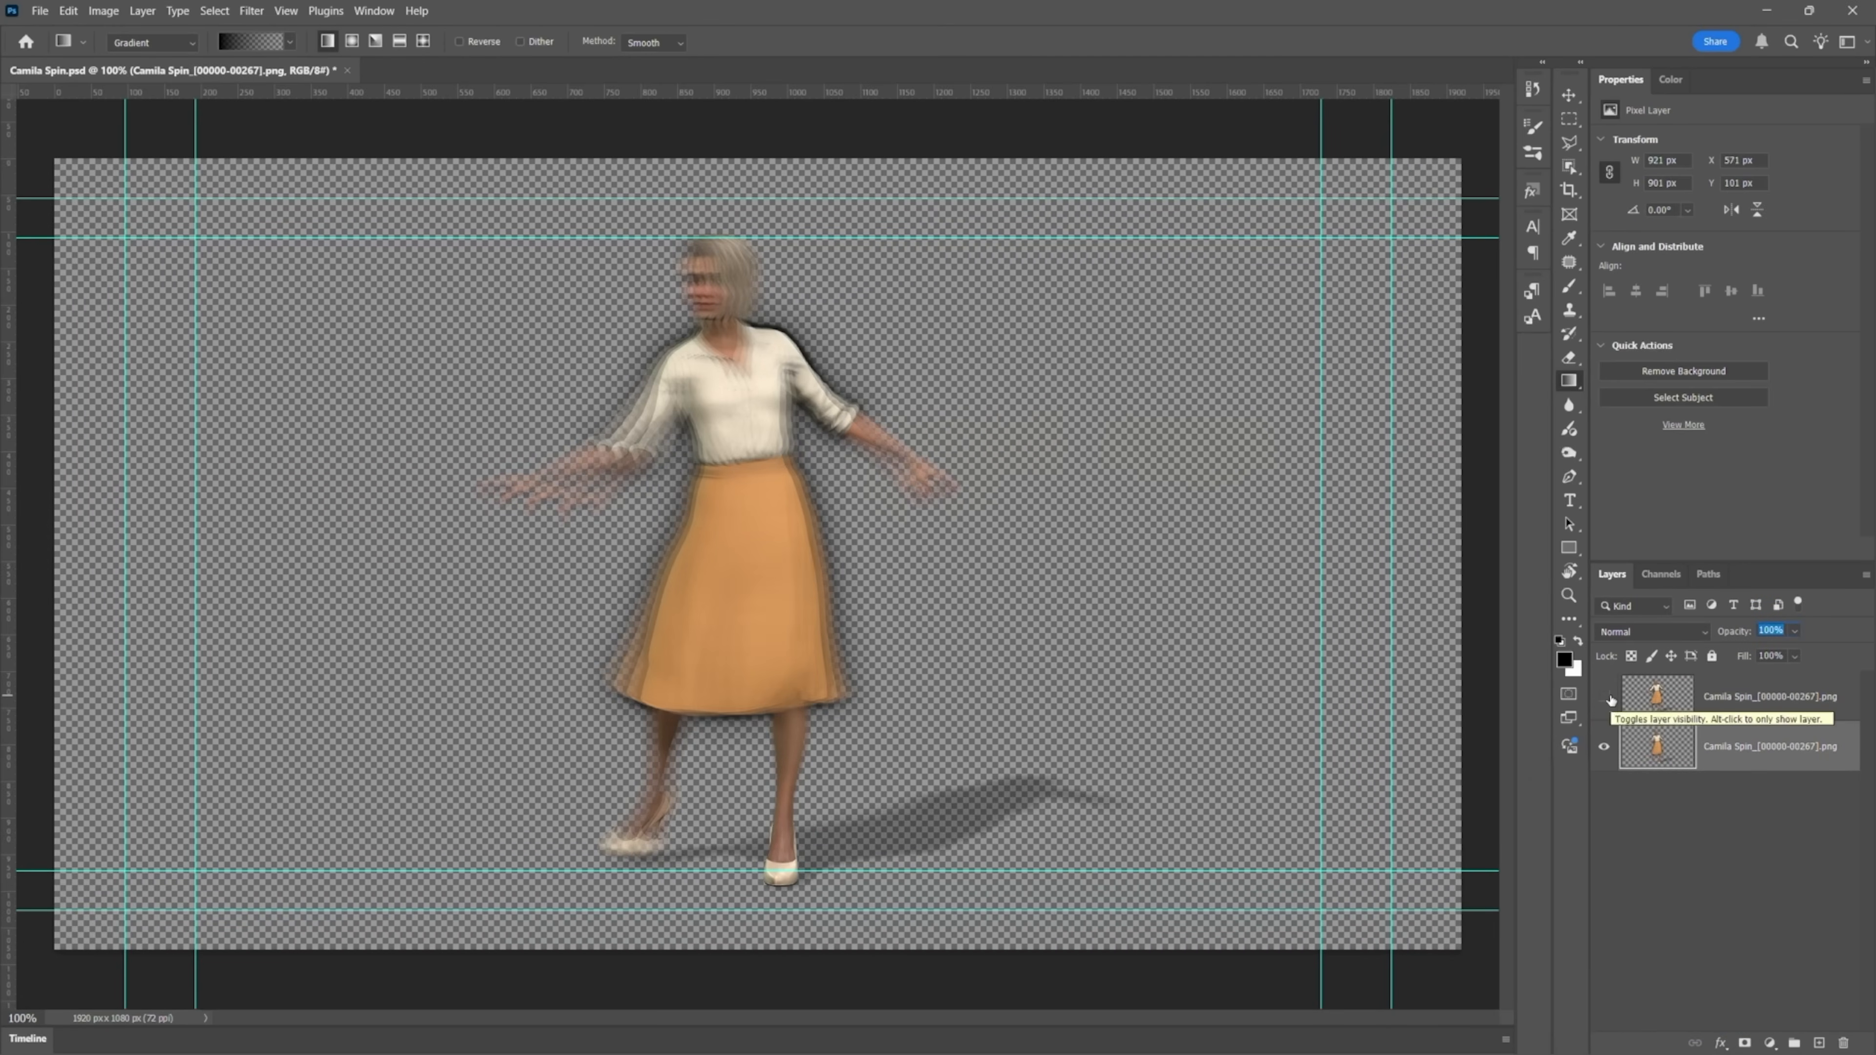
left_click(1606, 696)
left_click(1656, 701)
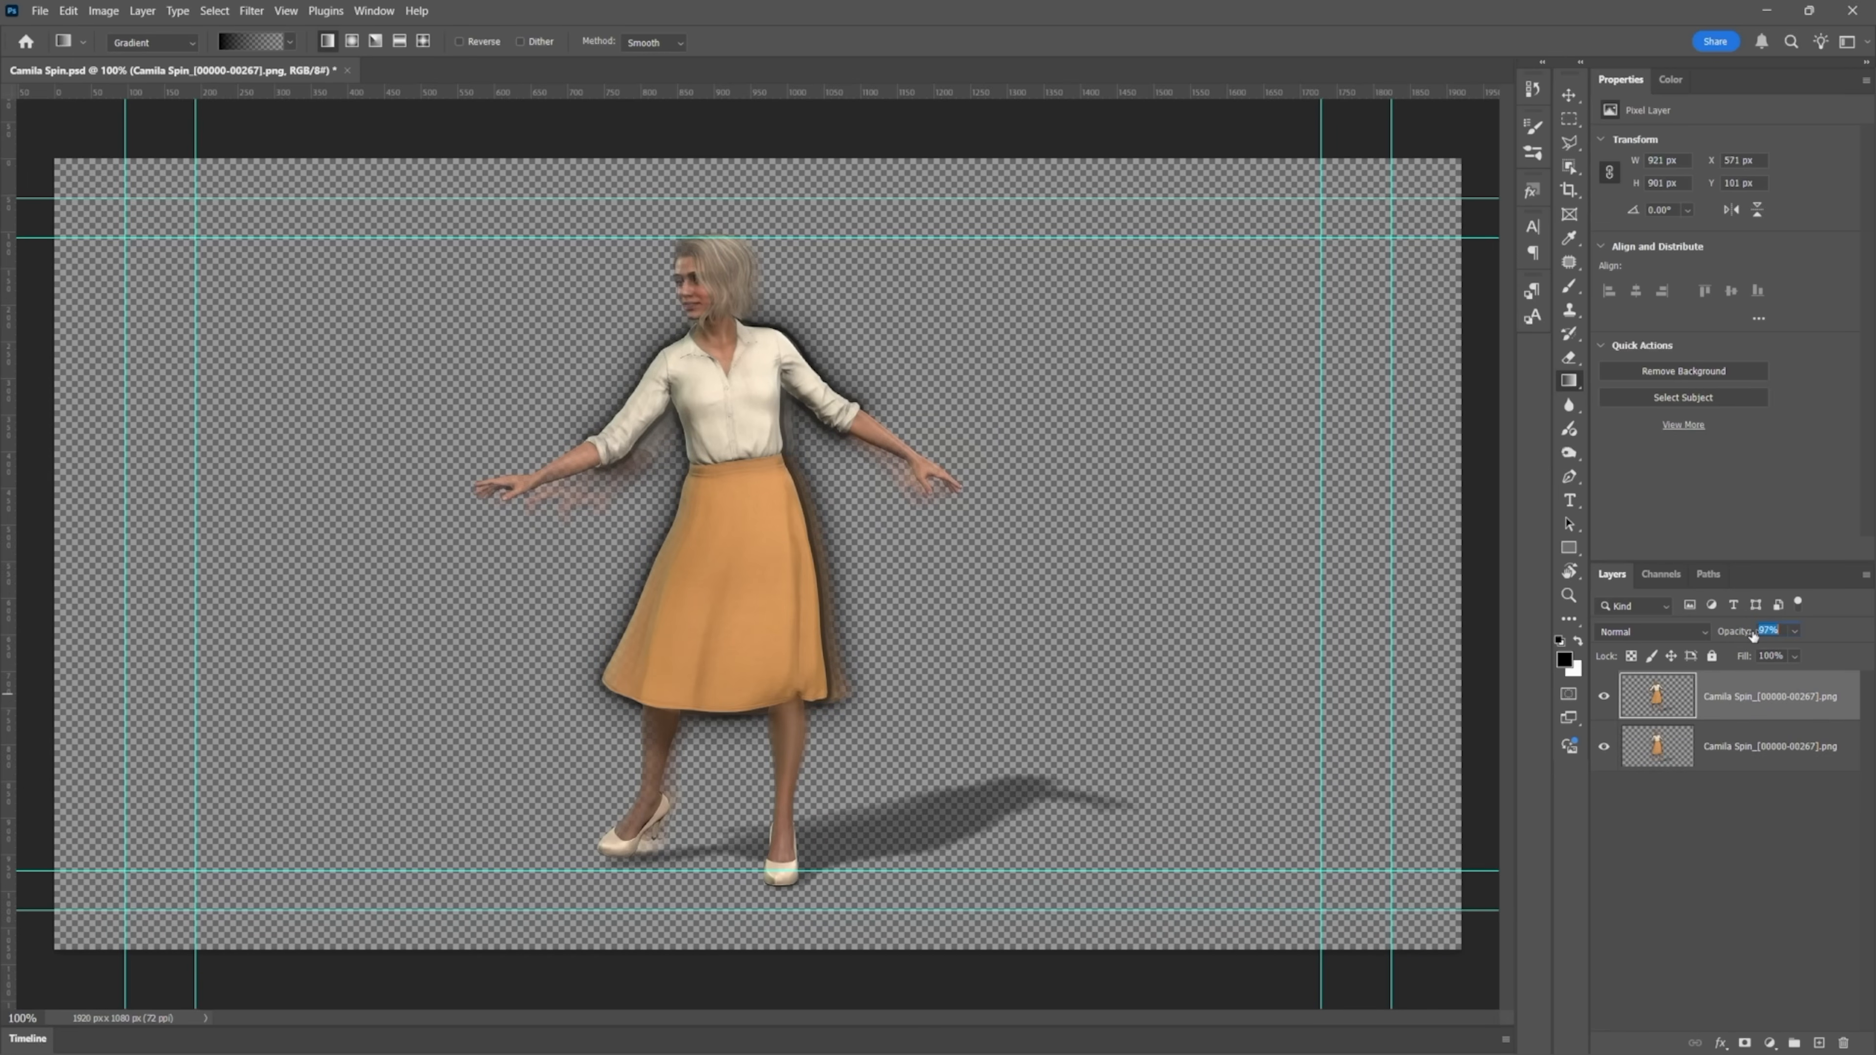
left_click_drag(1694, 639, 1738, 634)
Add a Solid Color fill layer in olive green (667d15) and place it beneath both Camila Spin layers
left_click(1770, 1043)
left_click(1800, 724)
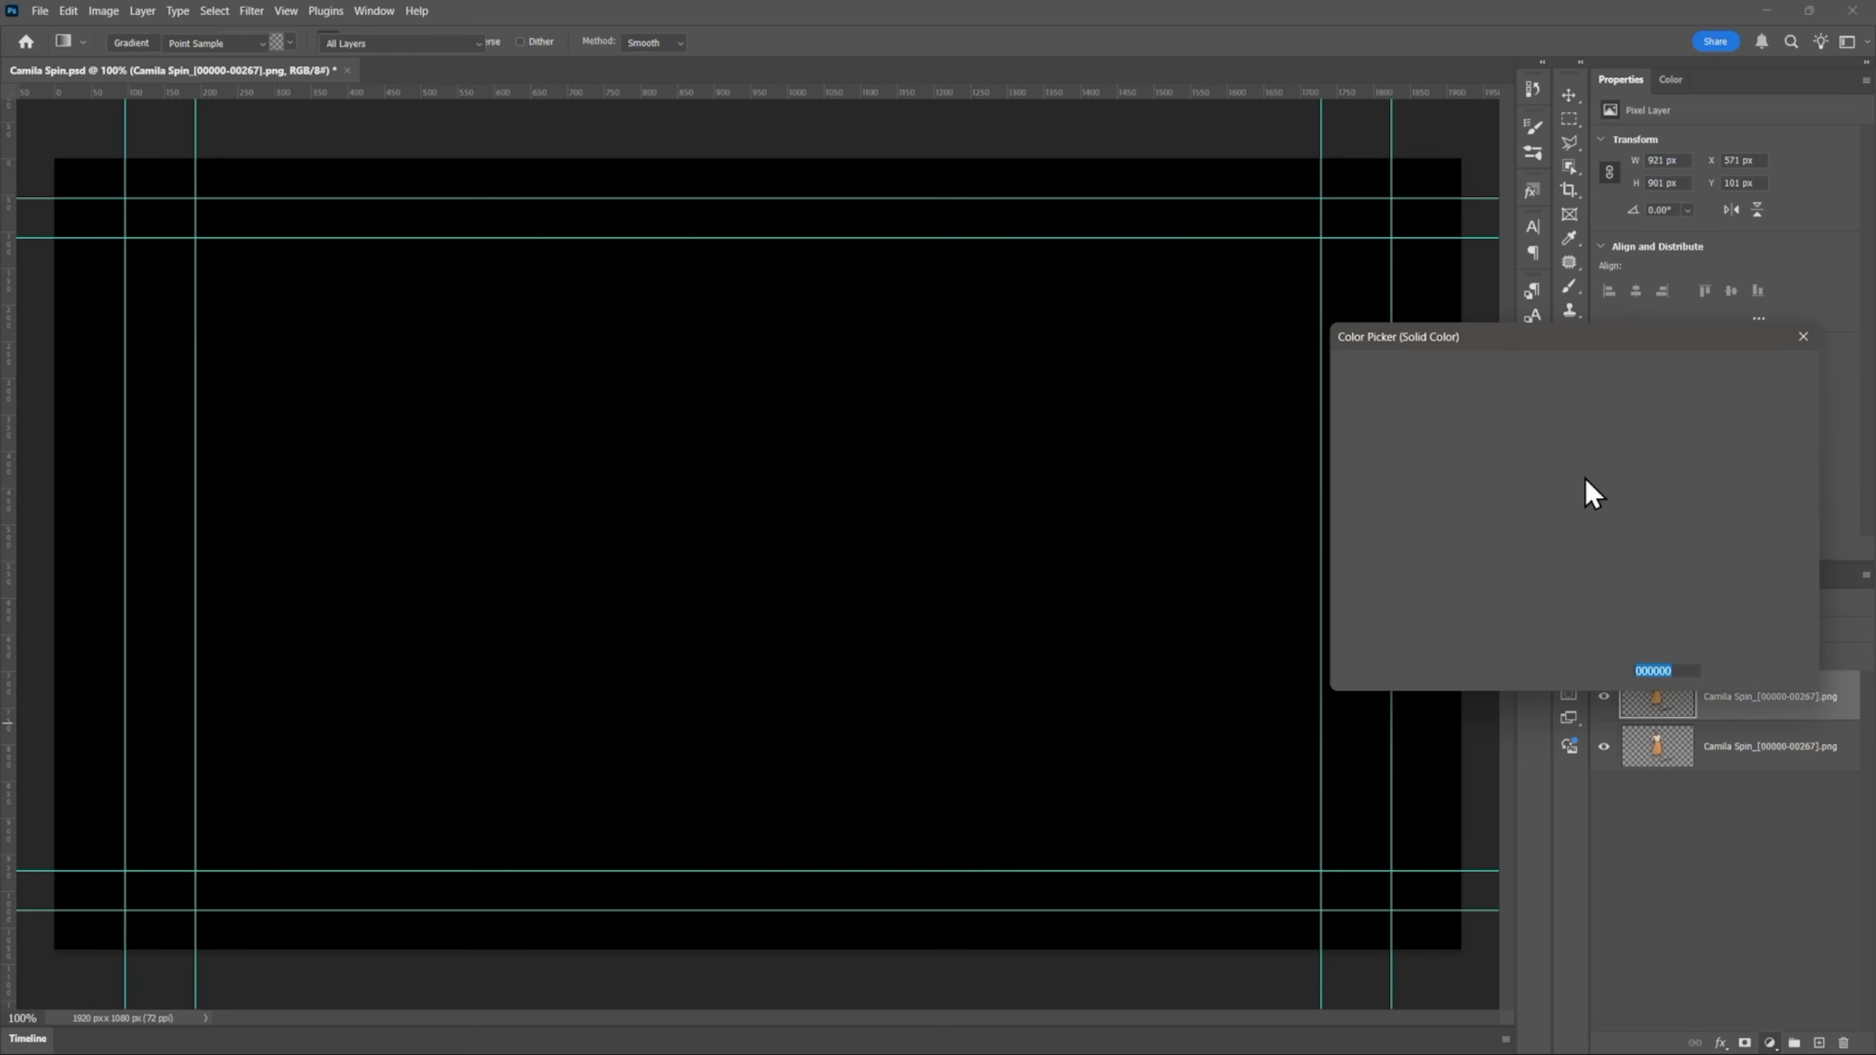
left_click(1535, 498)
left_click_drag(1594, 625, 1594, 565)
left_click(1759, 374)
left_click_drag(1662, 696, 1656, 810)
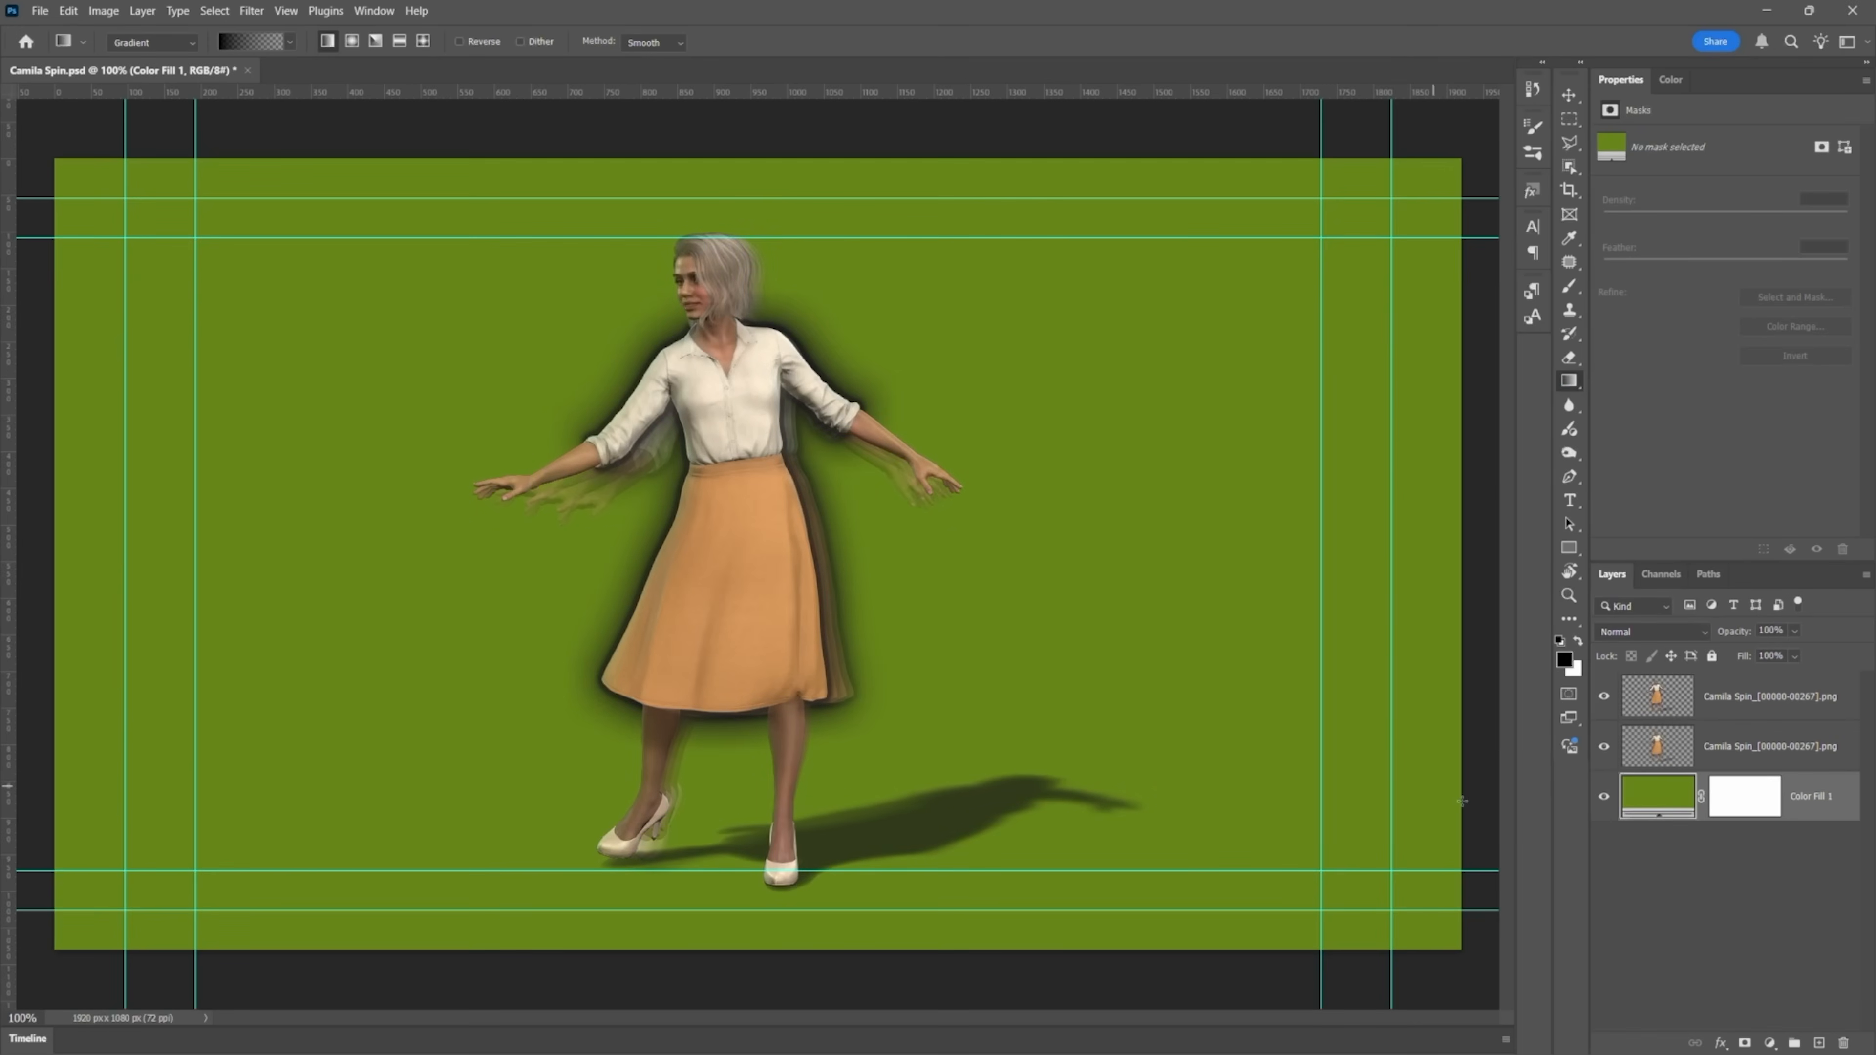
Change the background fill layer's colour to an orange-brown based on a colour sampled from the skirt
double_click(1637, 802)
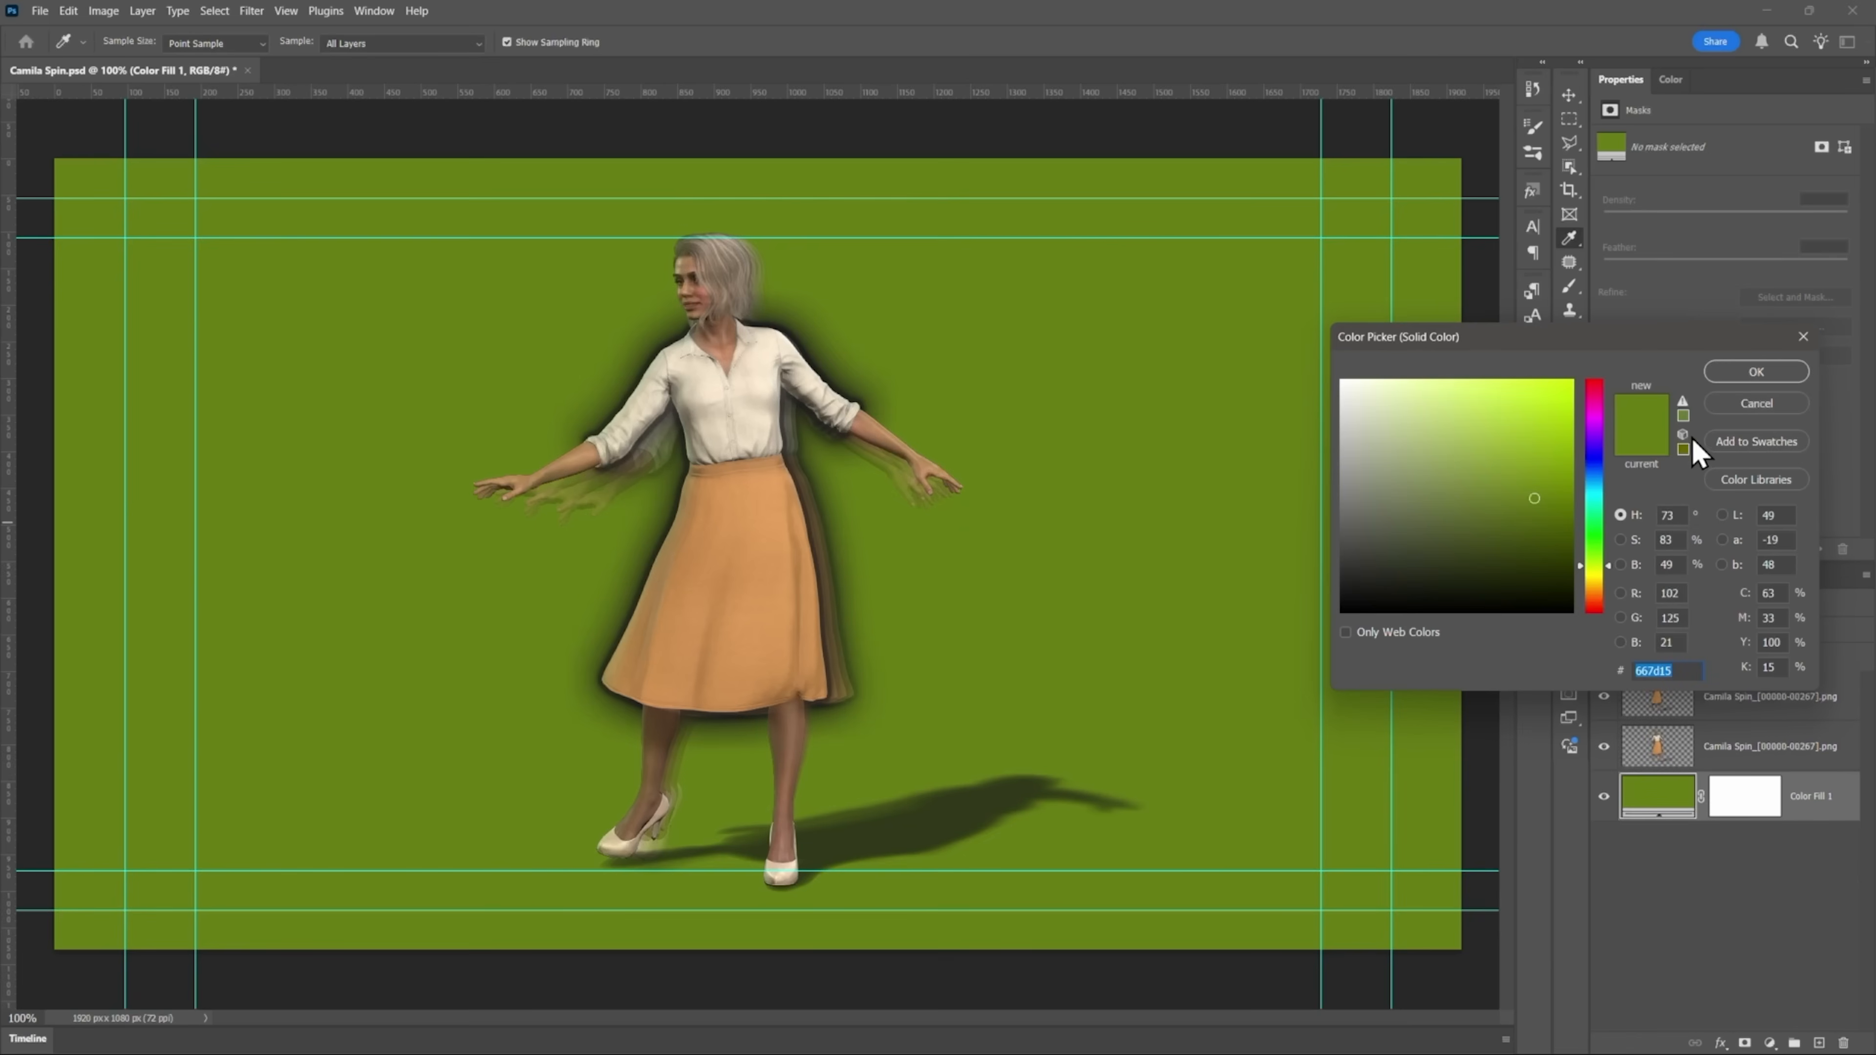
left_click(759, 588)
left_click_drag(1468, 426, 1511, 460)
left_click_drag(1694, 229, 1696, 236)
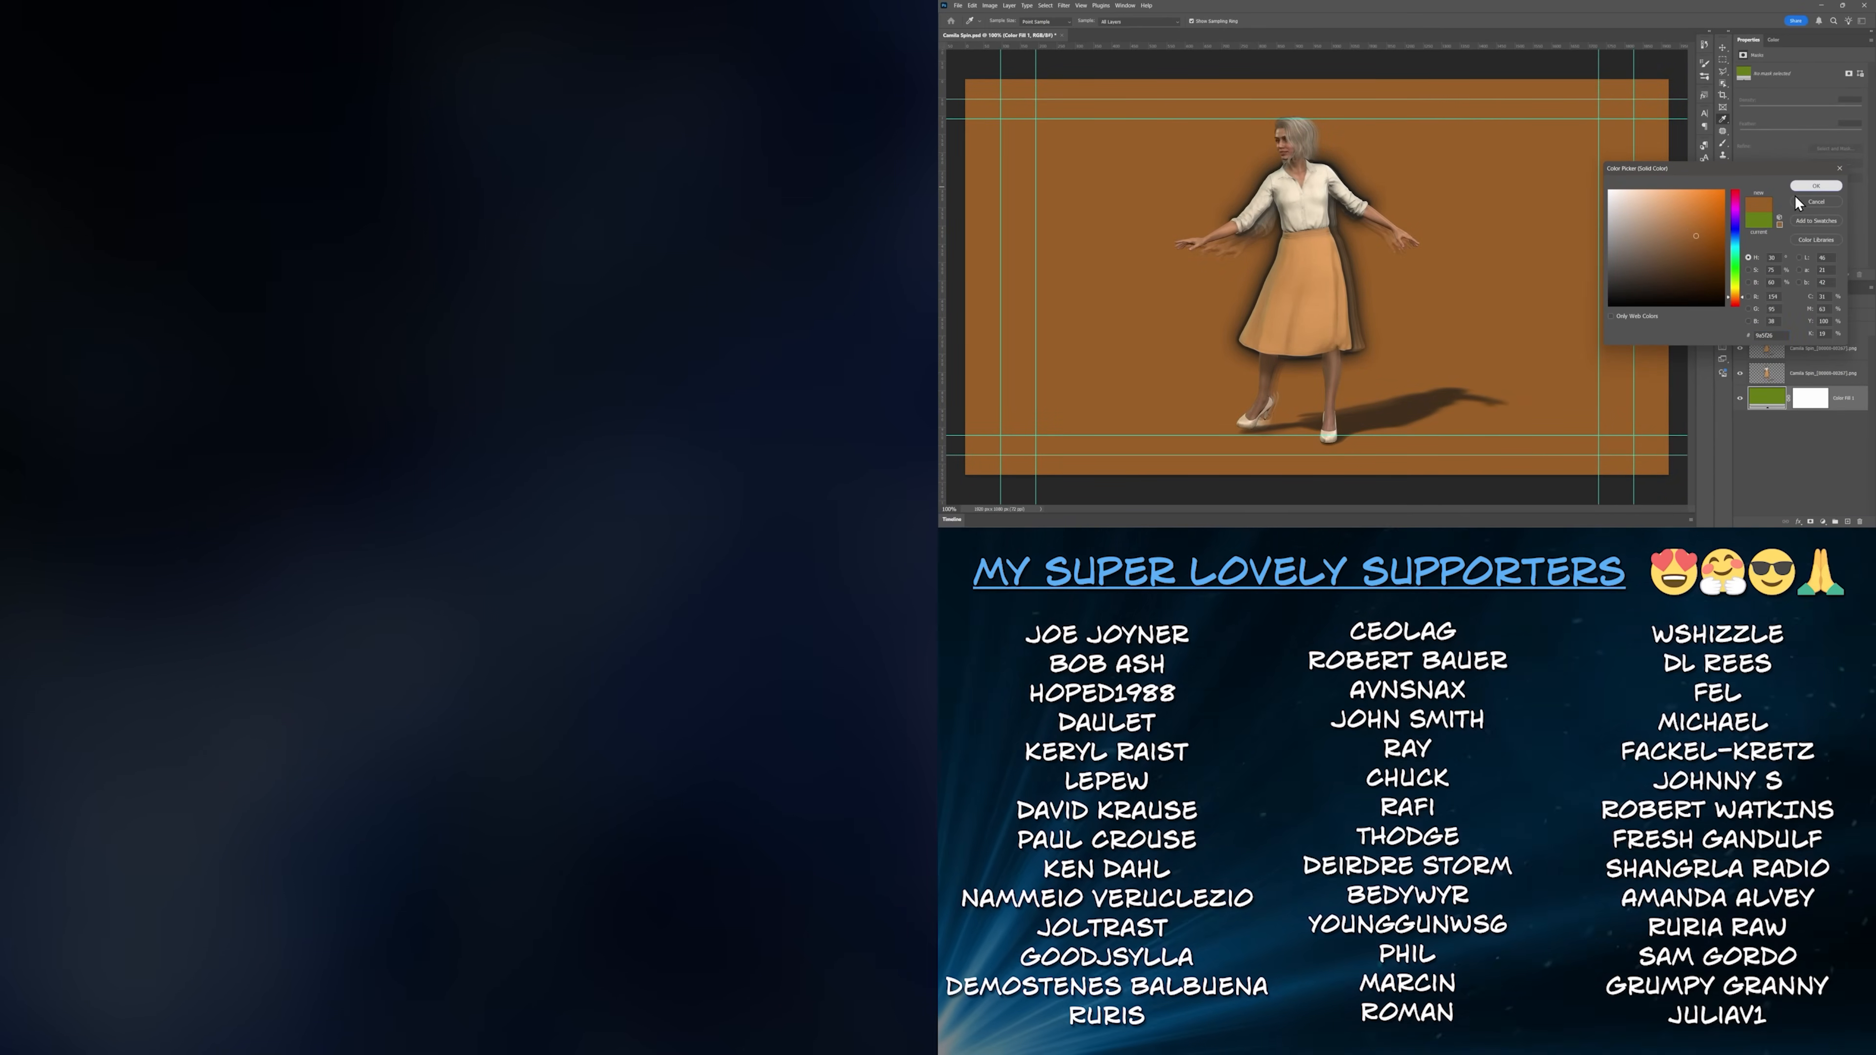
left_click(1815, 186)
key("g")
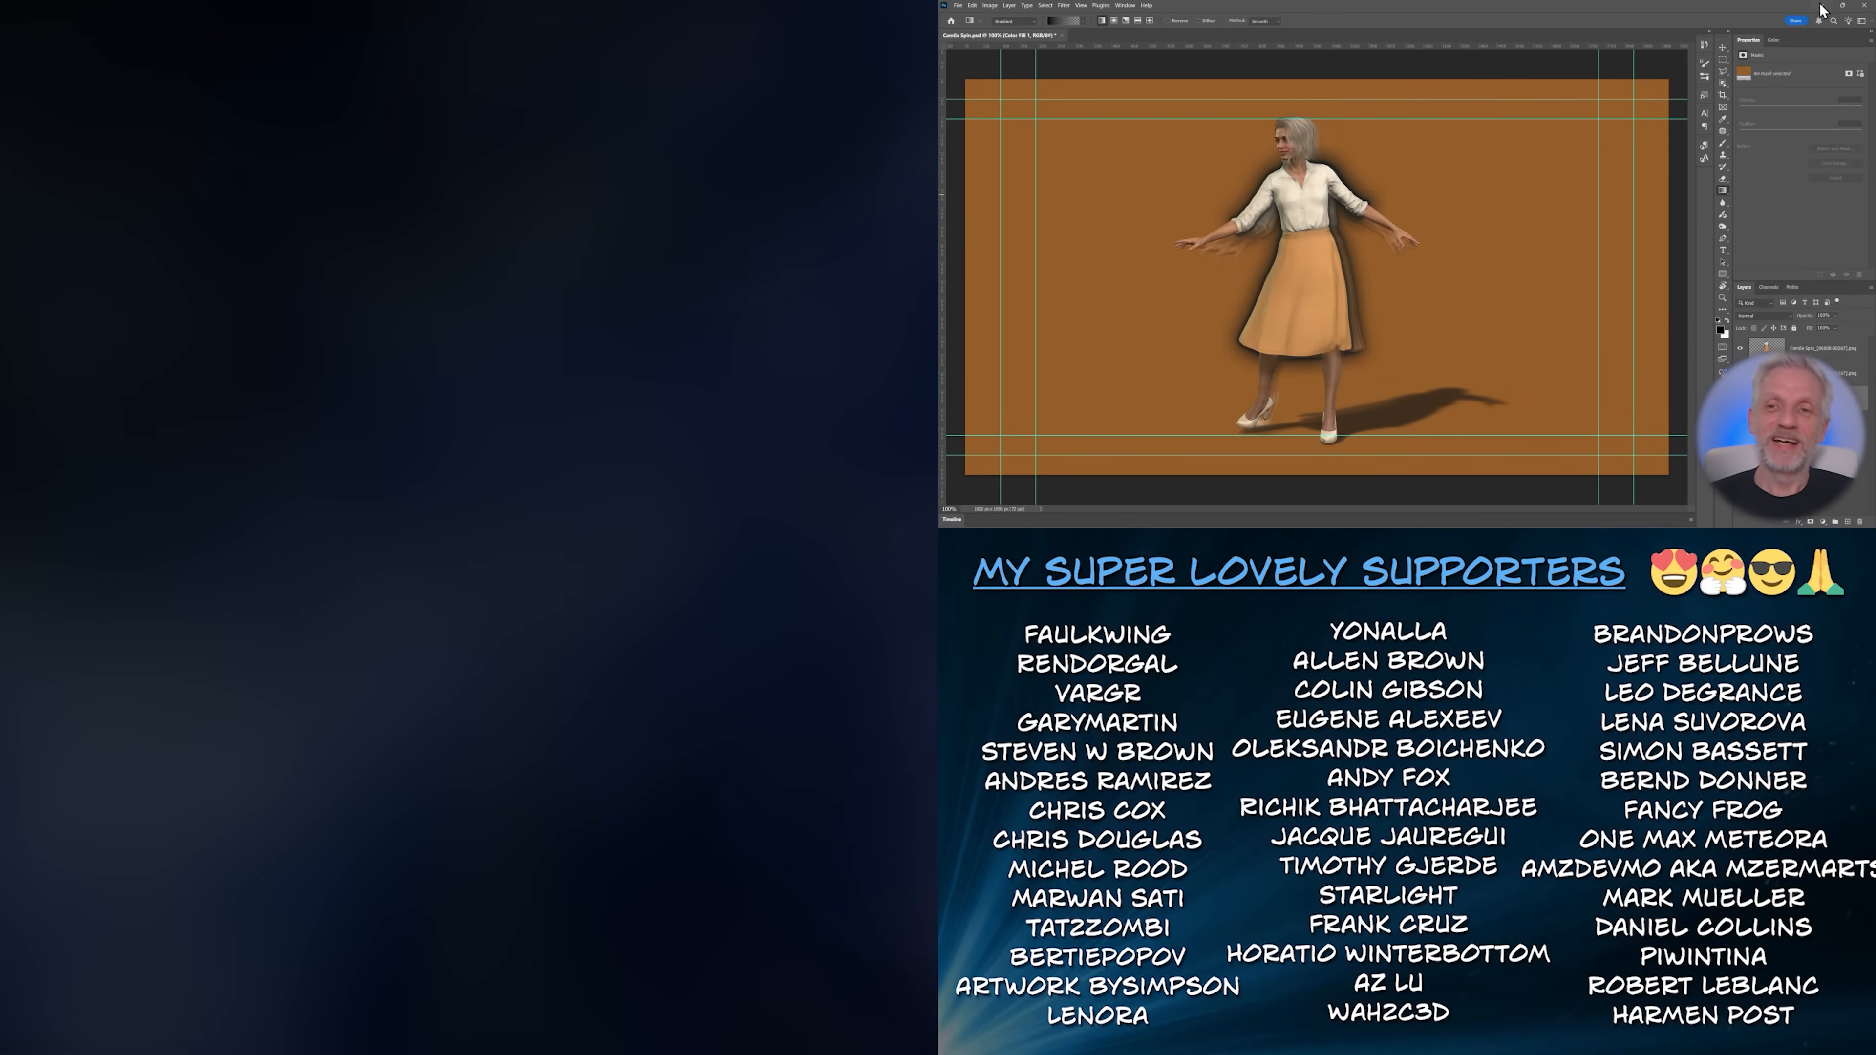